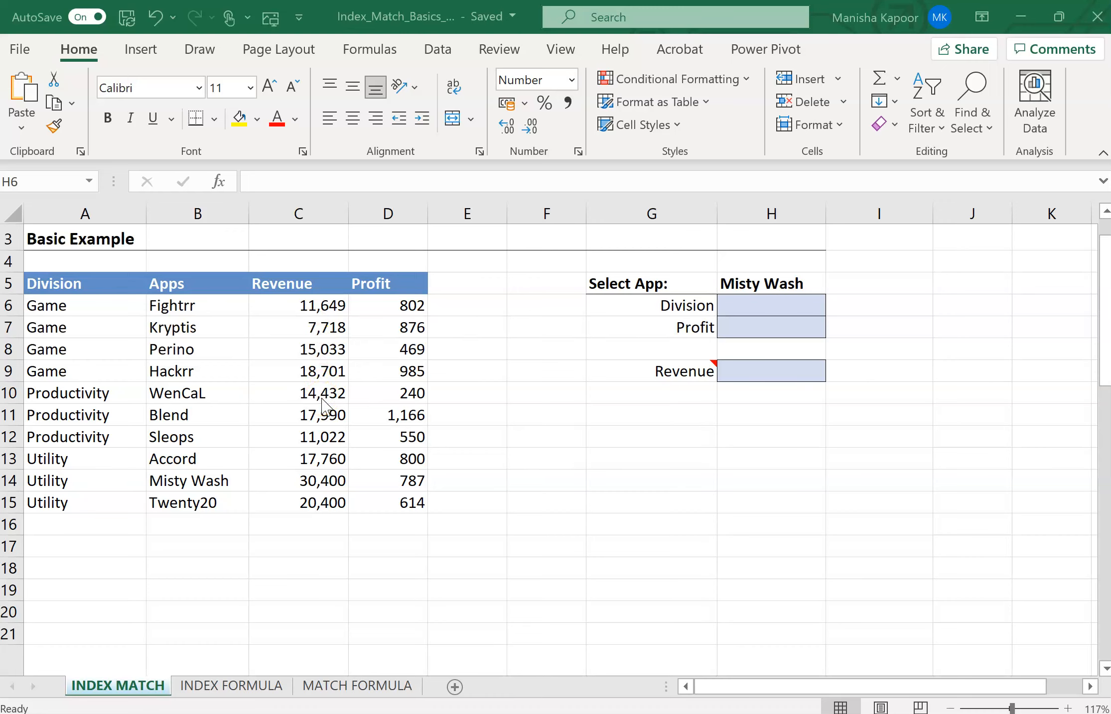
- Enter the formula =INDEX(A6:A15,9,0) in cell H6 to return the Division for Misty Wash
{"action": "left_click", "coordinate": [771, 303]}
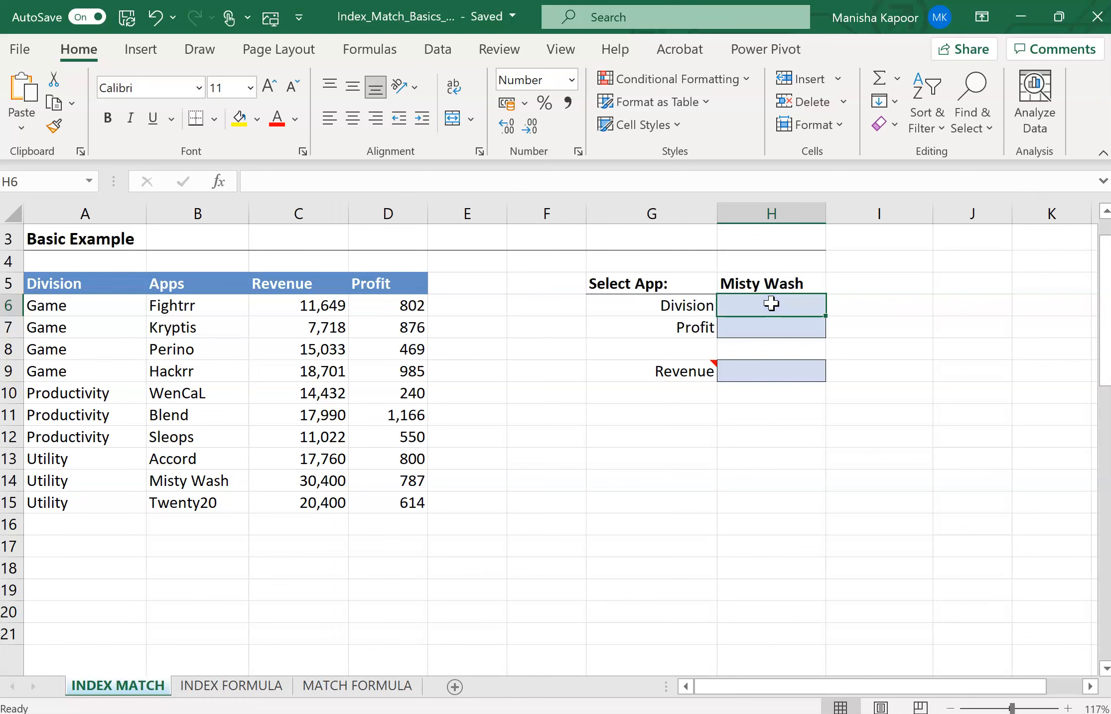
{"action": "type", "text": "="}
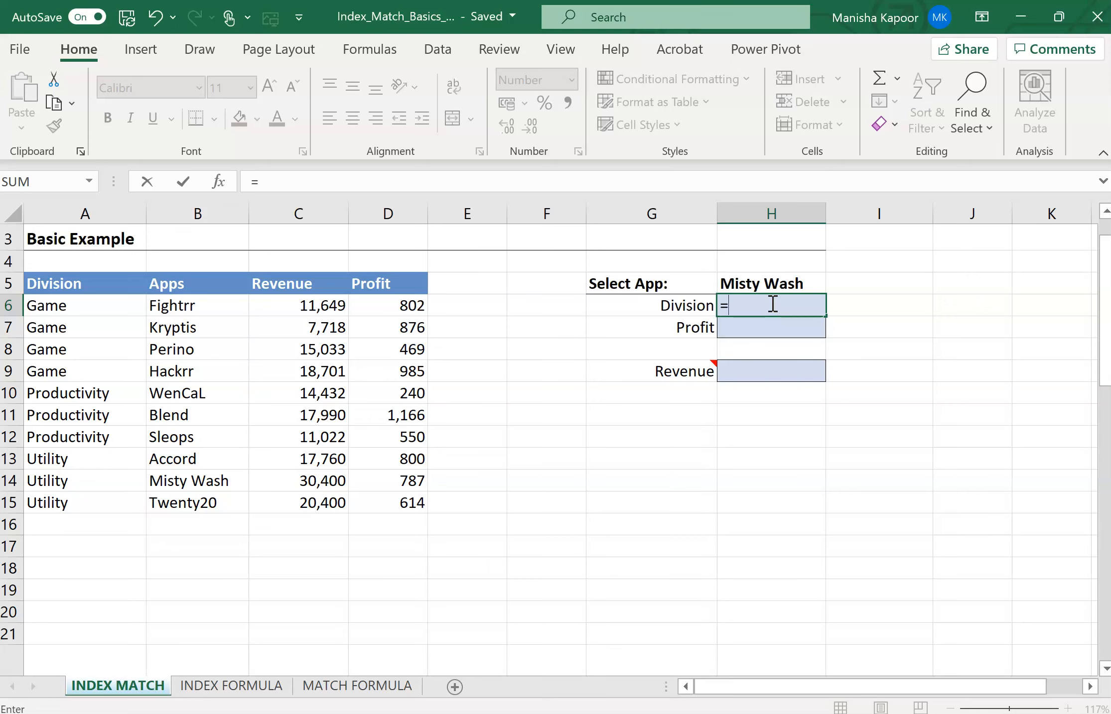
{"action": "type", "text": "index"}
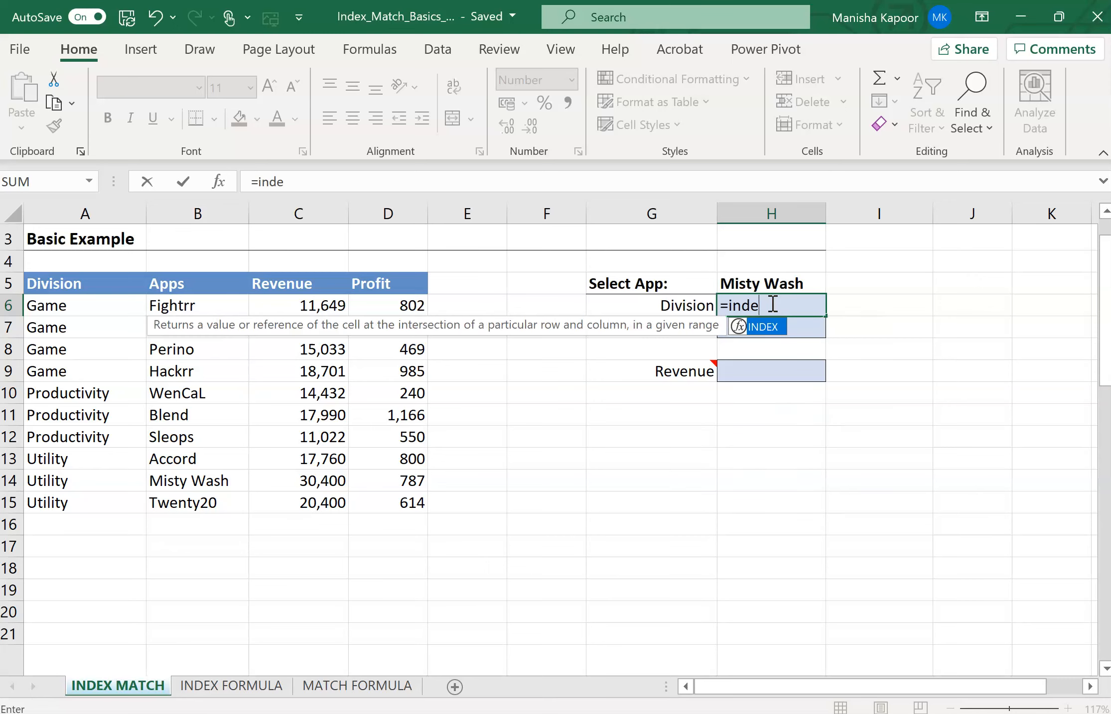
{"action": "double_click", "coordinate": [775, 328]}
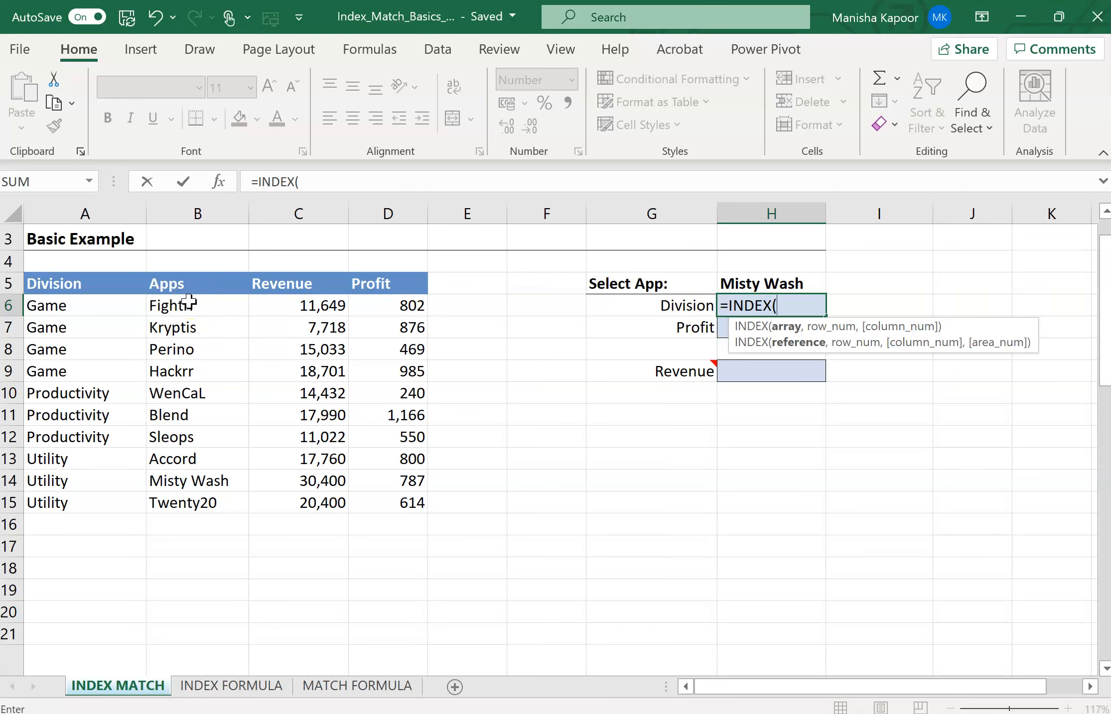
{"action": "left_click_drag", "start_coordinate": [67, 307], "coordinate": [67, 499]}
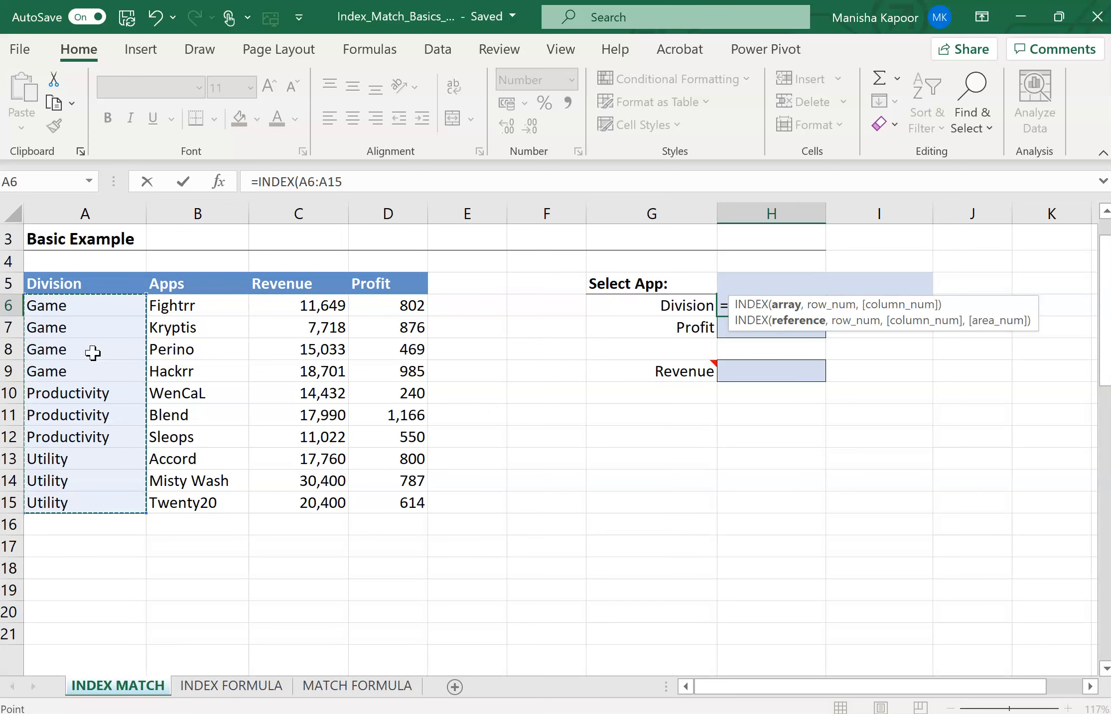
{"action": "left_click", "coordinate": [346, 187]}
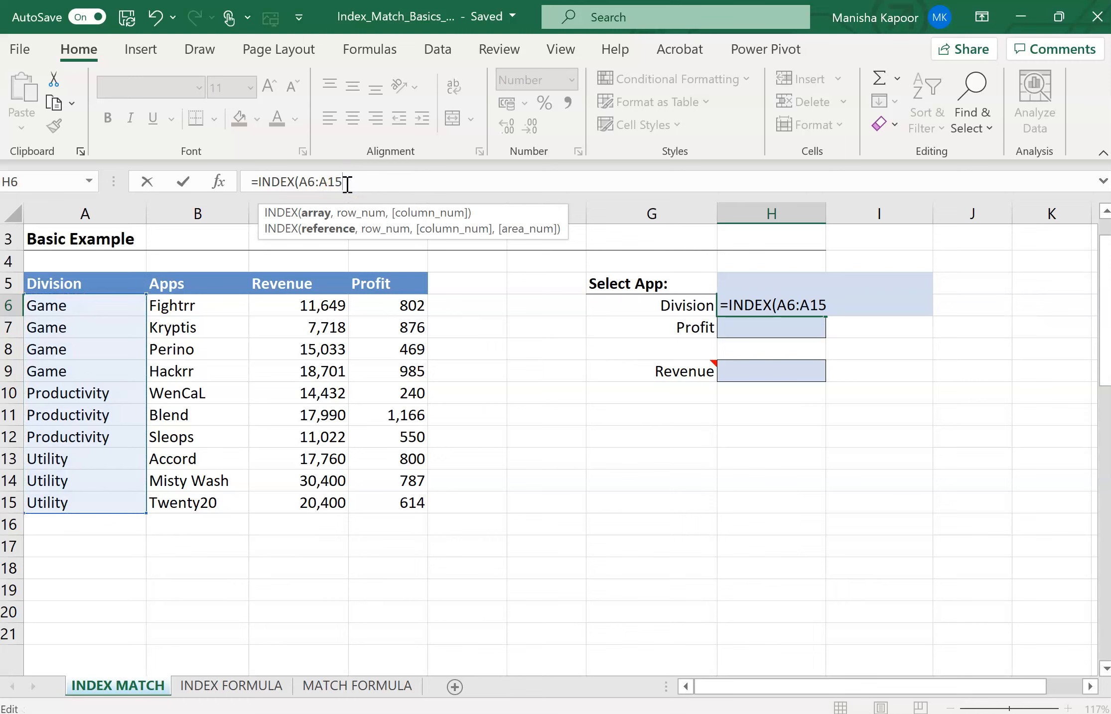
{"action": "type", "text": ","}
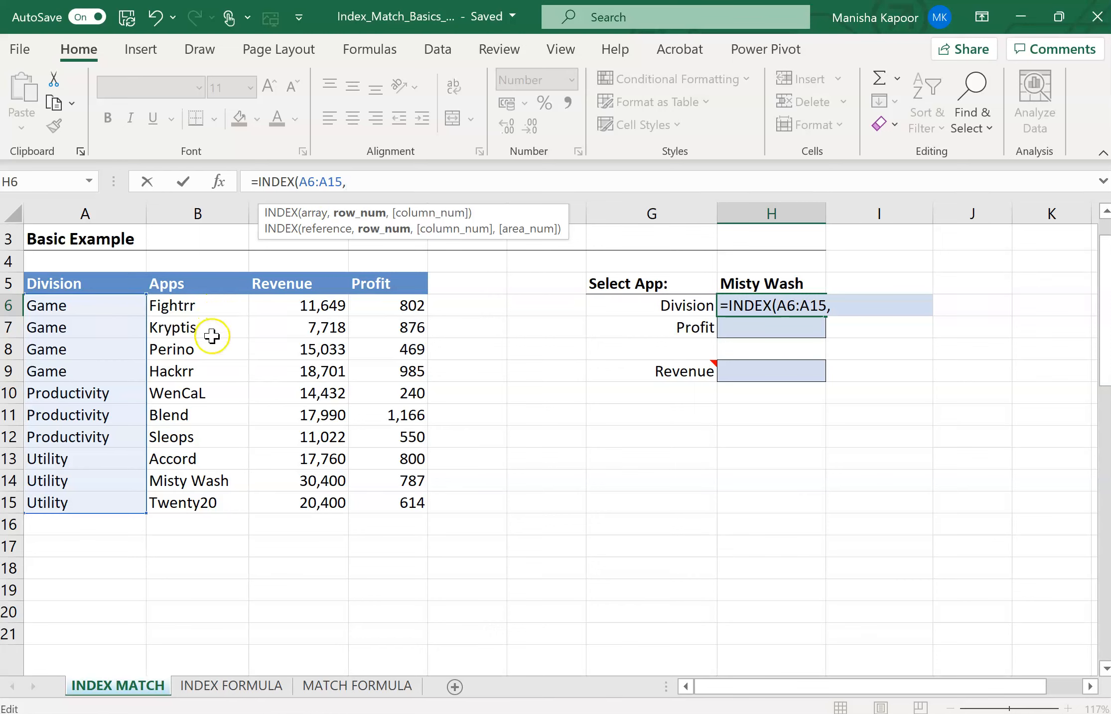
{"action": "left_click", "coordinate": [198, 374]}
{"action": "key", "text": "BackSpace"}
{"action": "key", "text": "BackSpace"}
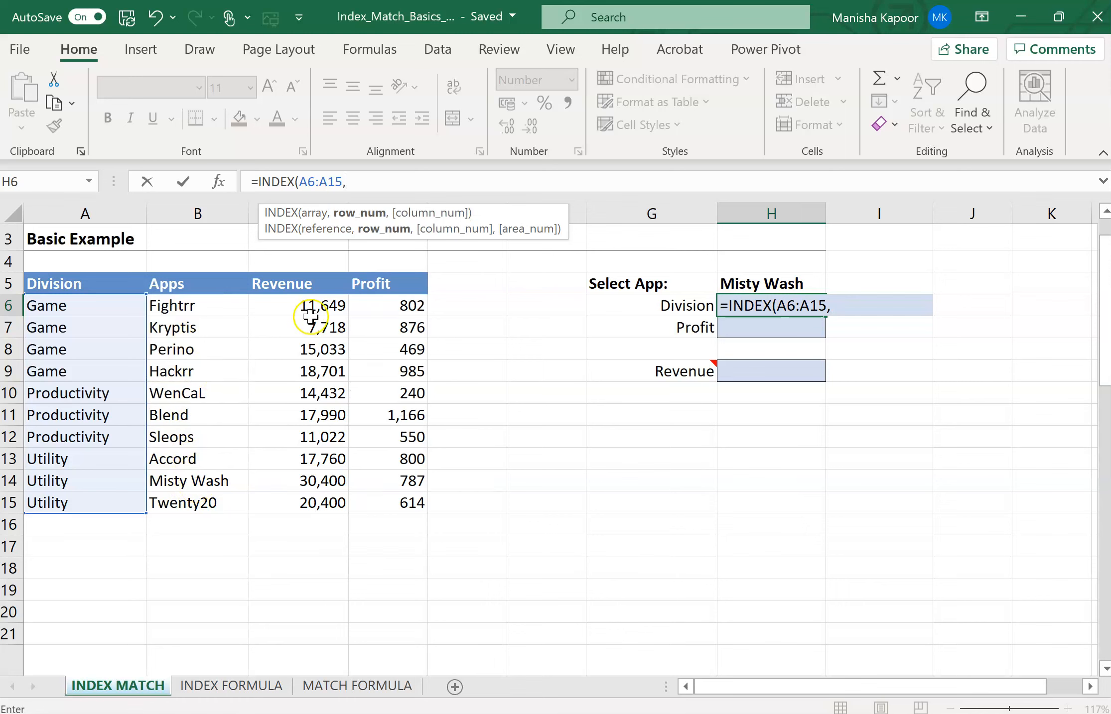
{"action": "type", "text": "9,0"}
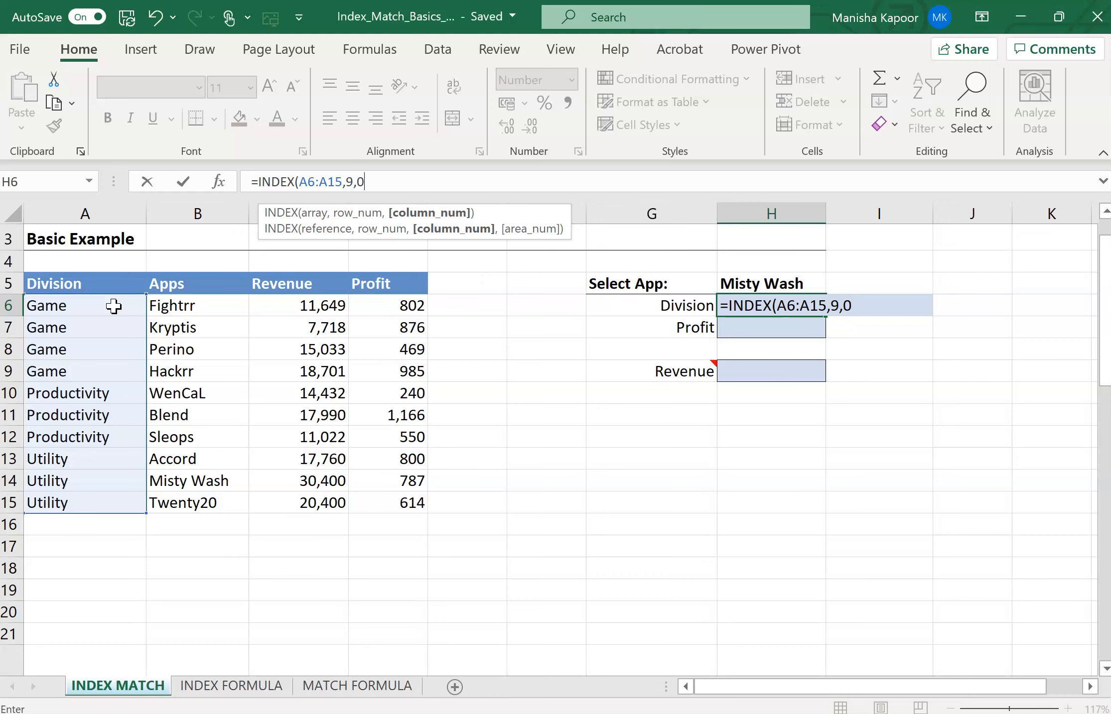
{"action": "left_click", "coordinate": [357, 184]}
{"action": "type", "text": ")"}
{"action": "key", "text": "Return"}
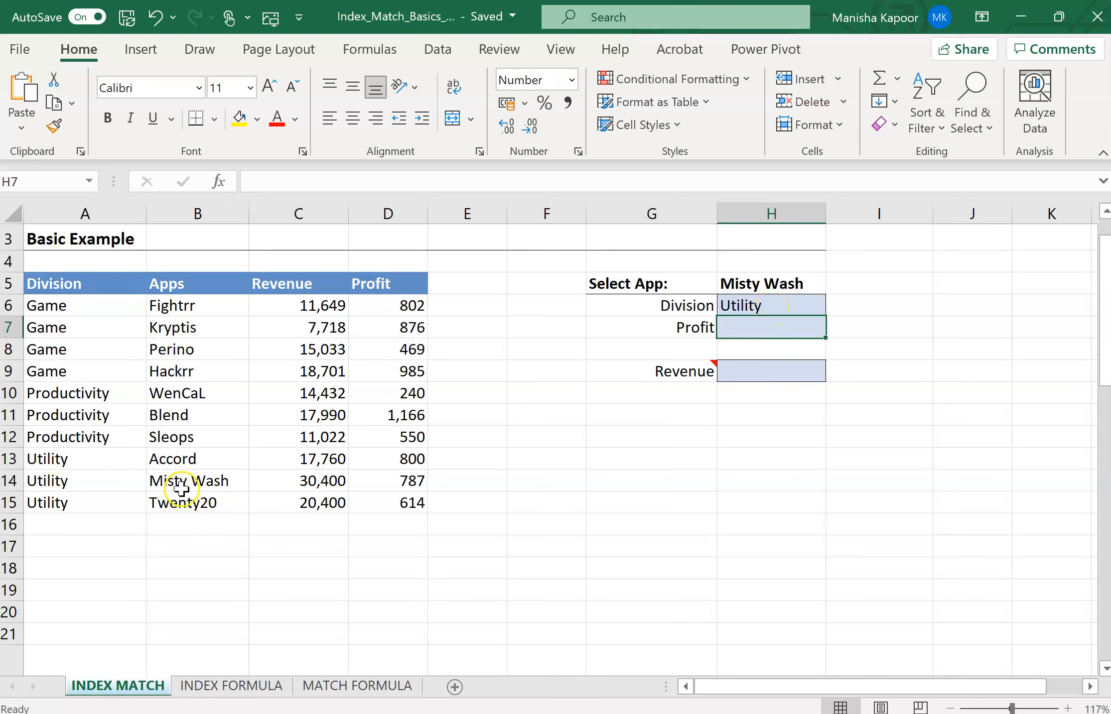
- Enter the formula =INDEX(D6:D15,9,0) in cell H7 to return the Profit for Misty Wash
{"action": "left_click", "coordinate": [737, 303]}
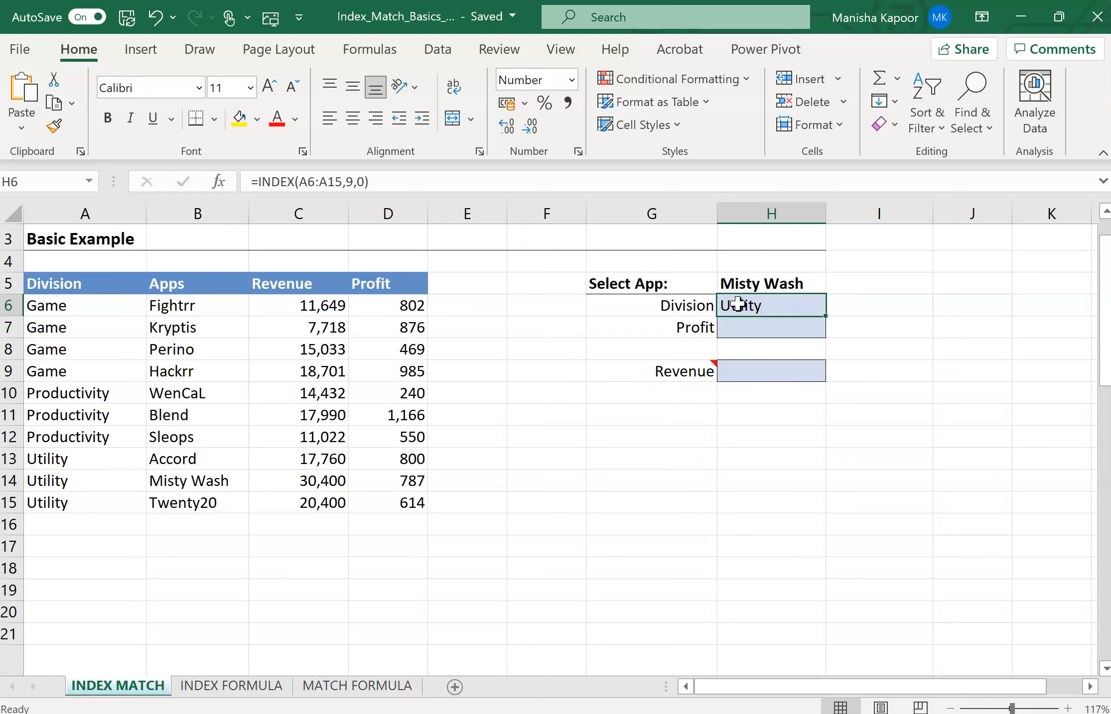
{"action": "key", "text": "Down"}
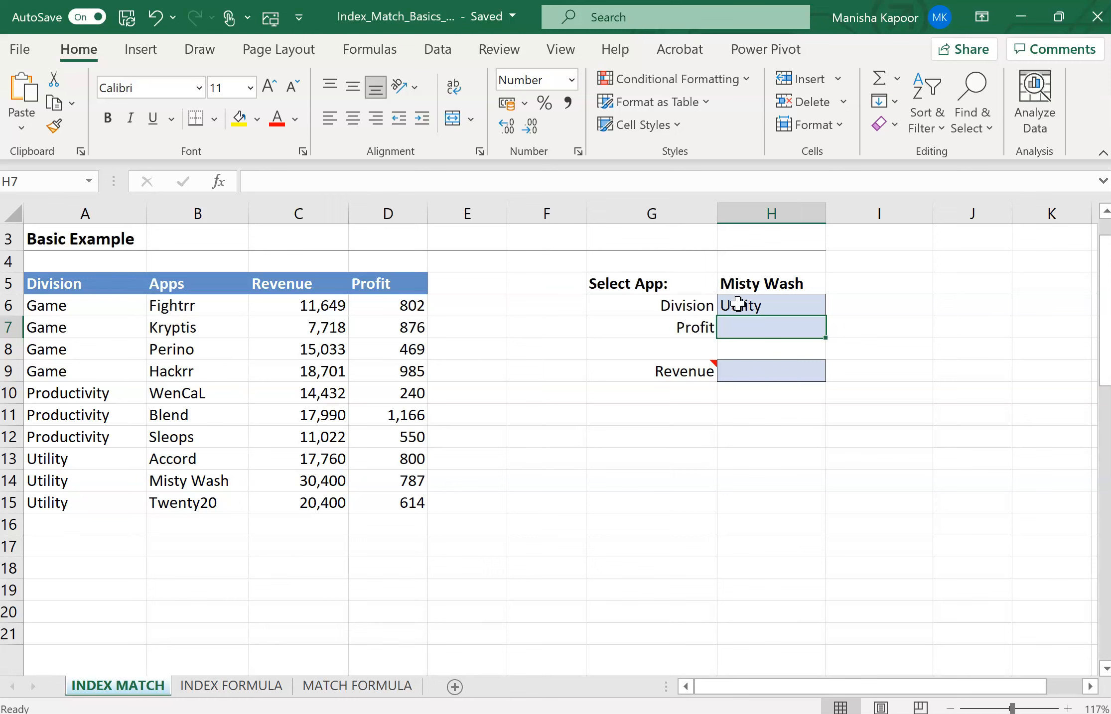
{"action": "type", "text": "="}
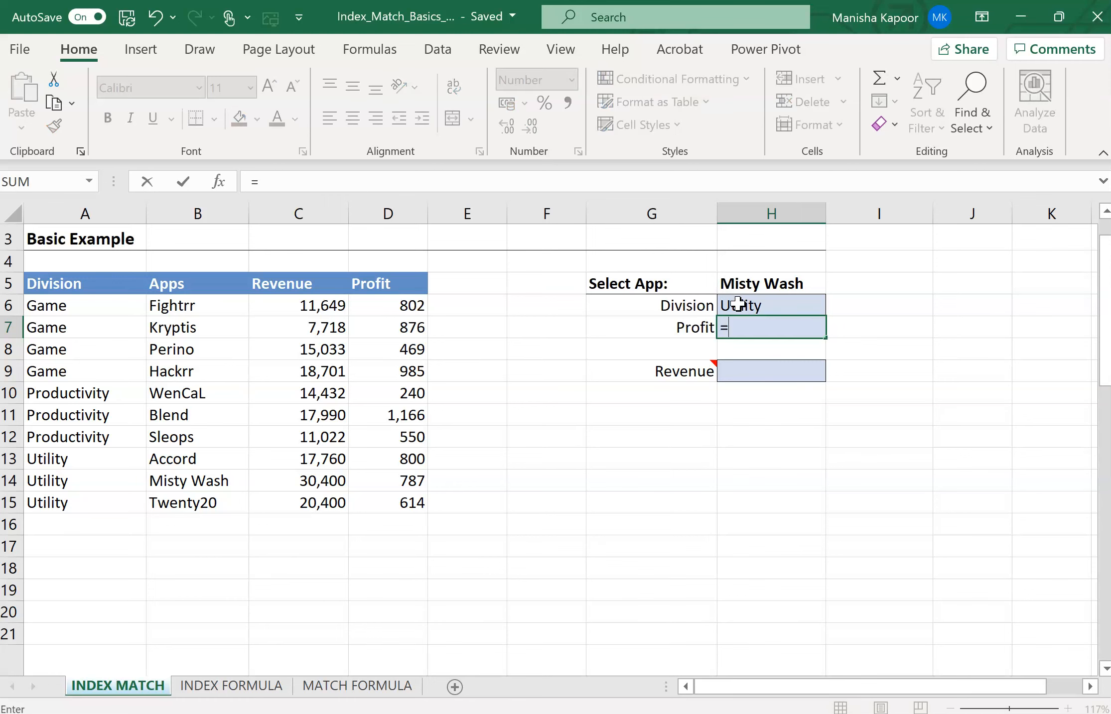
{"action": "type", "text": "INDEX"}
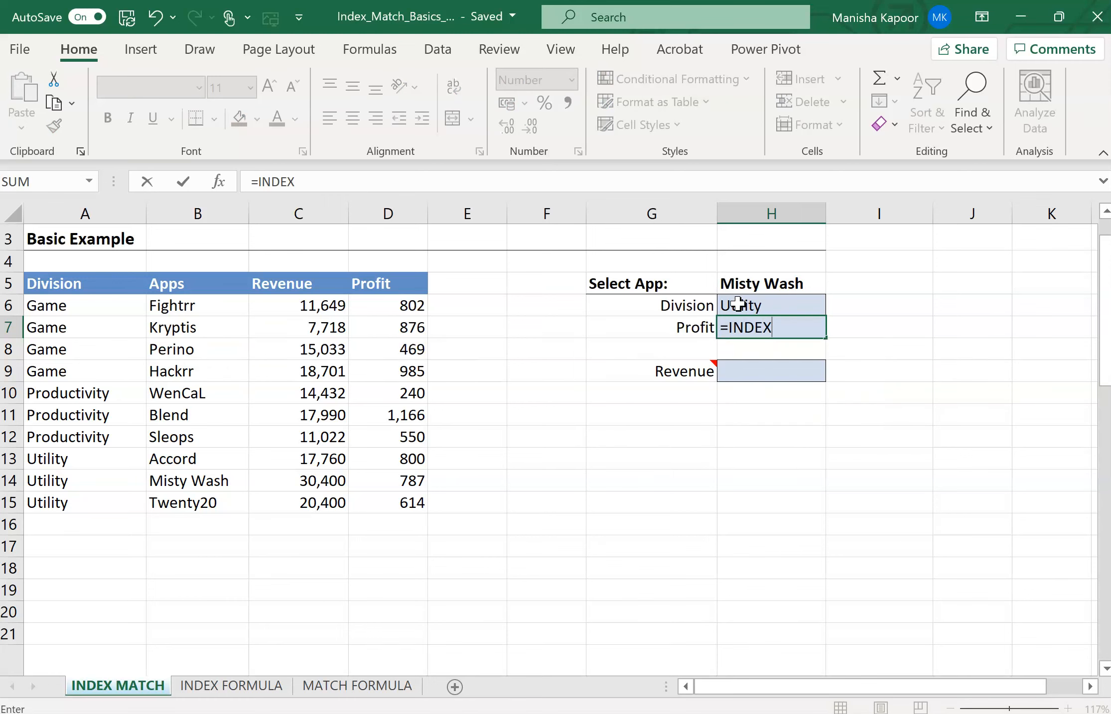
{"action": "left_click", "coordinate": [779, 329]}
{"action": "type", "text": "("}
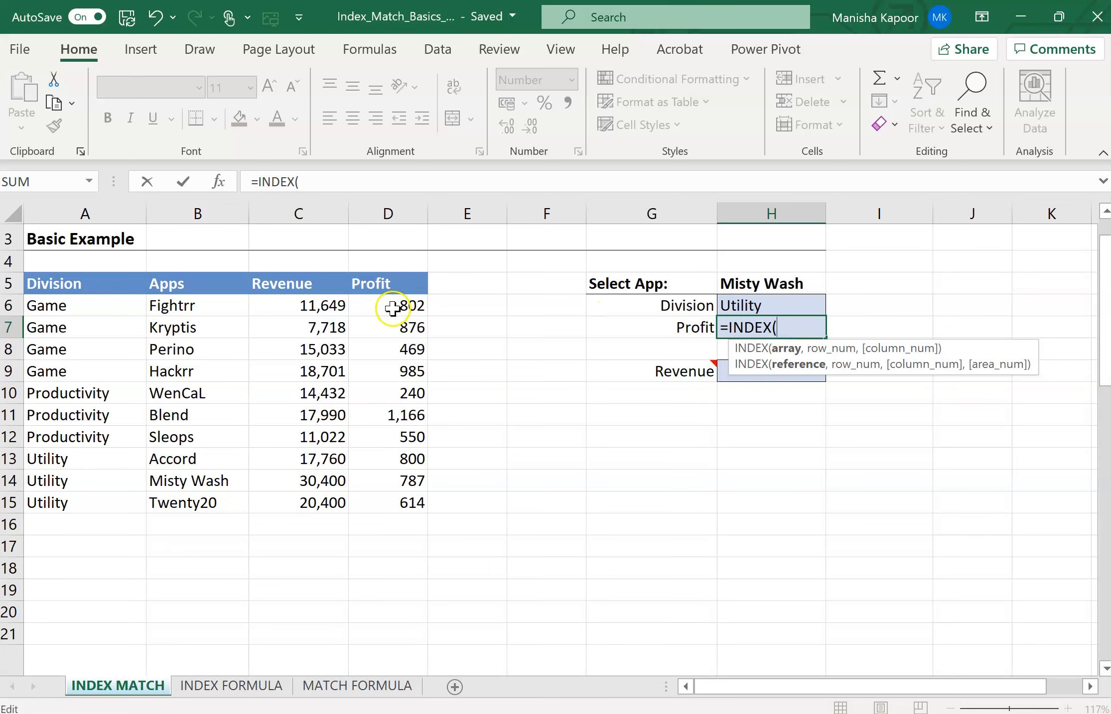
{"action": "left_click_drag", "start_coordinate": [394, 308], "coordinate": [385, 504]}
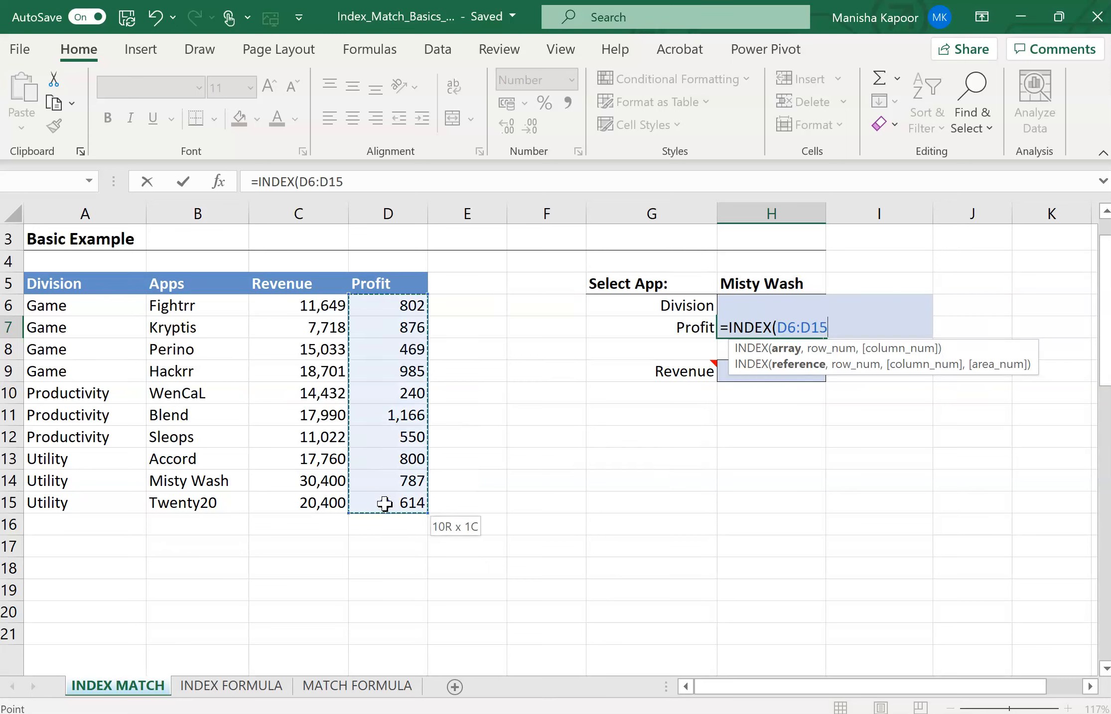
{"action": "type", "text": ","}
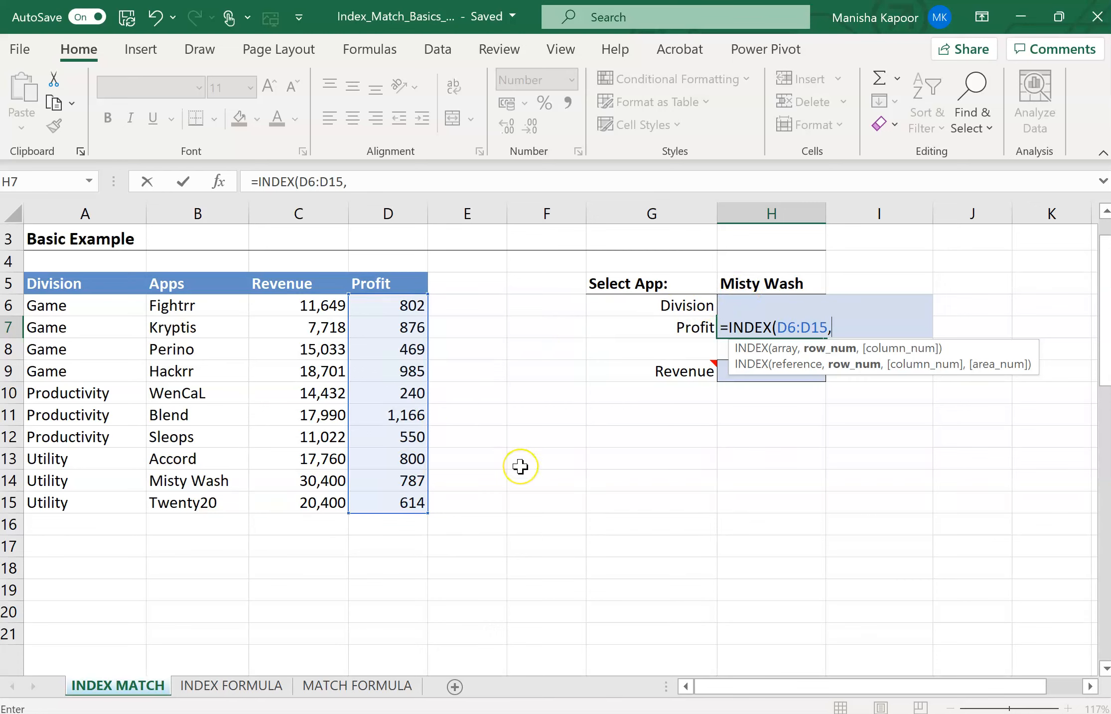
{"action": "type", "text": "9,"}
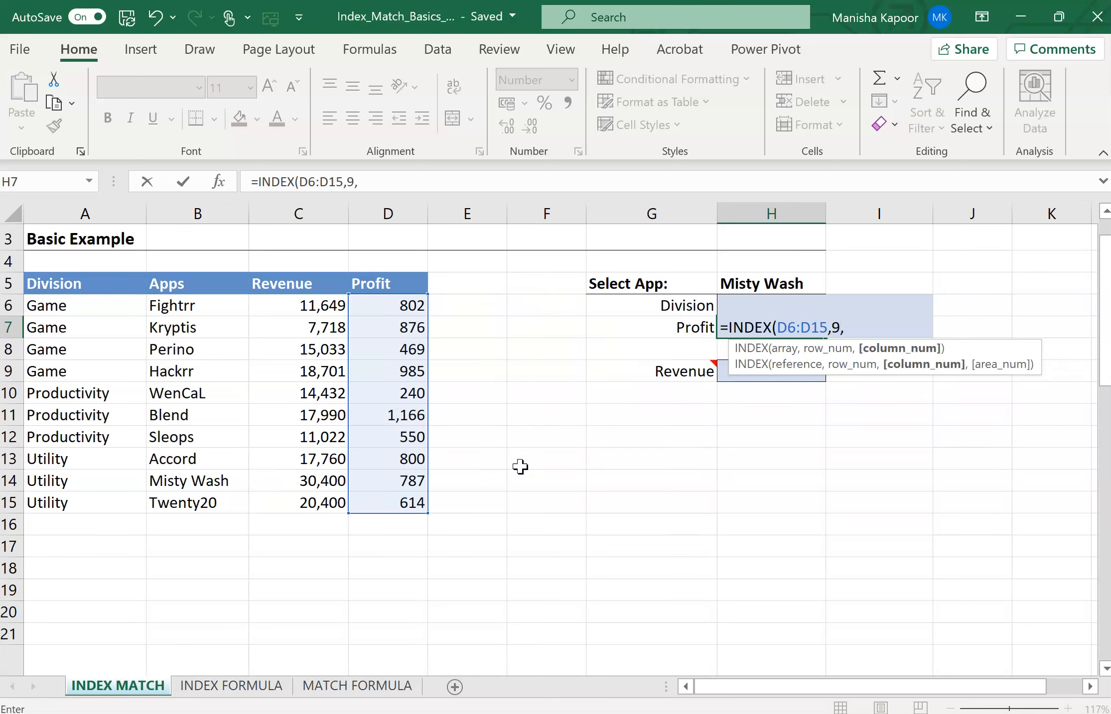
{"action": "type", "text": "0)"}
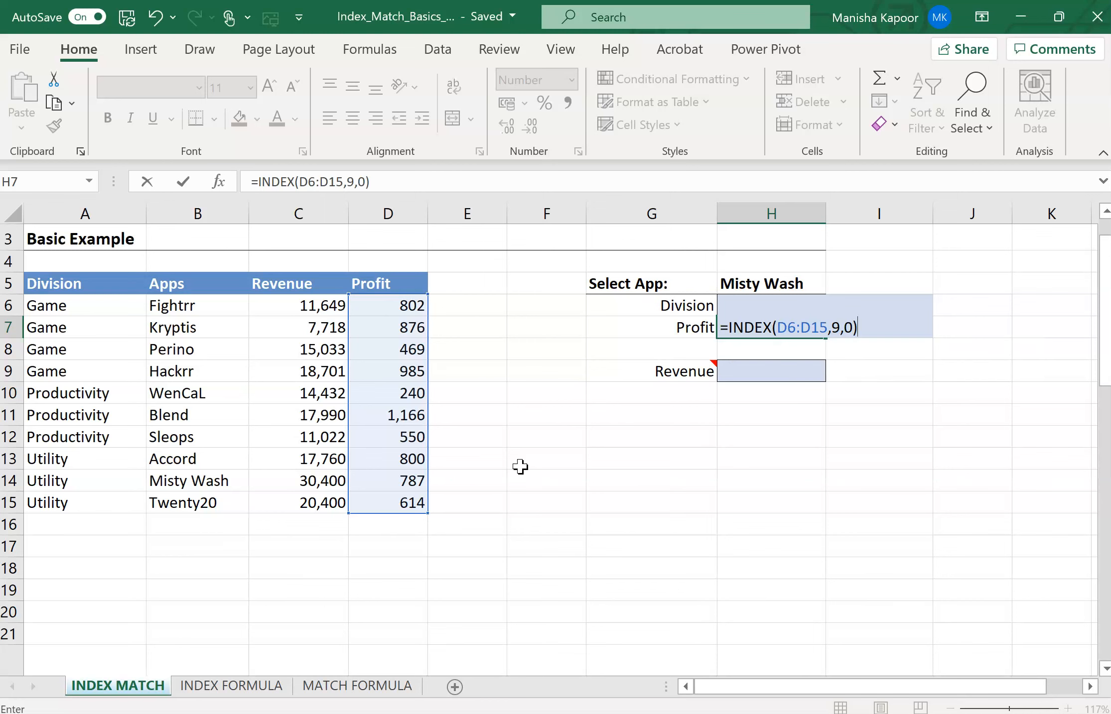
{"action": "key", "text": "Return"}
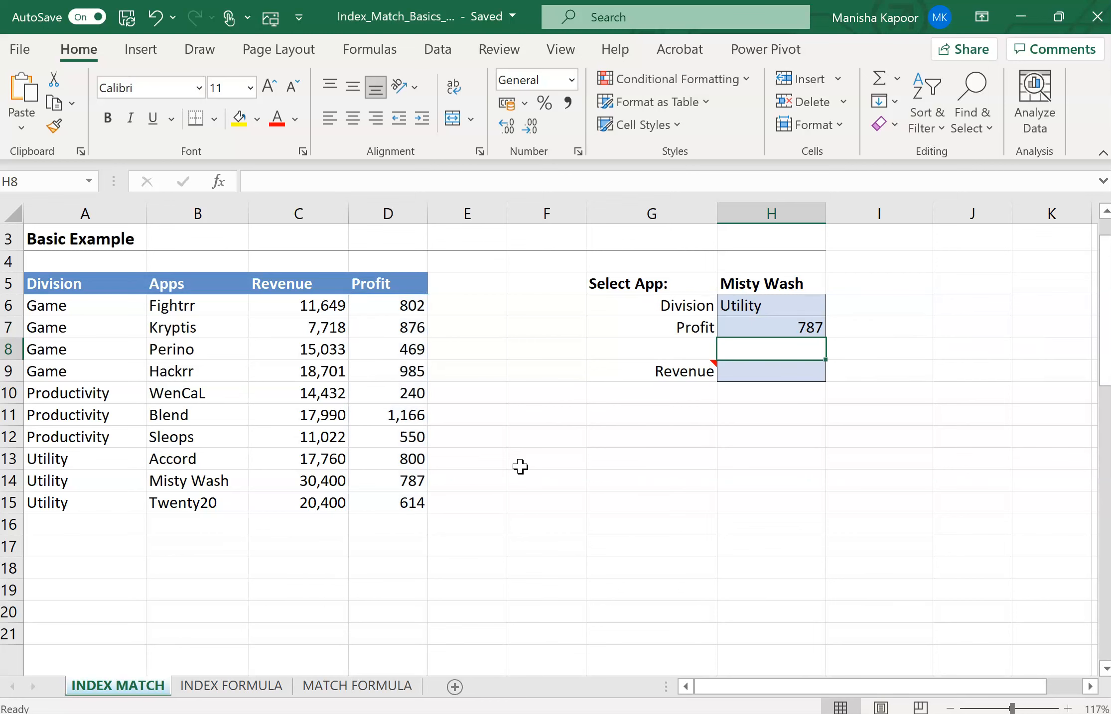
{"action": "left_click", "coordinate": [770, 326]}
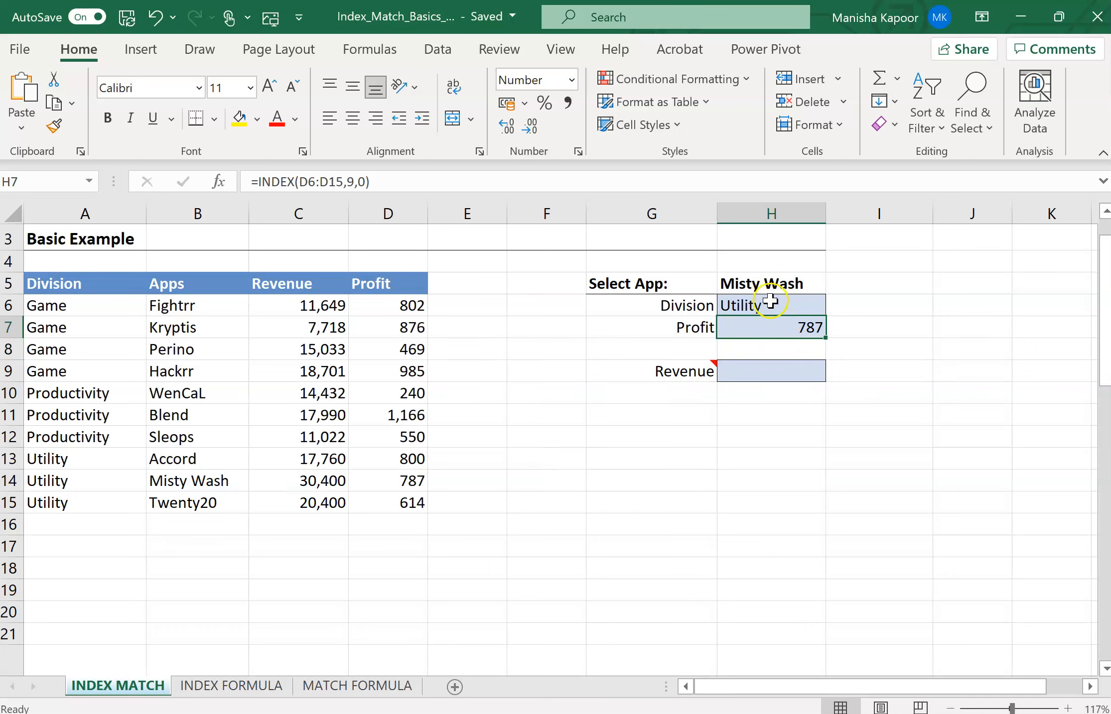
{"action": "left_click", "coordinate": [771, 301]}
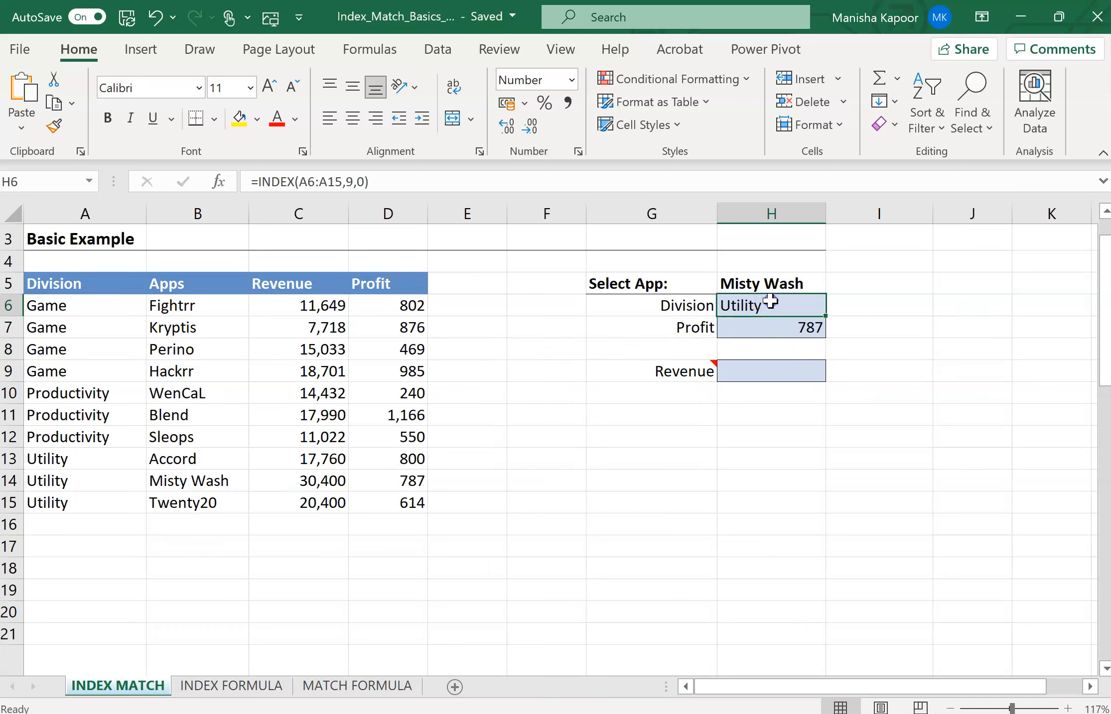
- Enter the formula =MATCH(H5,B6:B15,0) in cell I6 to find the selected app's exact-match position in the Apps column
{"action": "left_click", "coordinate": [841, 305]}
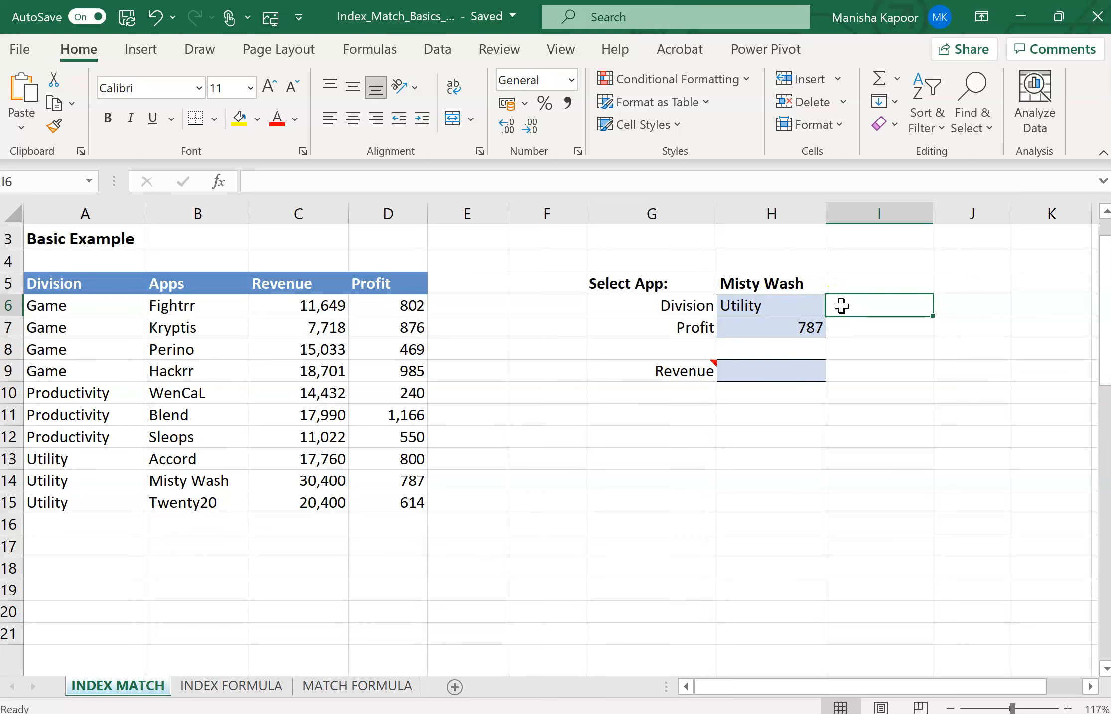
{"action": "type", "text": "="}
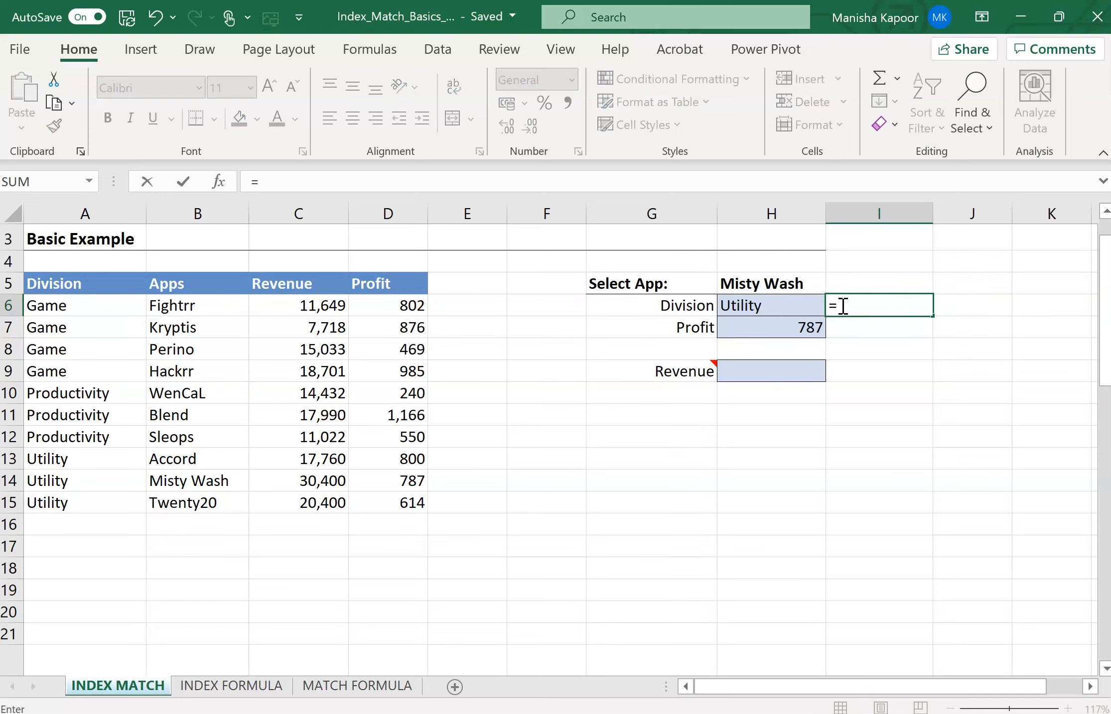
{"action": "type", "text": "M"}
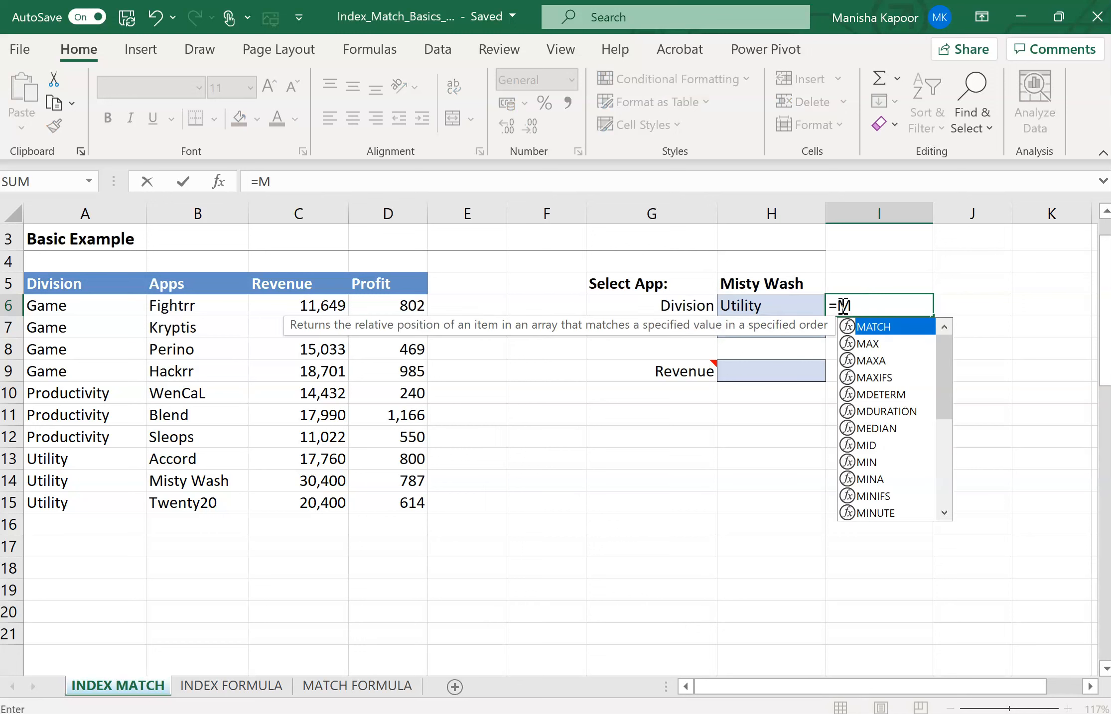
{"action": "type", "text": "ATCH"}
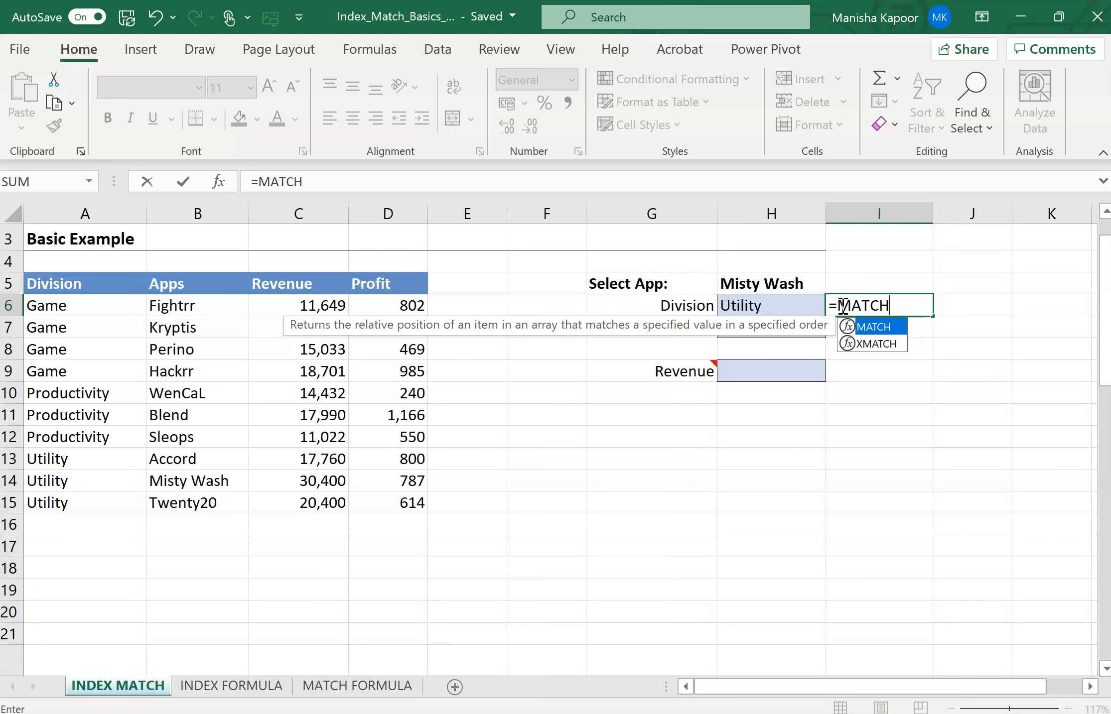
{"action": "type", "text": "("}
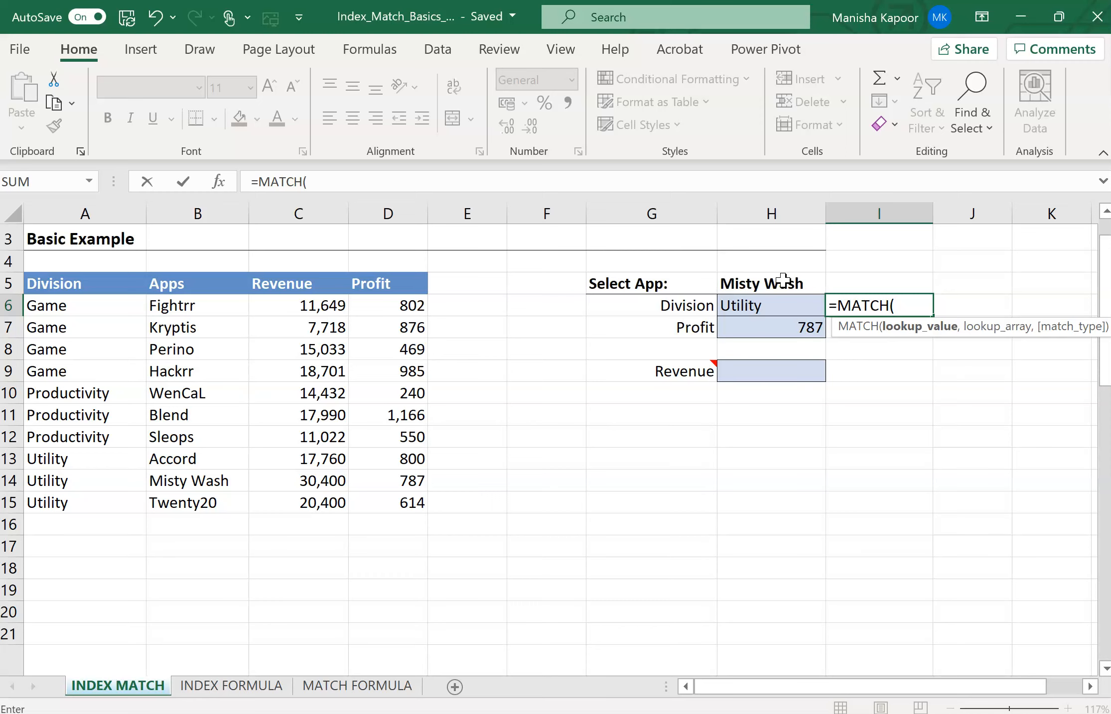
{"action": "left_click", "coordinate": [783, 280]}
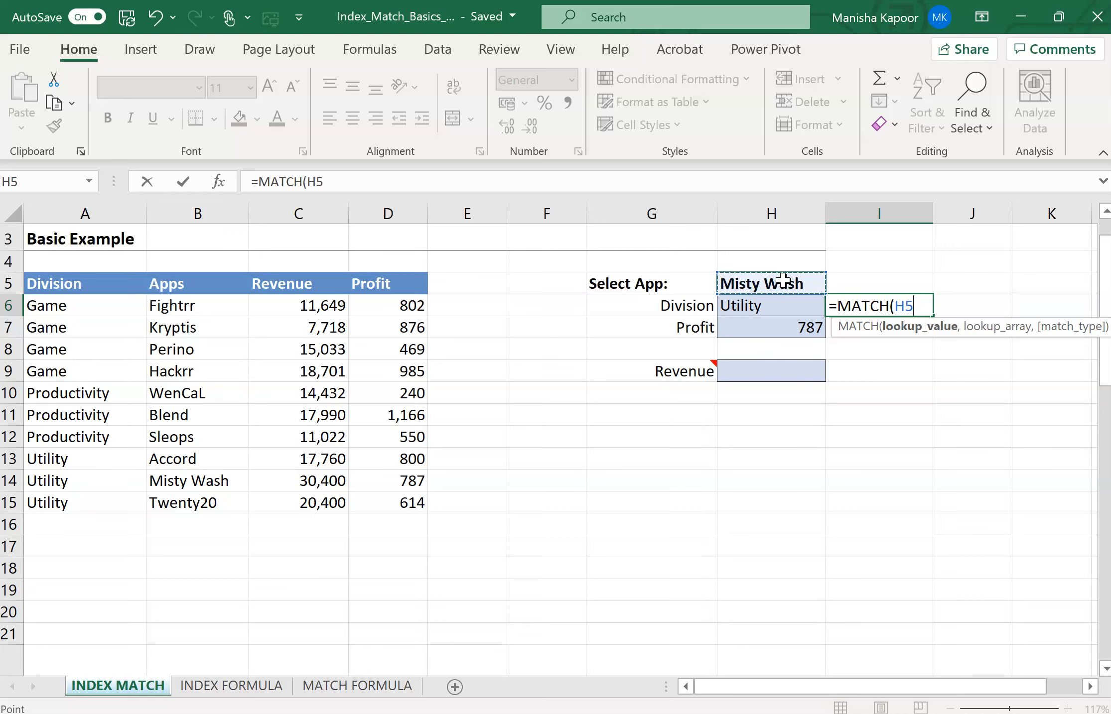
{"action": "type", "text": ","}
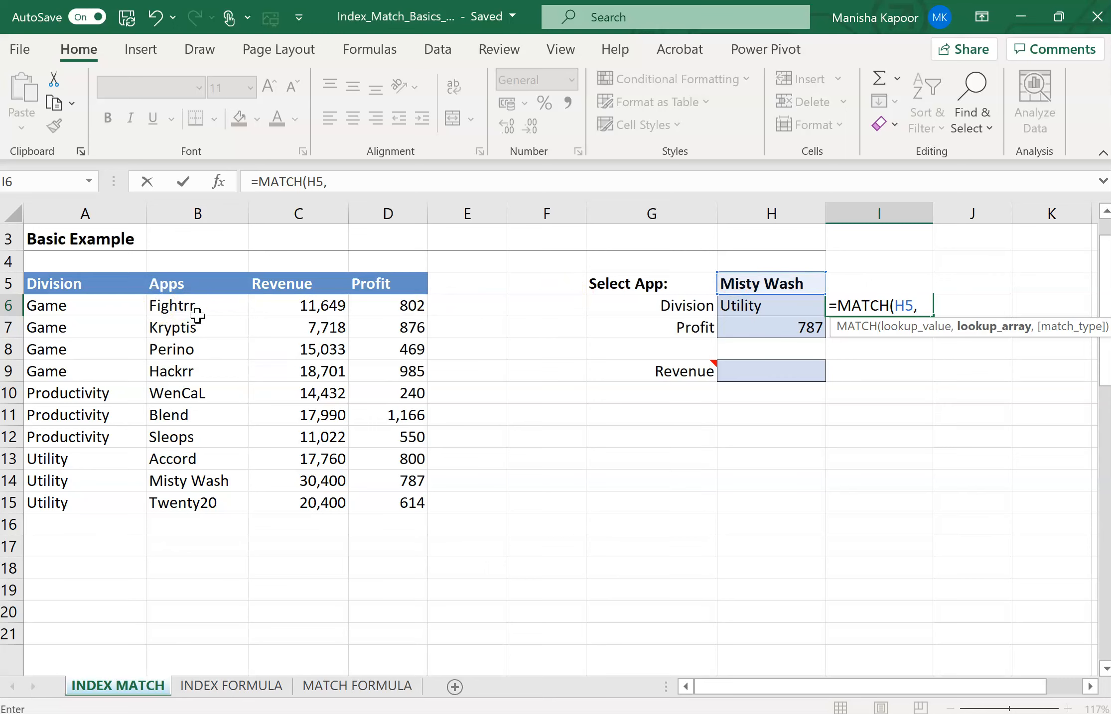
{"action": "left_click_drag", "start_coordinate": [200, 309], "coordinate": [193, 507]}
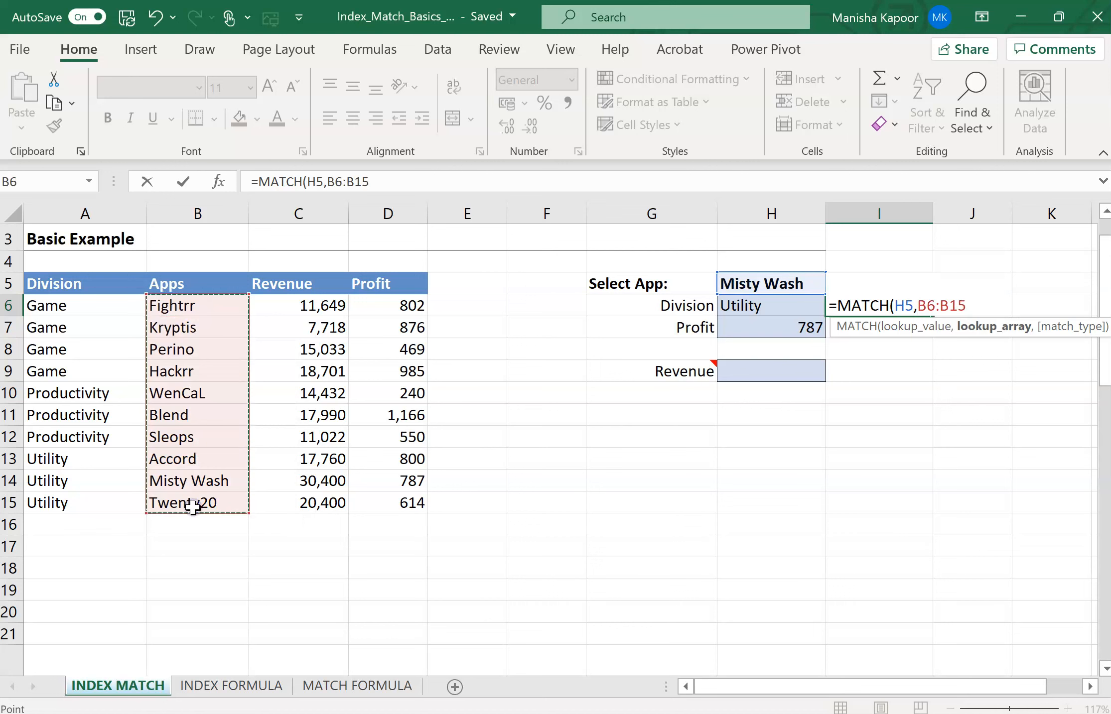
{"action": "type", "text": ",0"}
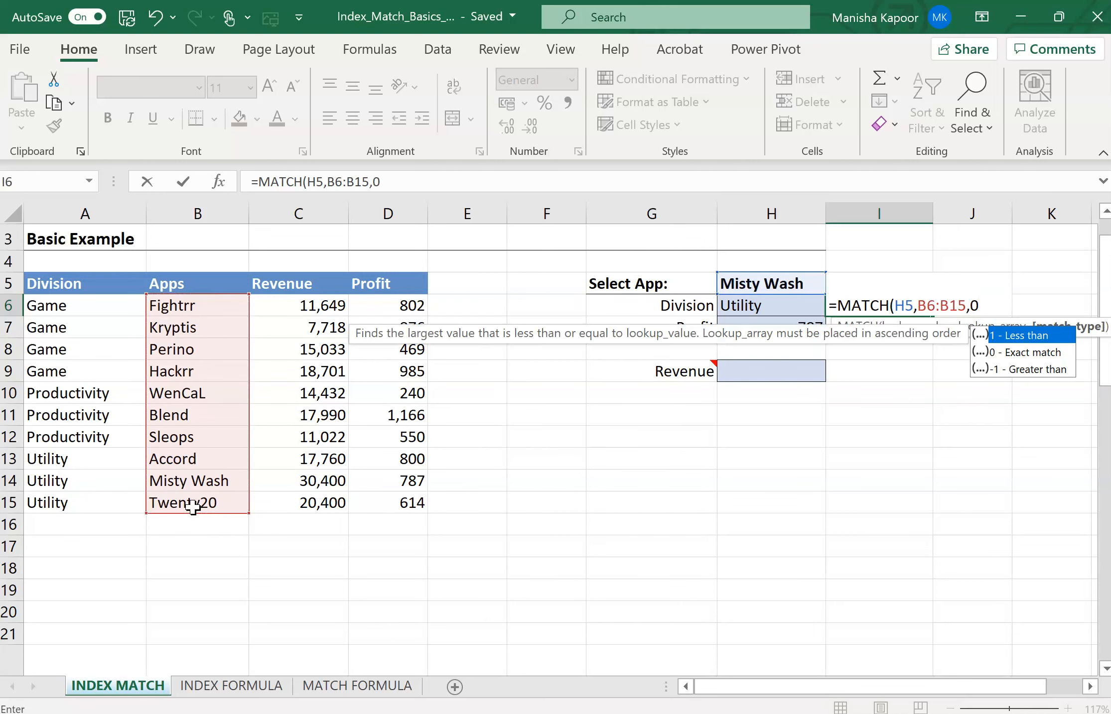
{"action": "type", "text": ")"}
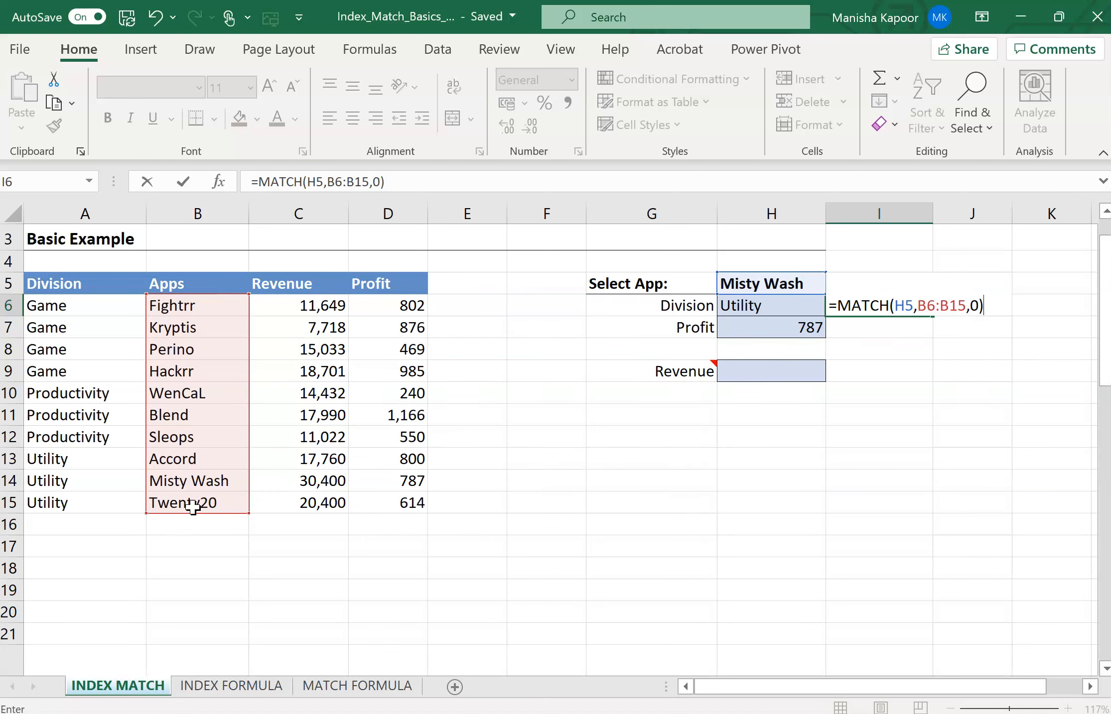
{"action": "key", "text": "Return"}
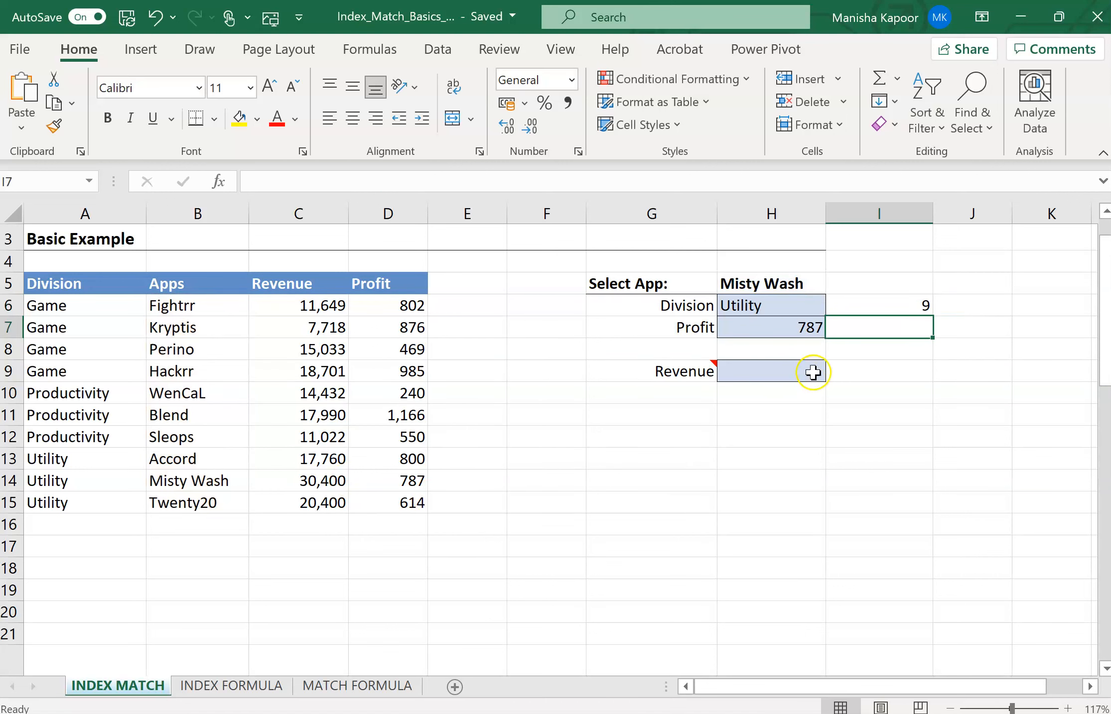
{"action": "left_click", "coordinate": [878, 308]}
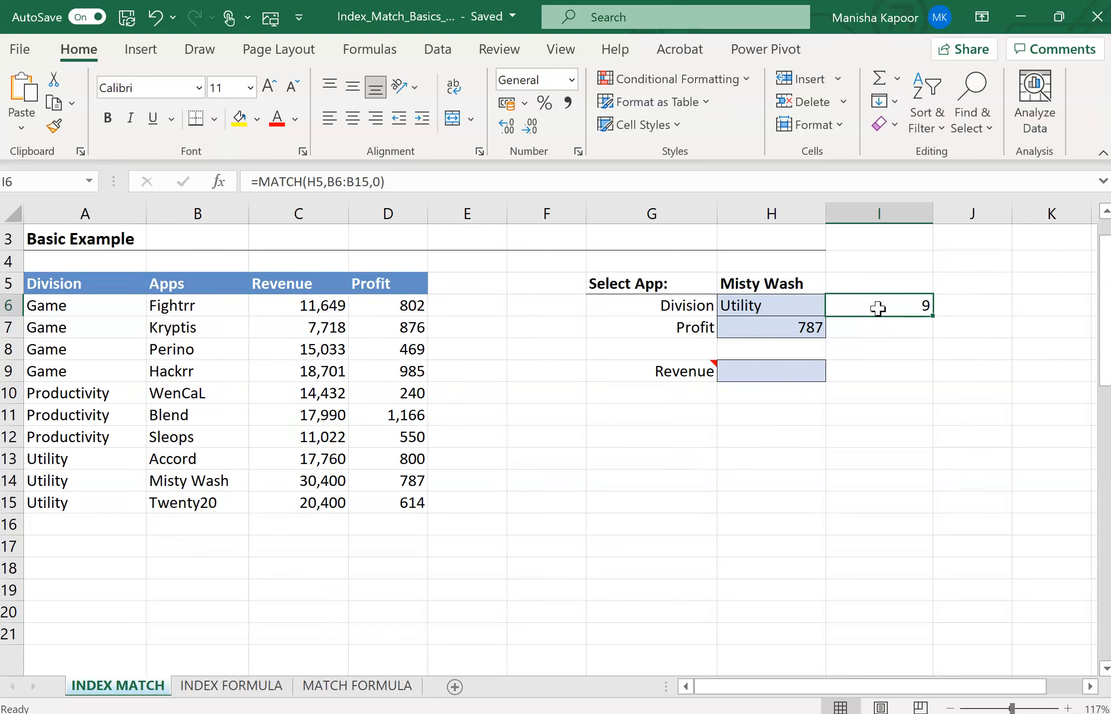
{"action": "left_click", "coordinate": [791, 308]}
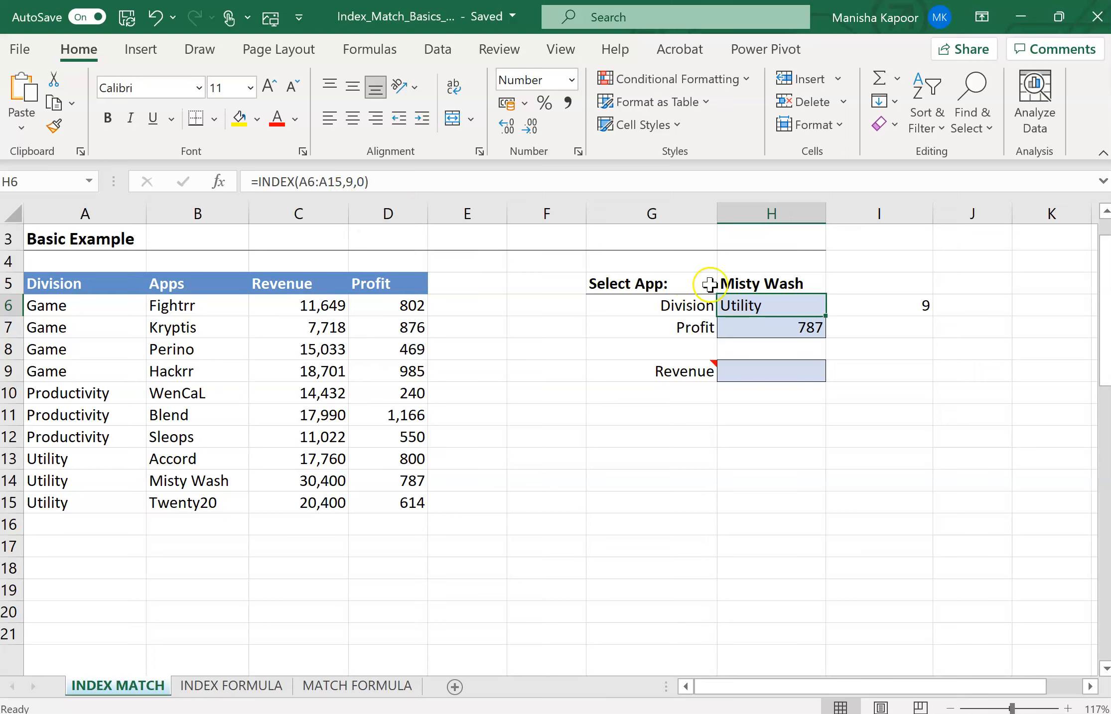
- Replace the row and column arguments of the INDEX formula in cell H6 with a nested MATCH function
{"action": "left_click", "coordinate": [861, 306]}
{"action": "left_click", "coordinate": [797, 305]}
{"action": "left_click", "coordinate": [859, 304]}
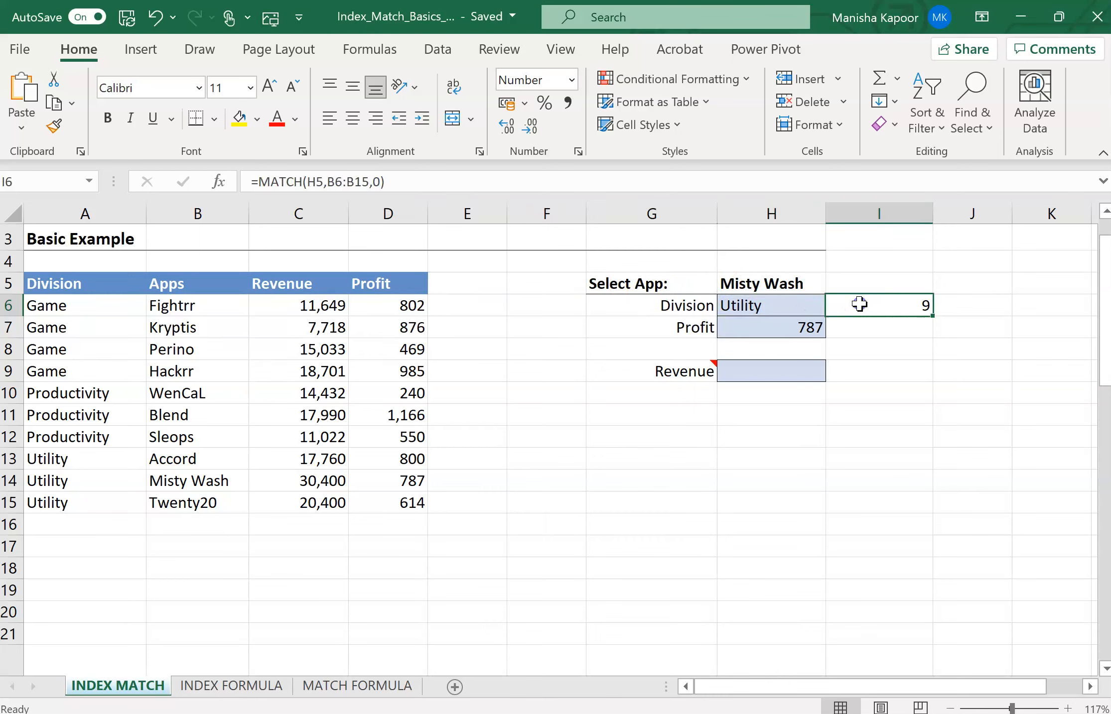
{"action": "left_click", "coordinate": [790, 305]}
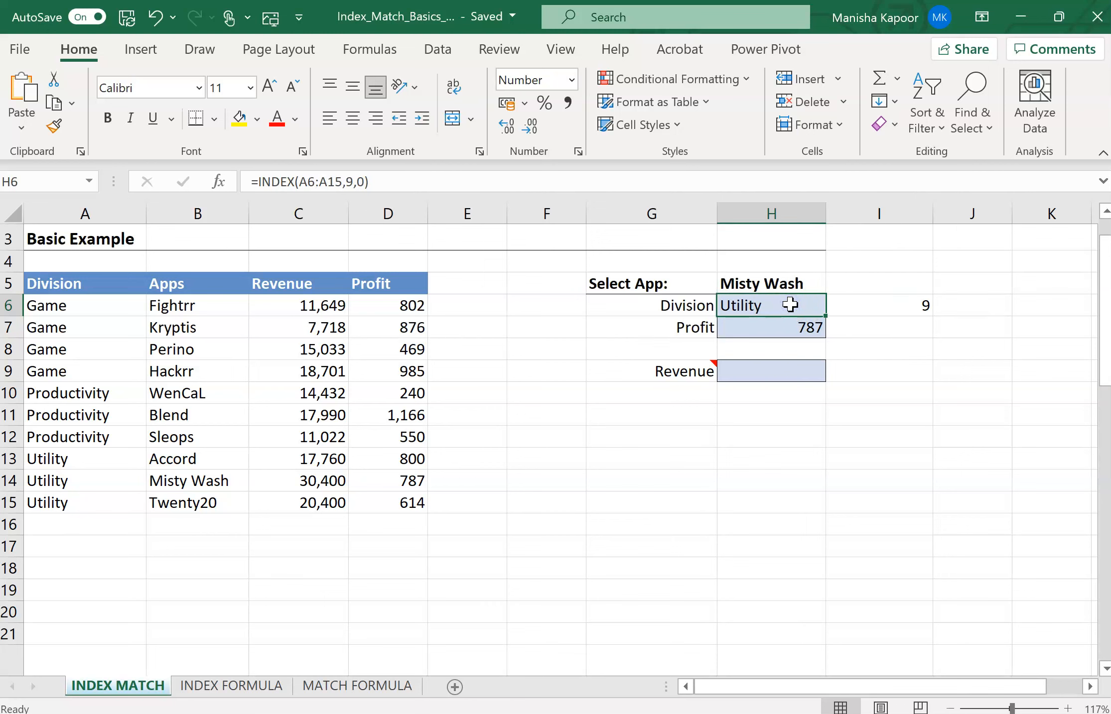
{"action": "double_click", "coordinate": [790, 305]}
{"action": "double_click", "coordinate": [835, 305]}
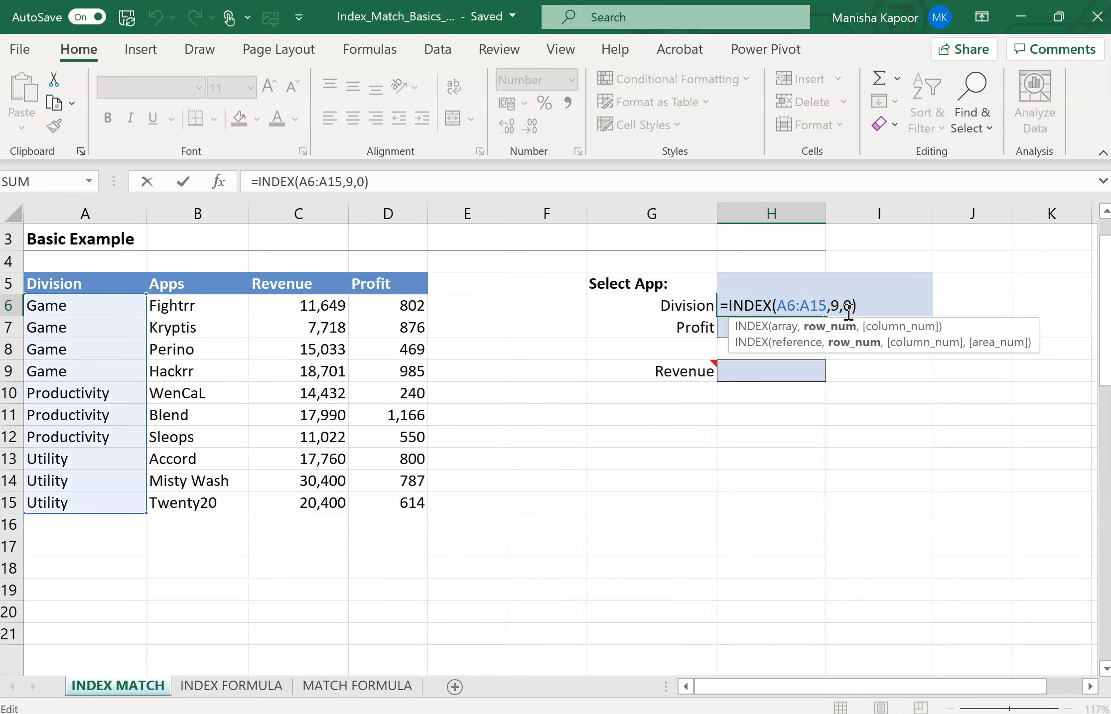
{"action": "double_click", "coordinate": [849, 305]}
{"action": "key", "text": "BackSpace"}
{"action": "key", "text": "BackSpace"}
{"action": "key", "text": "BackSpace"}
{"action": "type", "text": "MATCH"}
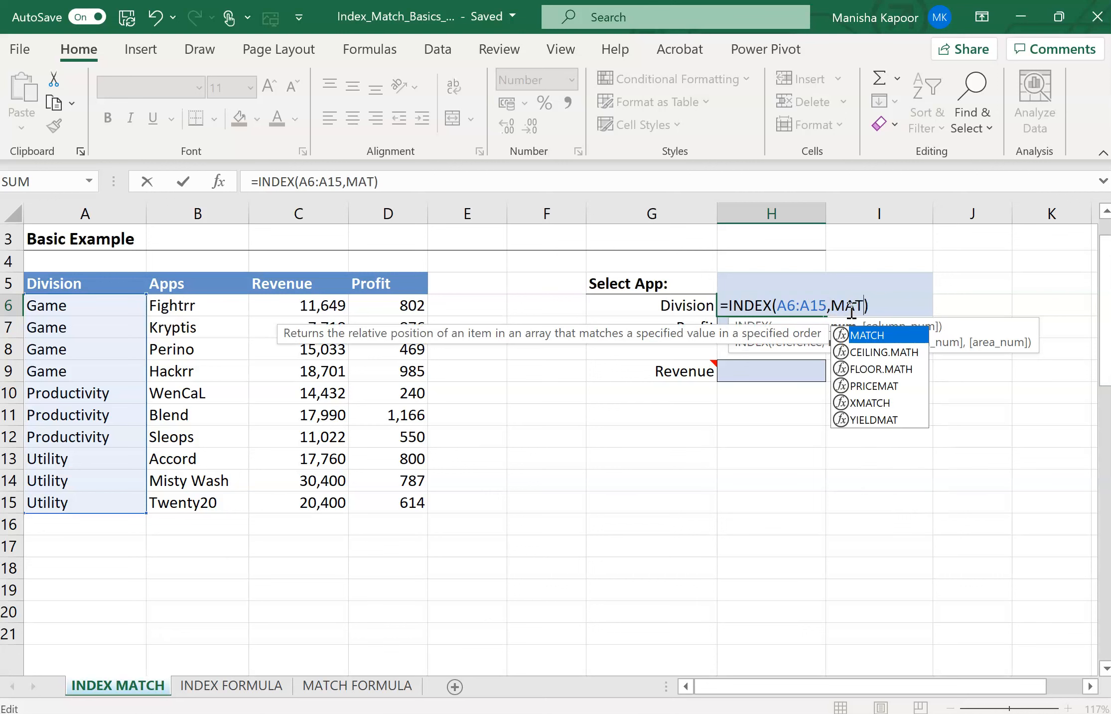
{"action": "double_click", "coordinate": [885, 334]}
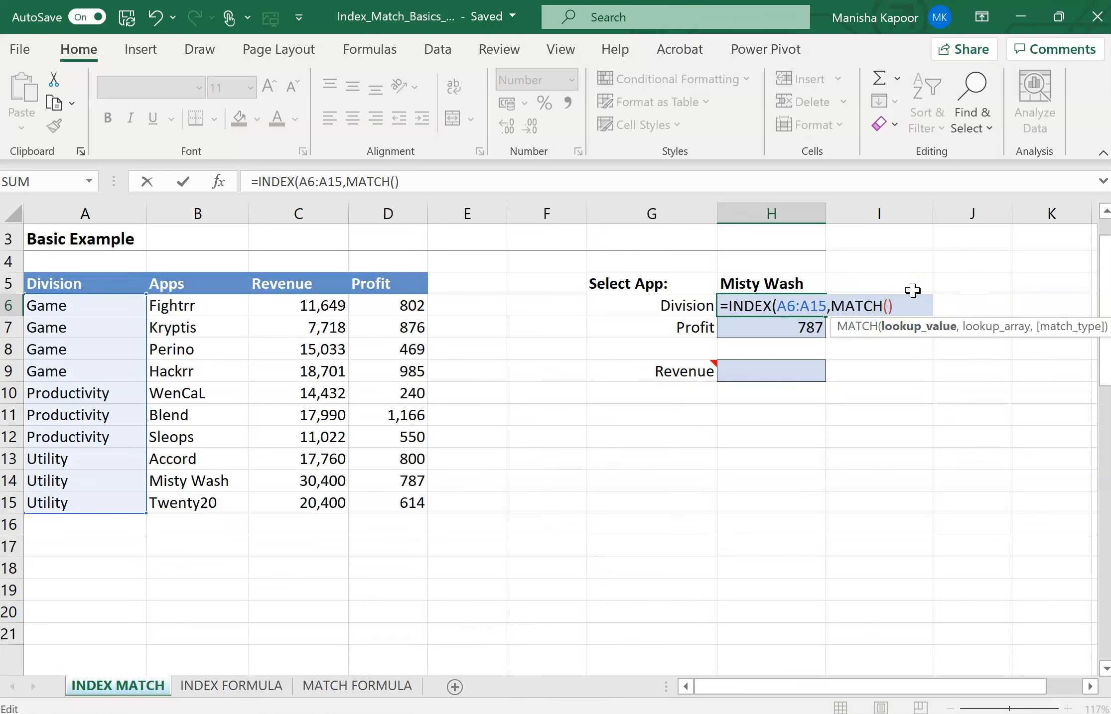
- Complete the Division formula in H6 as =INDEX(A6:A15,MATCH(H5,B6:B15,0))
{"action": "left_click", "coordinate": [784, 280]}
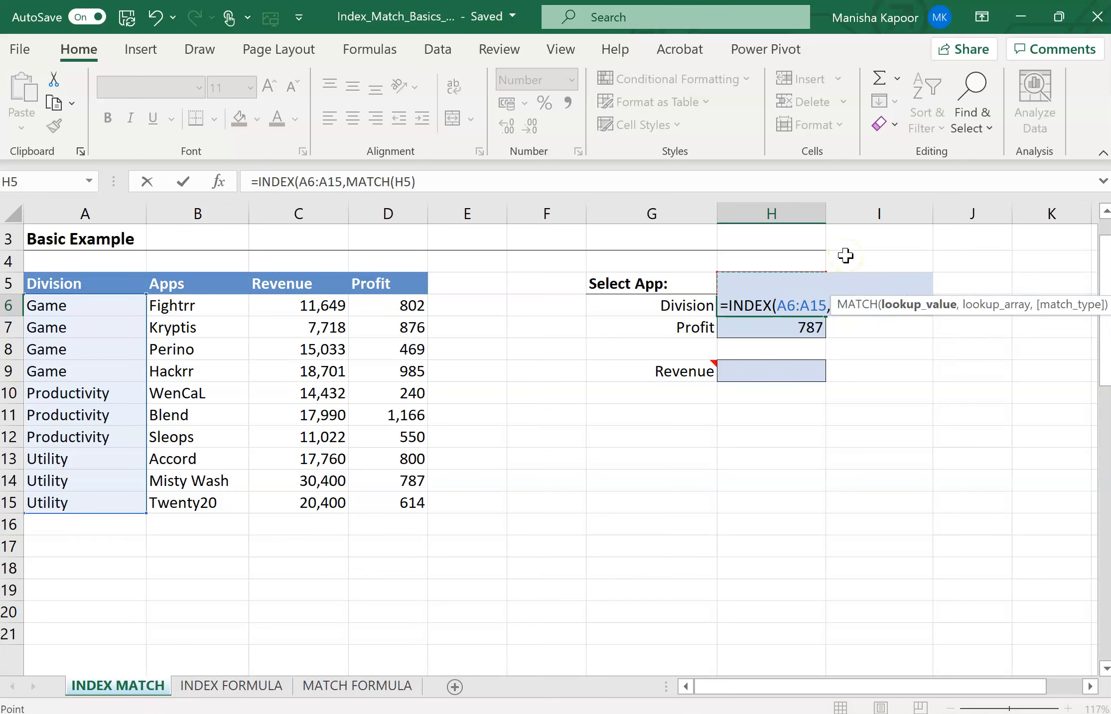
{"action": "type", "text": ","}
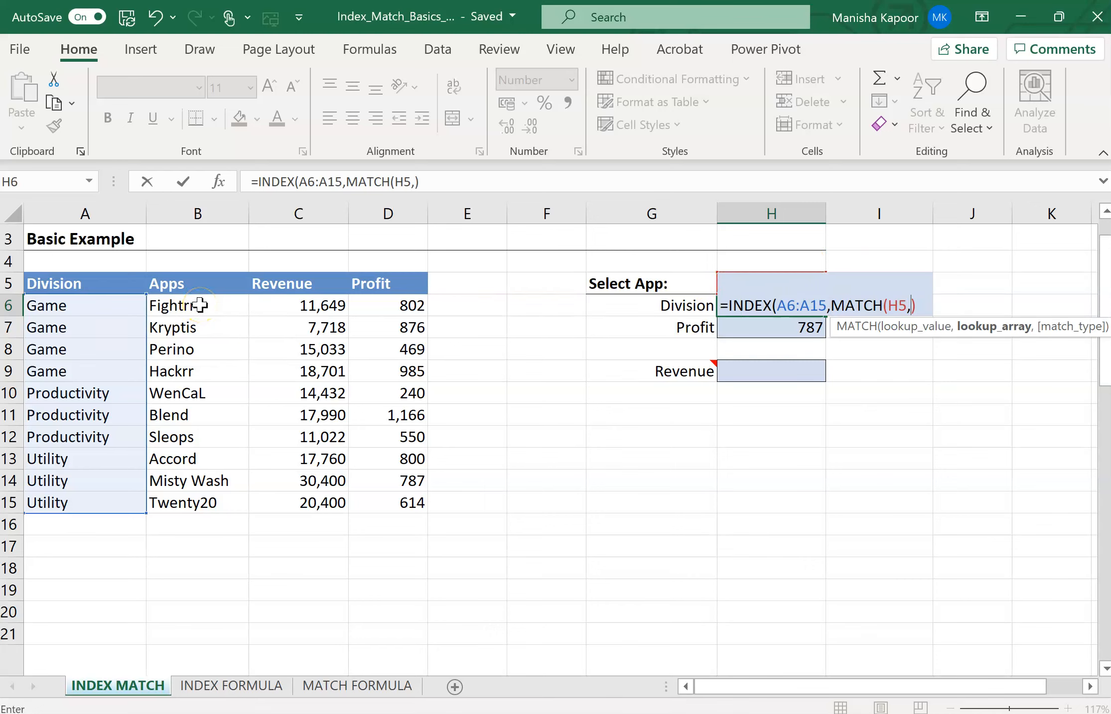
{"action": "left_click_drag", "start_coordinate": [200, 305], "coordinate": [196, 499]}
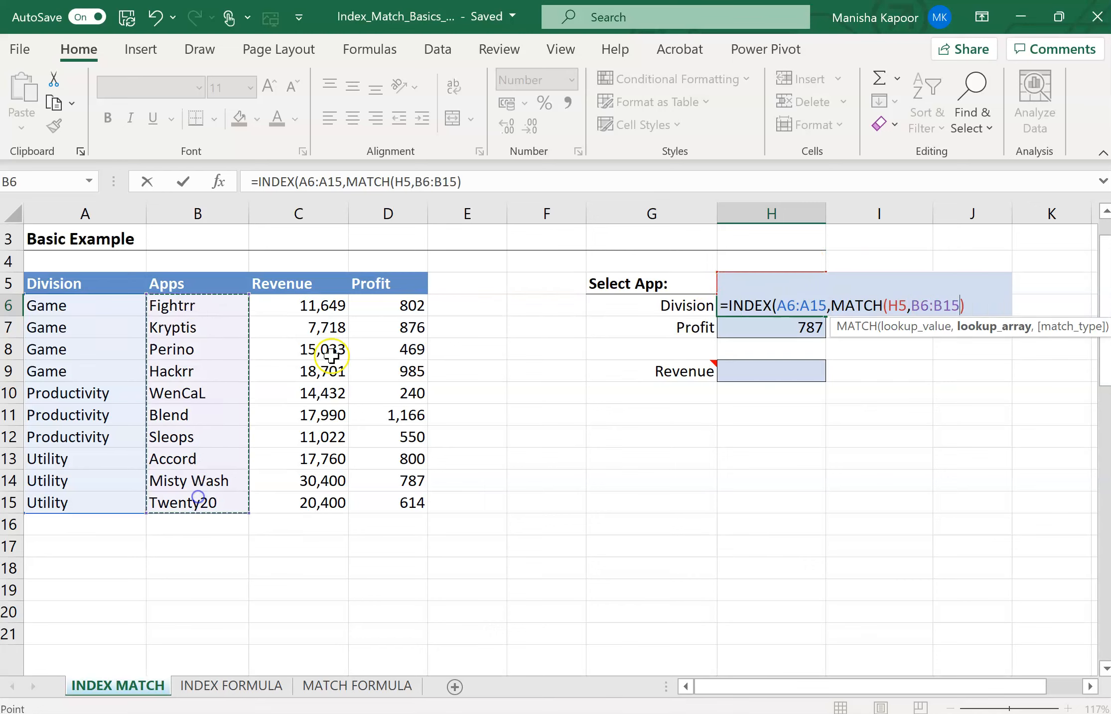
{"action": "left_click", "coordinate": [455, 183]}
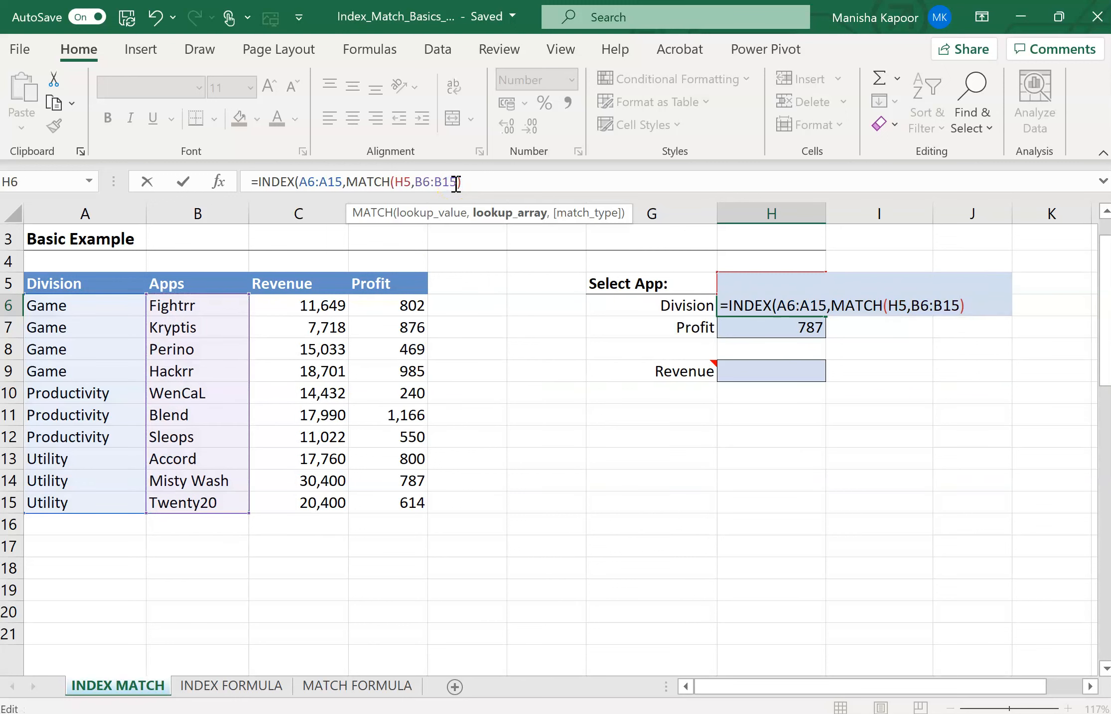
{"action": "type", "text": ","}
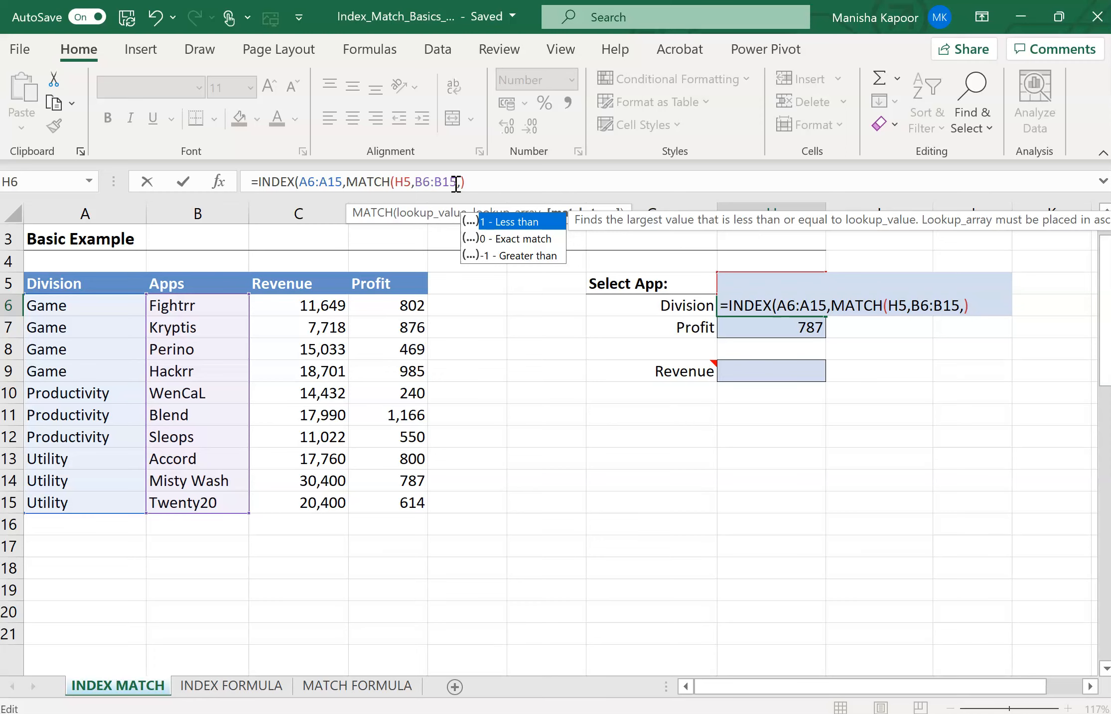
{"action": "type", "text": "0"}
{"action": "left_click", "coordinate": [479, 191]}
{"action": "left_click", "coordinate": [476, 182]}
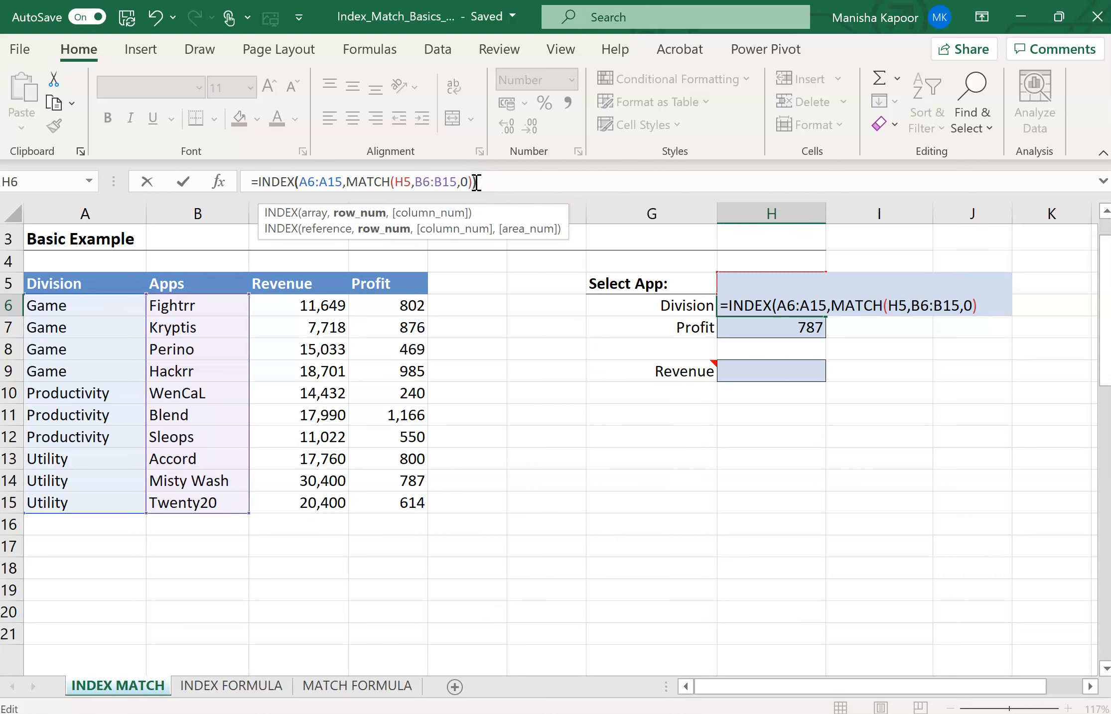
{"action": "type", "text": ")"}
{"action": "key", "text": "Return"}
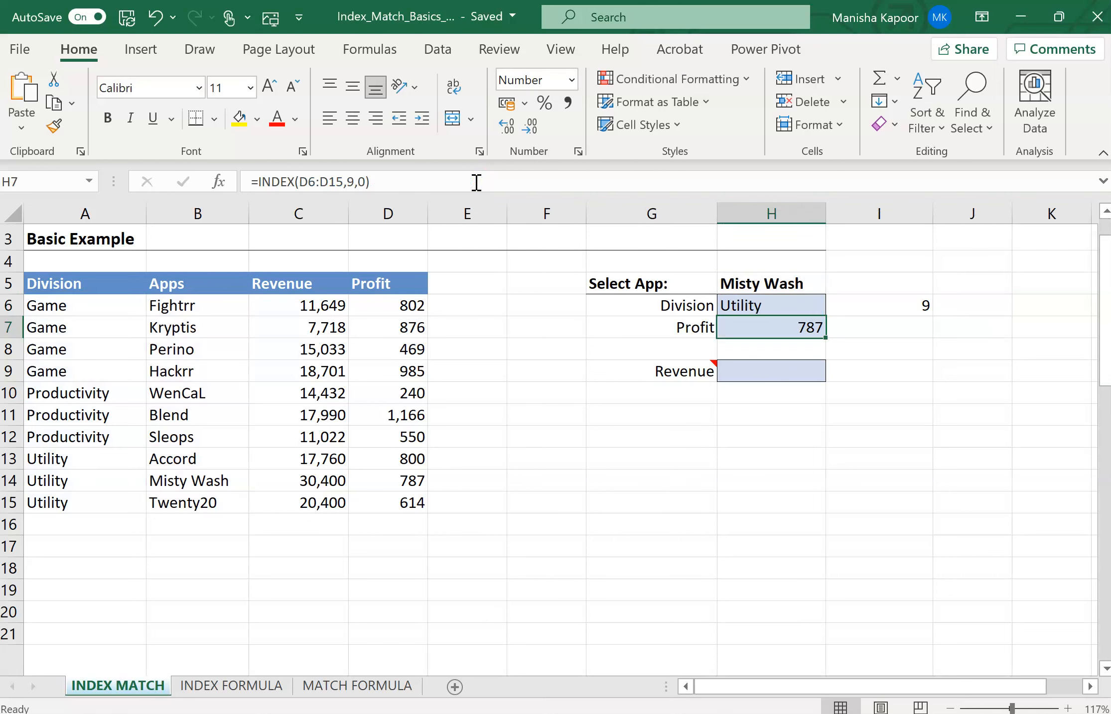
{"action": "left_click", "coordinate": [738, 305]}
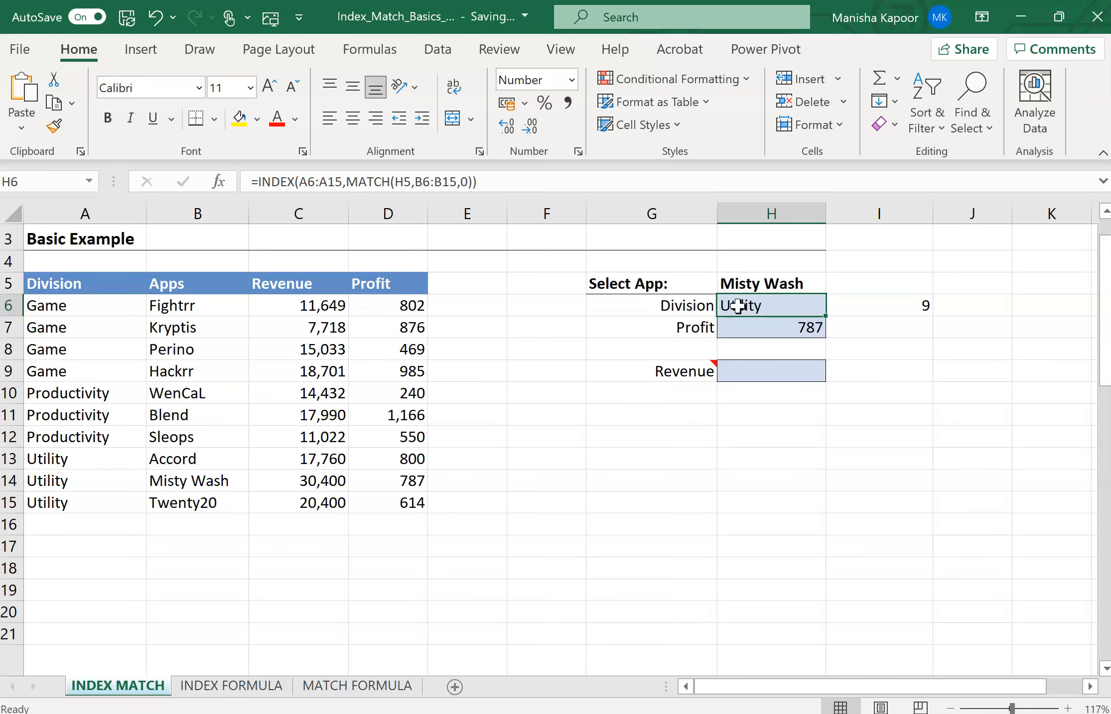
{"action": "left_click", "coordinate": [752, 327]}
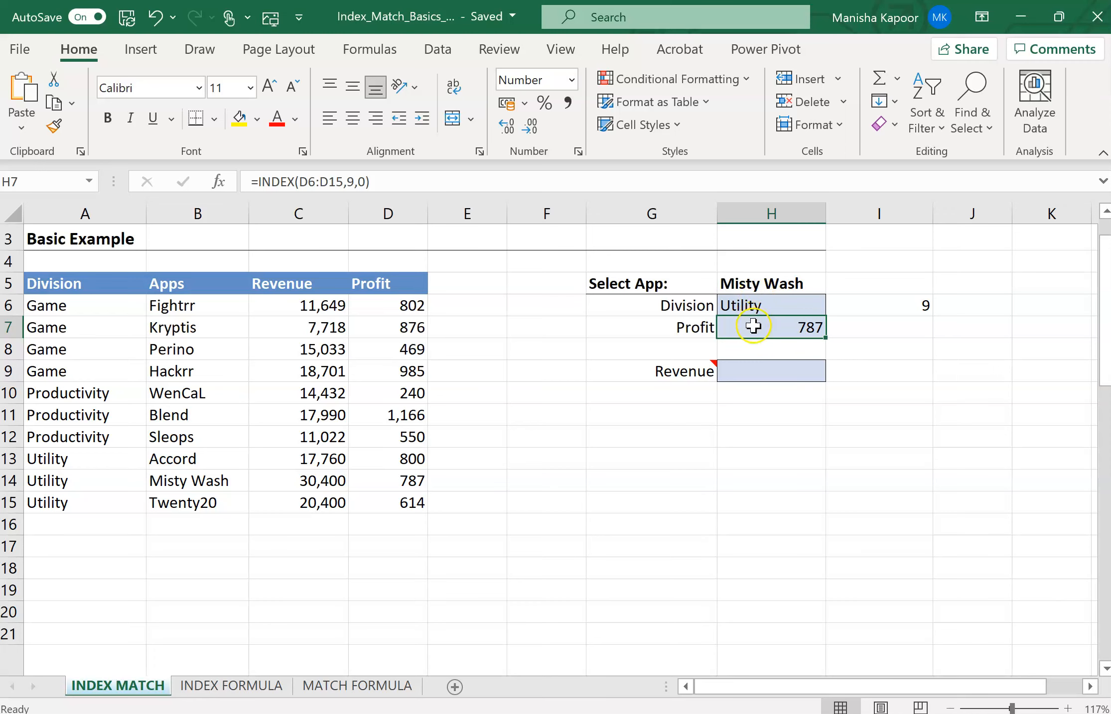
{"action": "left_click", "coordinate": [842, 329]}
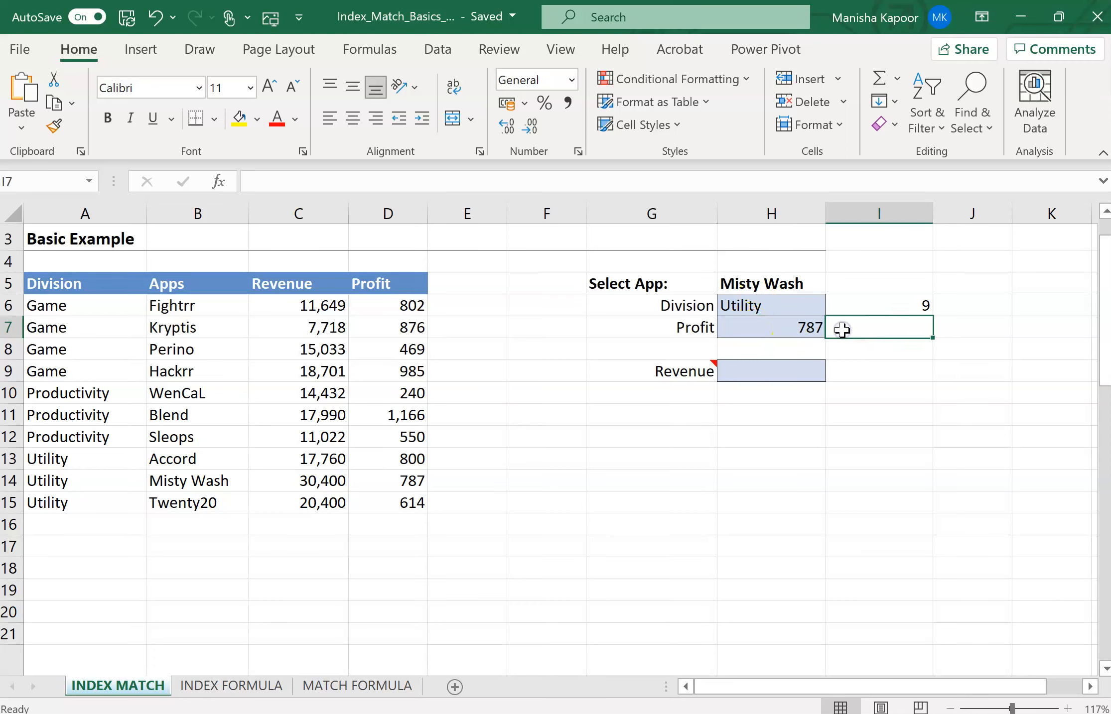
{"action": "type", "text": "MATCH"}
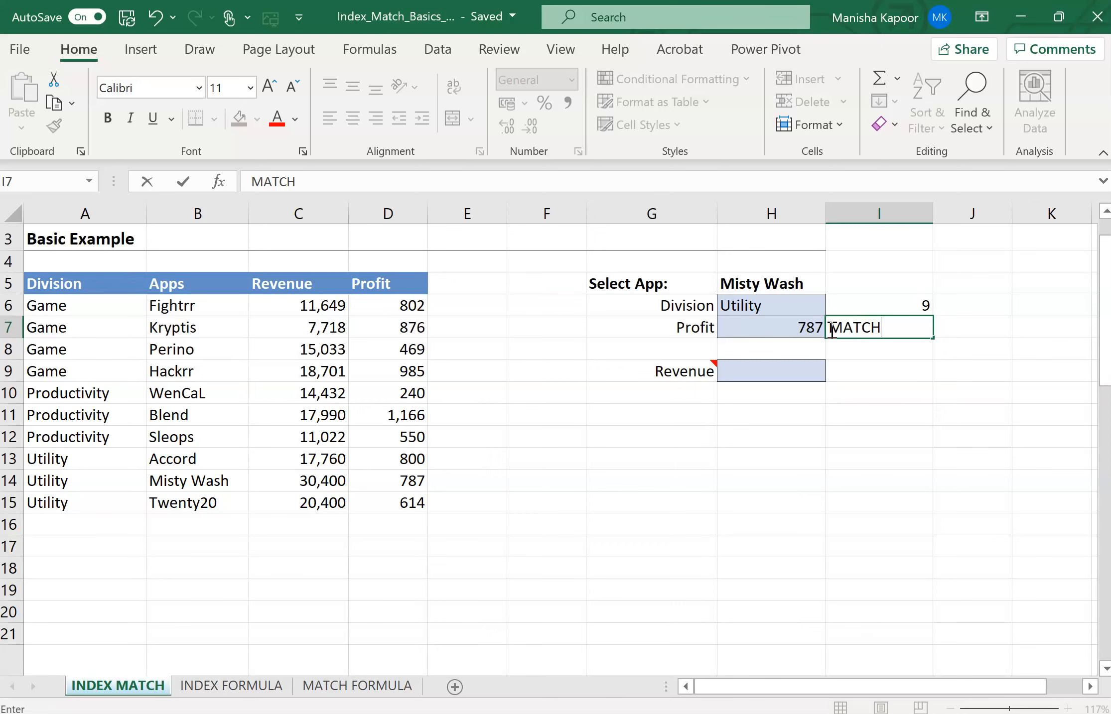
{"action": "left_click", "coordinate": [821, 328]}
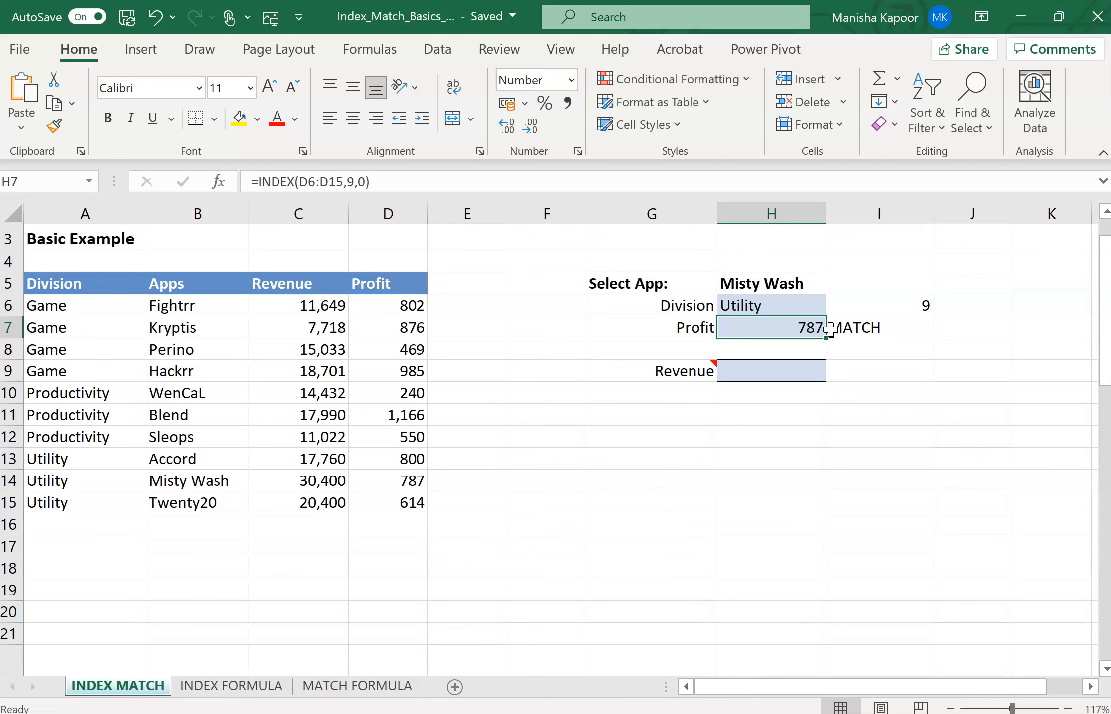
- Enter the formula =MATCH(H5,B6:B15,0) in cell I7, replacing its contents, to find the selected app's position for the Profit lookup
{"action": "left_click", "coordinate": [878, 326]}
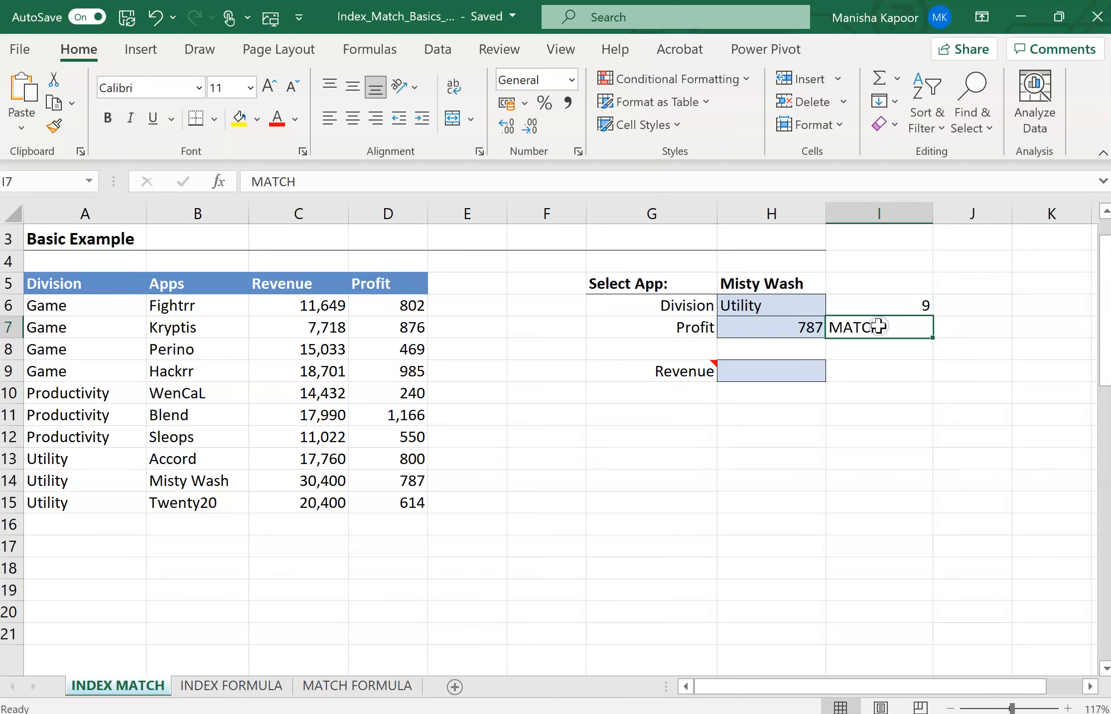
{"action": "key", "text": "BackSpace"}
{"action": "type", "text": "=match"}
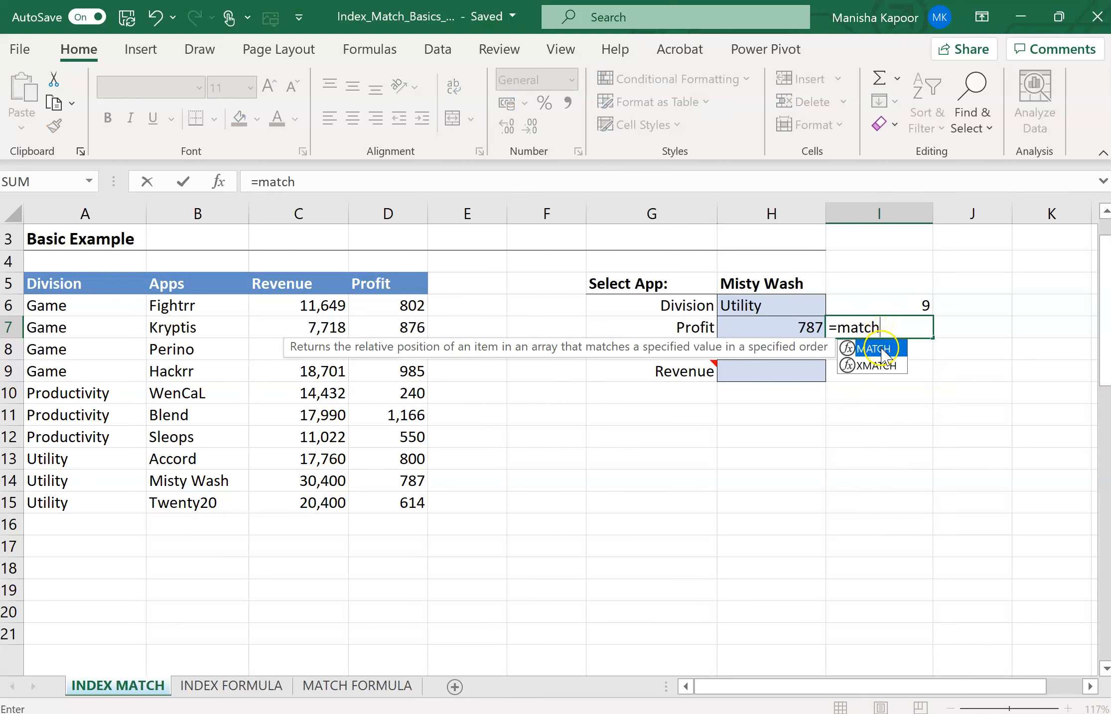
{"action": "double_click", "coordinate": [877, 349]}
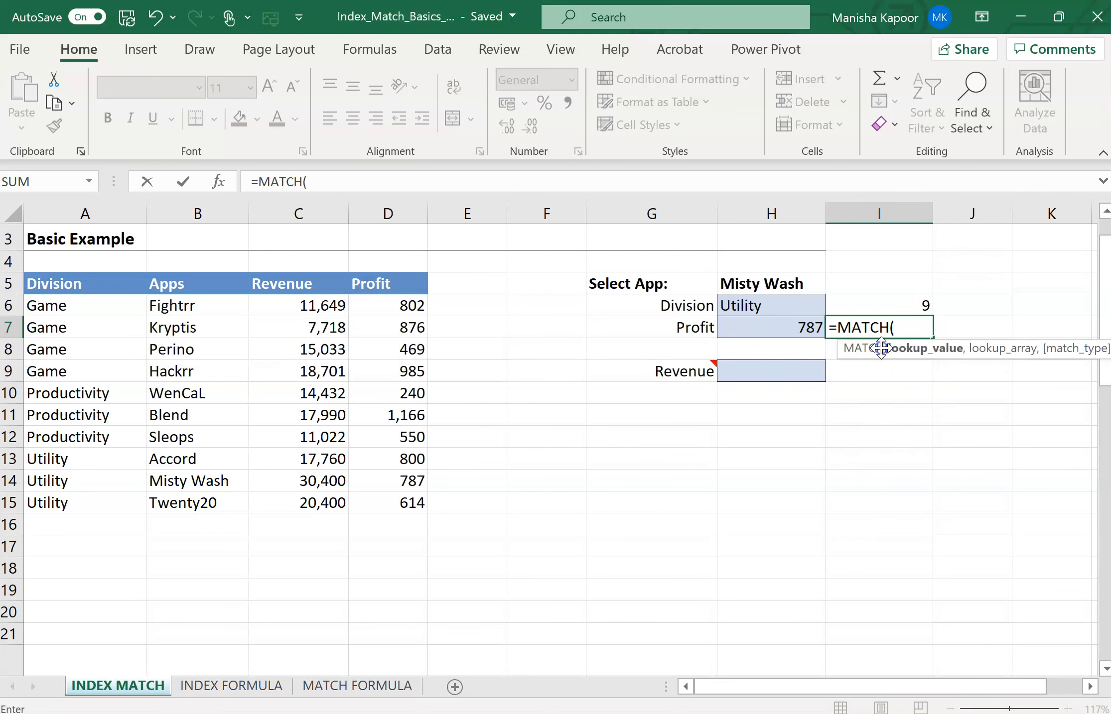
{"action": "left_click", "coordinate": [766, 281]}
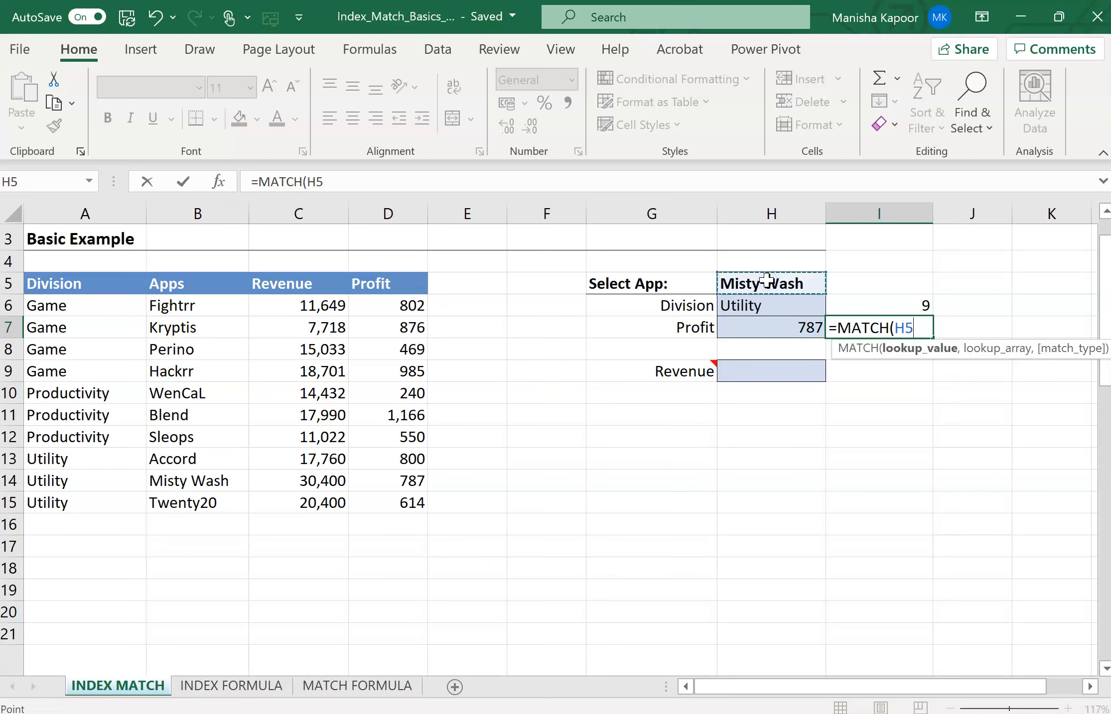
{"action": "type", "text": ","}
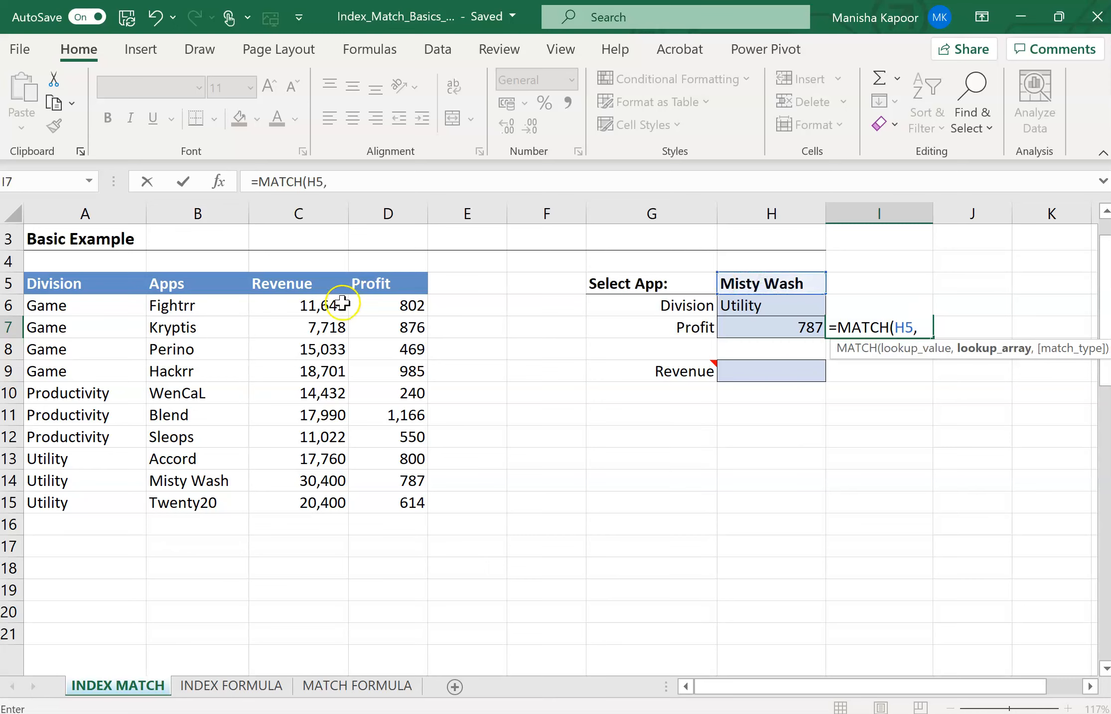
{"action": "left_click_drag", "start_coordinate": [204, 300], "coordinate": [201, 500]}
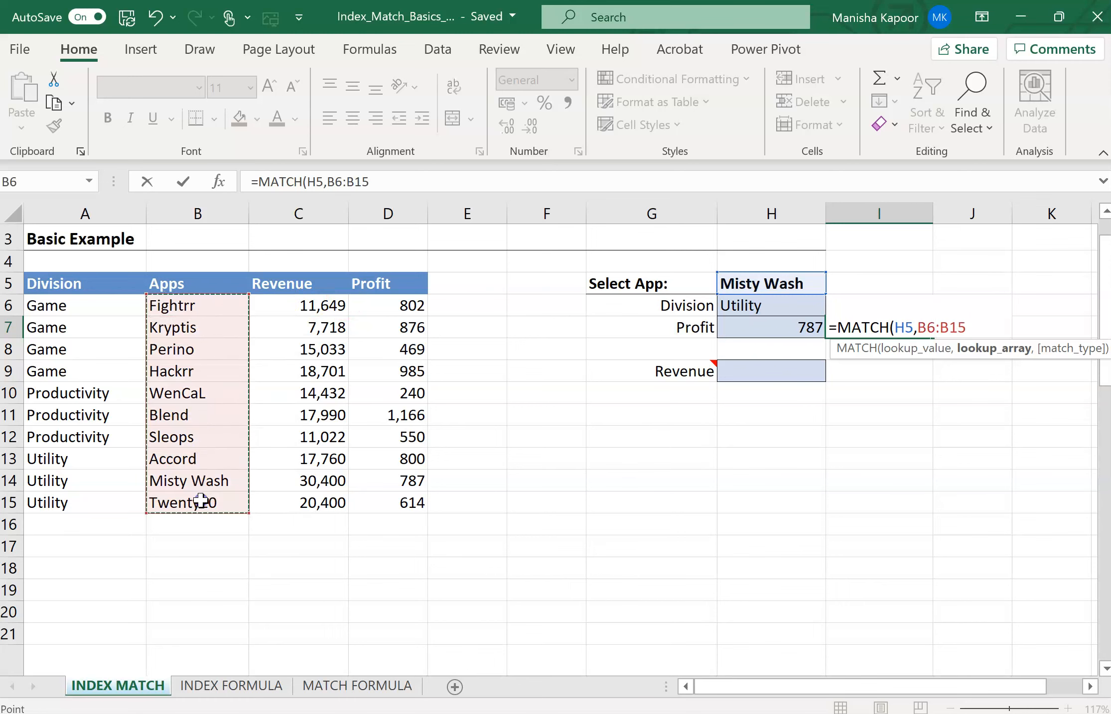
{"action": "type", "text": ","}
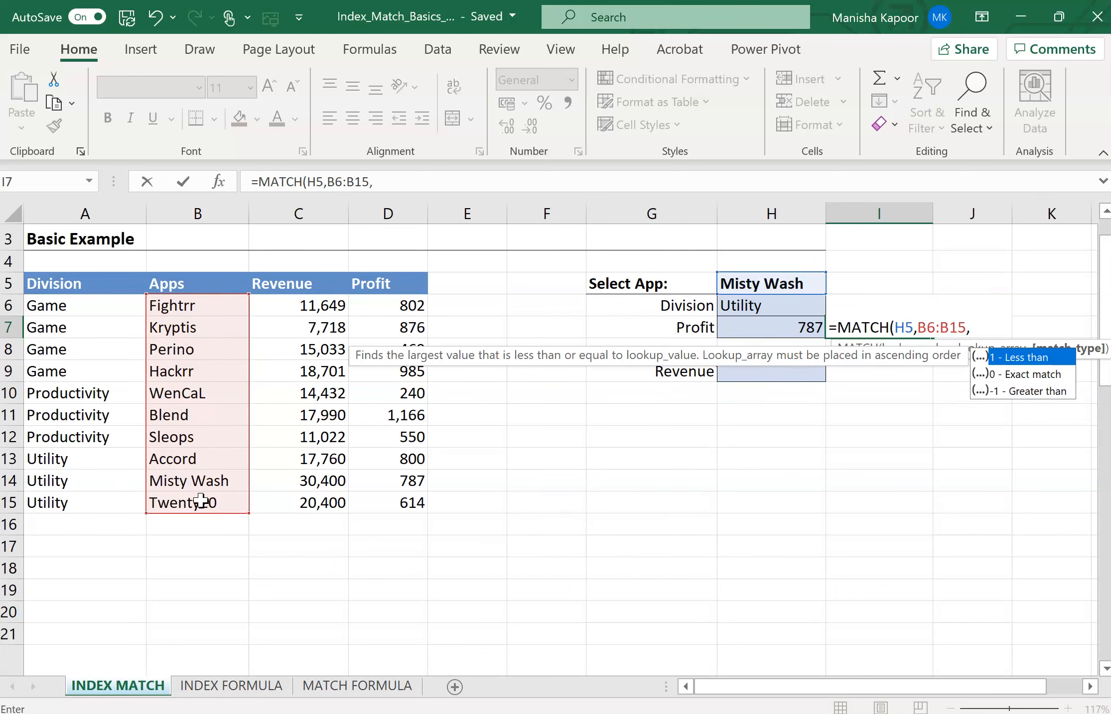
{"action": "double_click", "coordinate": [1018, 375]}
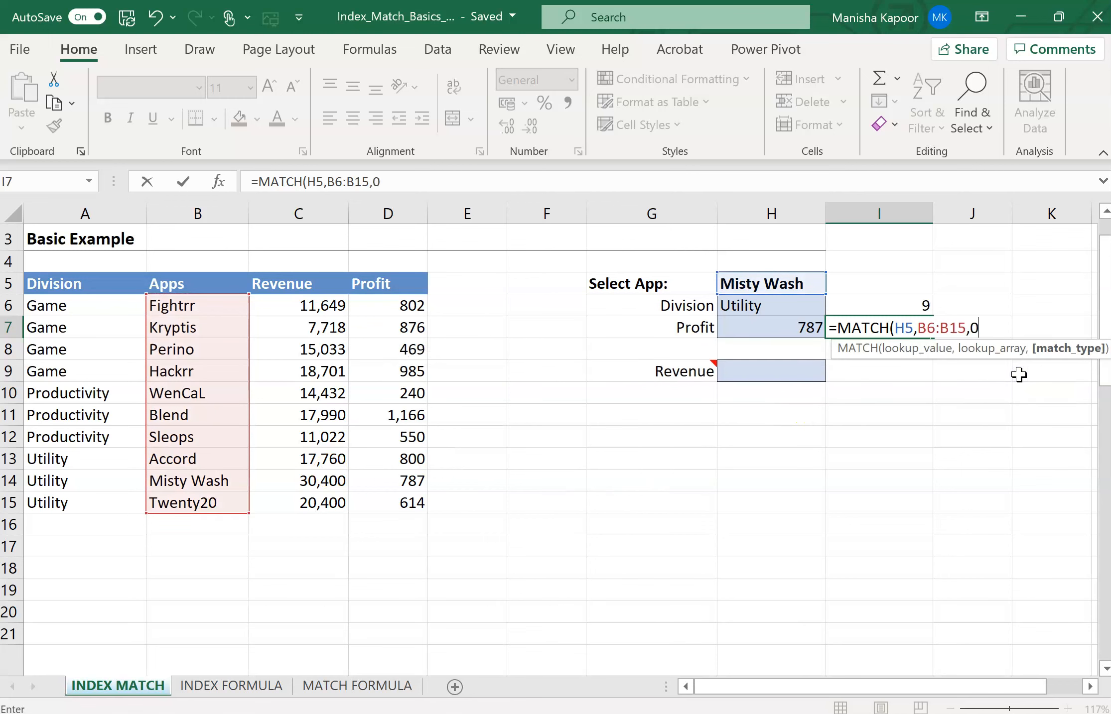
{"action": "type", "text": ")"}
{"action": "key", "text": "Return"}
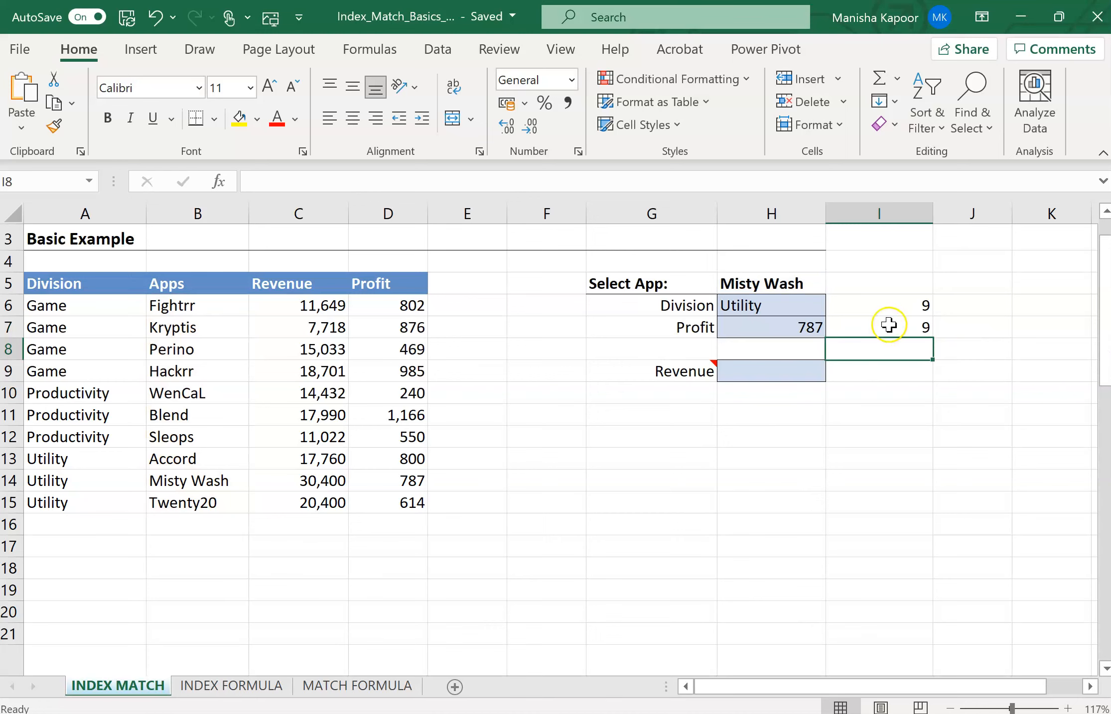
- Replace the row and column arguments of the Profit formula in cell H7 with a nested MATCH function, keeping the array D6:D15
{"action": "left_click", "coordinate": [889, 326]}
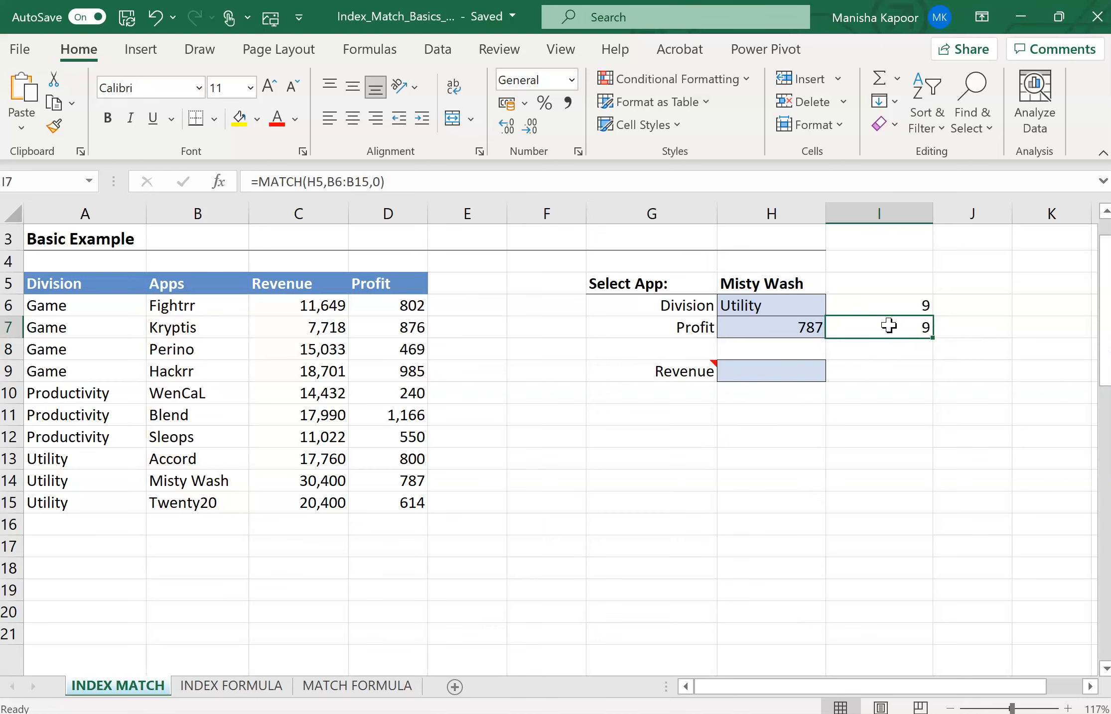
{"action": "key", "text": "Up"}
{"action": "key", "text": "Down"}
{"action": "left_click", "coordinate": [786, 326]}
{"action": "double_click", "coordinate": [784, 326]}
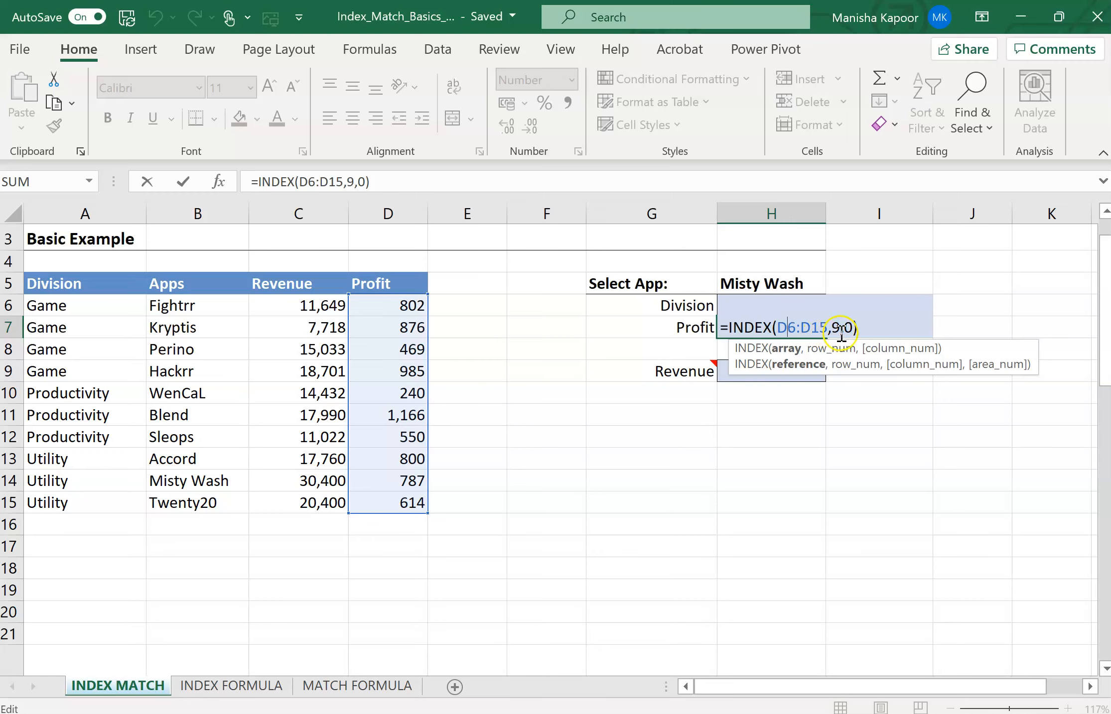
{"action": "left_click", "coordinate": [840, 329]}
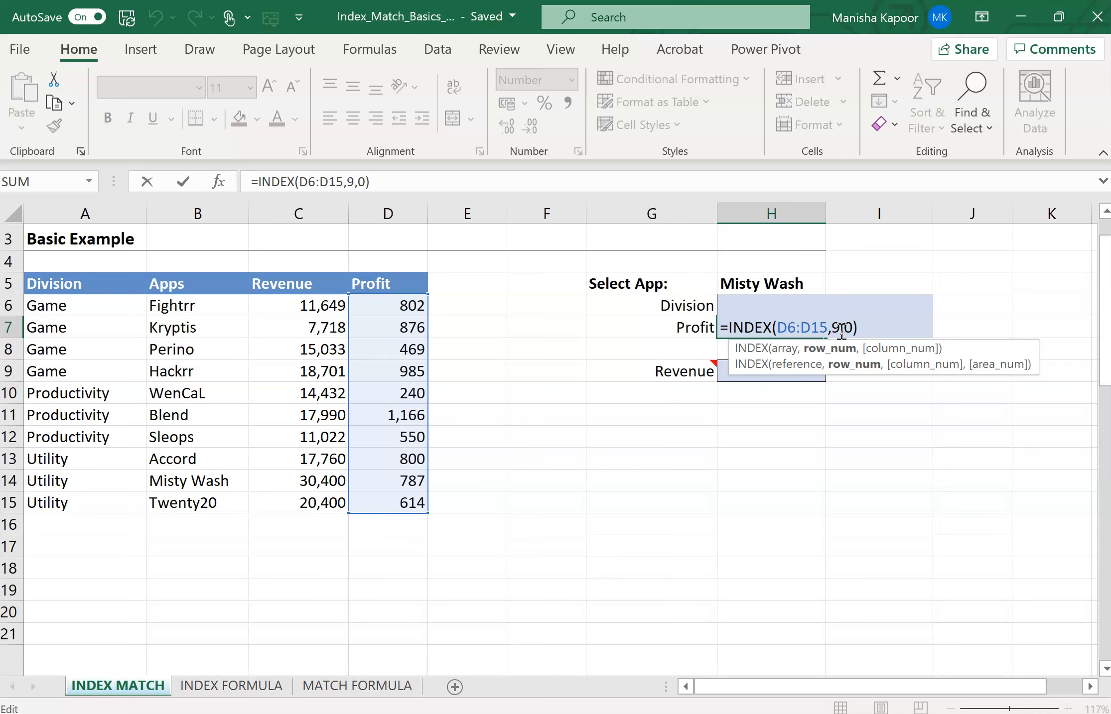
{"action": "left_click", "coordinate": [852, 330]}
{"action": "key", "text": "BackSpace"}
{"action": "key", "text": "Delete"}
{"action": "key", "text": "BackSpace"}
{"action": "type", "text": "MATCH"}
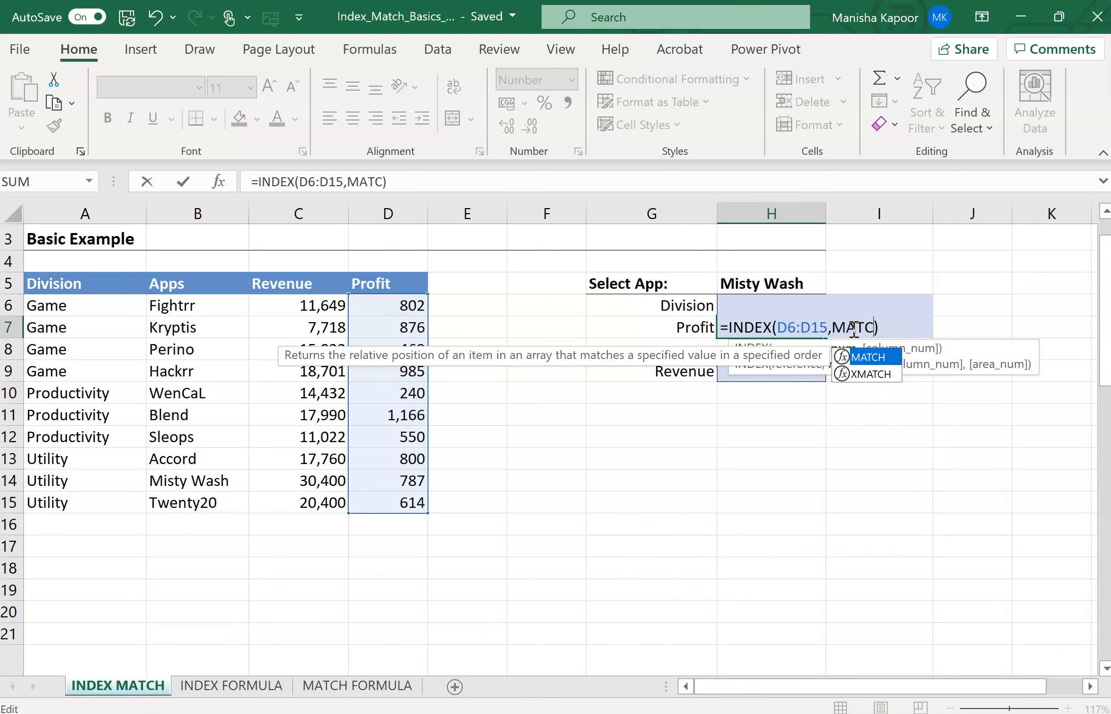
{"action": "double_click", "coordinate": [866, 356]}
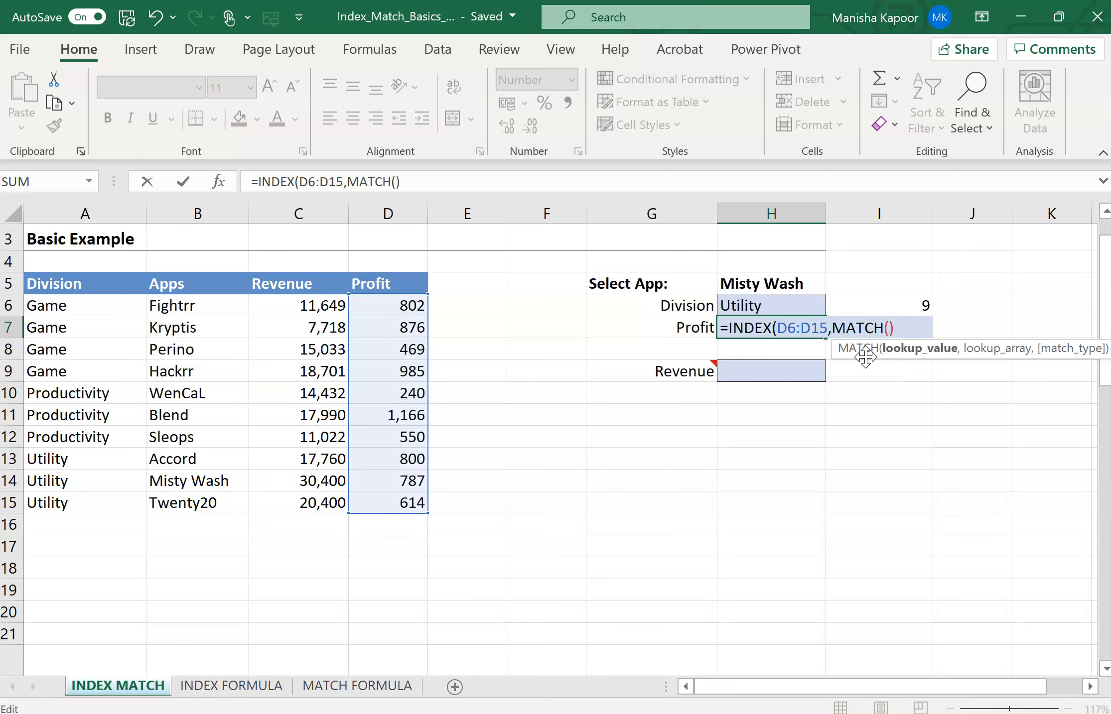
- Complete the Profit formula in H7 as =INDEX(D6:D15,MATCH(H5,B6:B15,0))
{"action": "left_click", "coordinate": [916, 356]}
{"action": "left_click", "coordinate": [791, 284]}
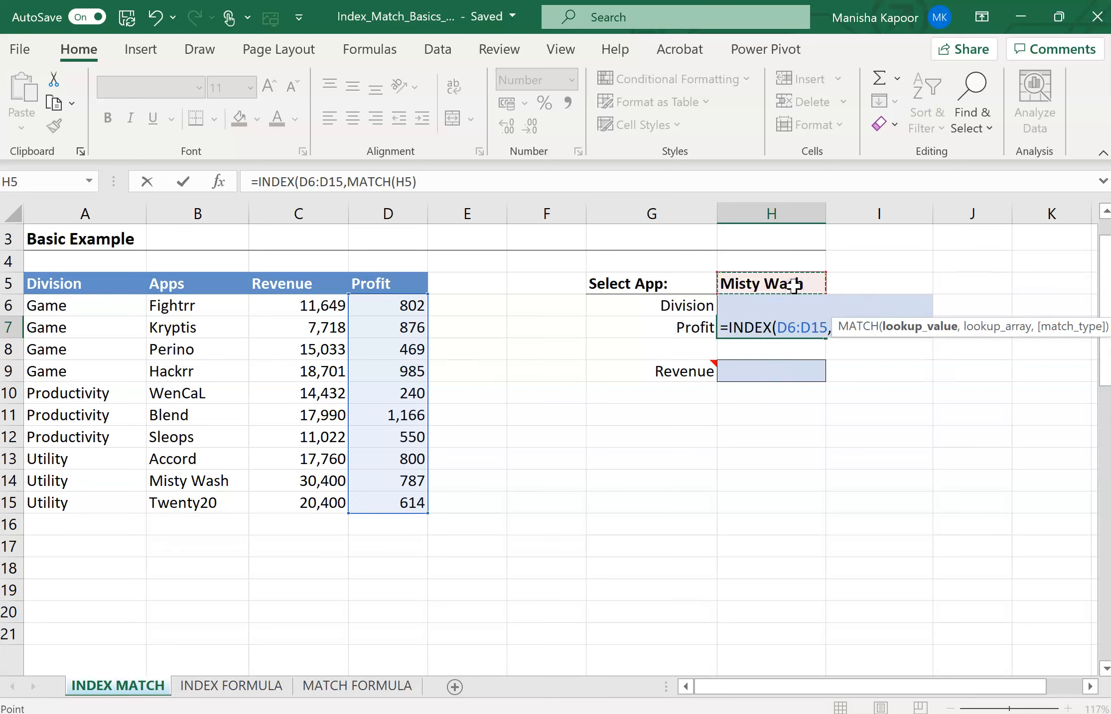
{"action": "type", "text": ","}
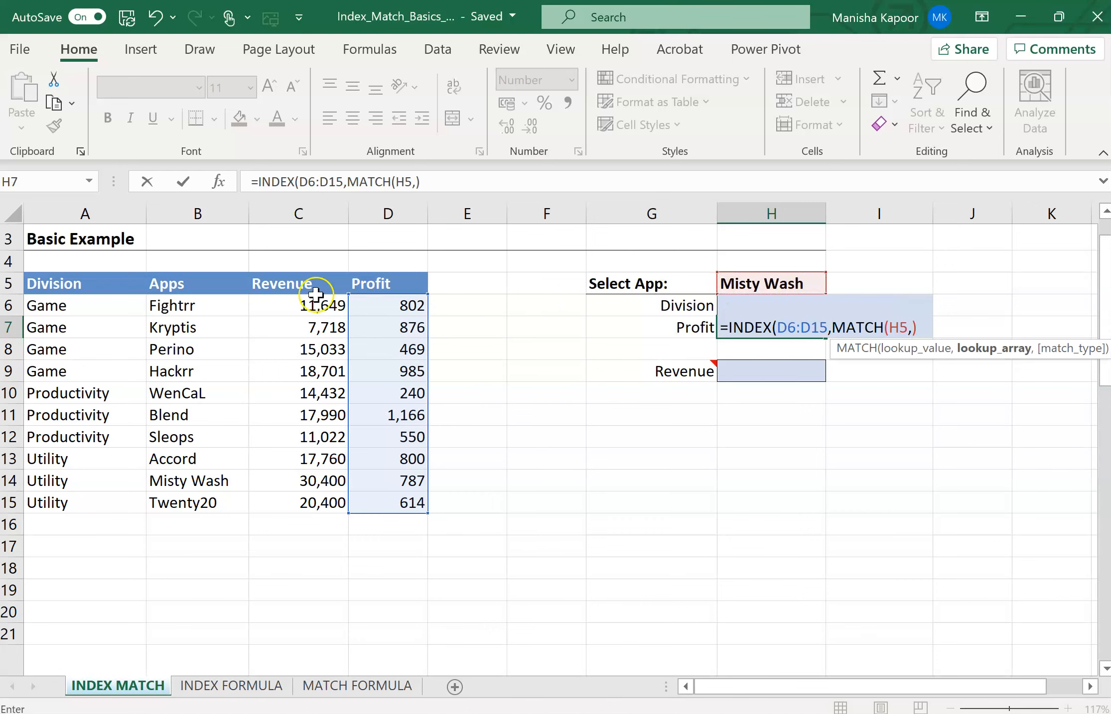
{"action": "left_click_drag", "start_coordinate": [180, 304], "coordinate": [179, 504]}
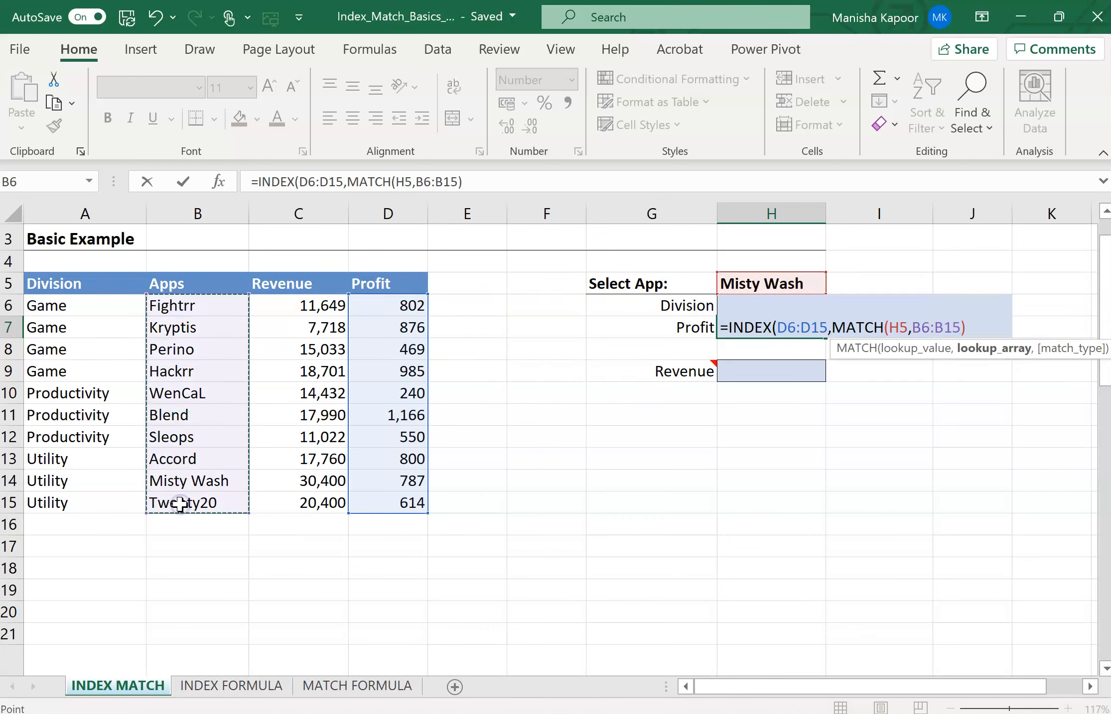
{"action": "type", "text": ",0"}
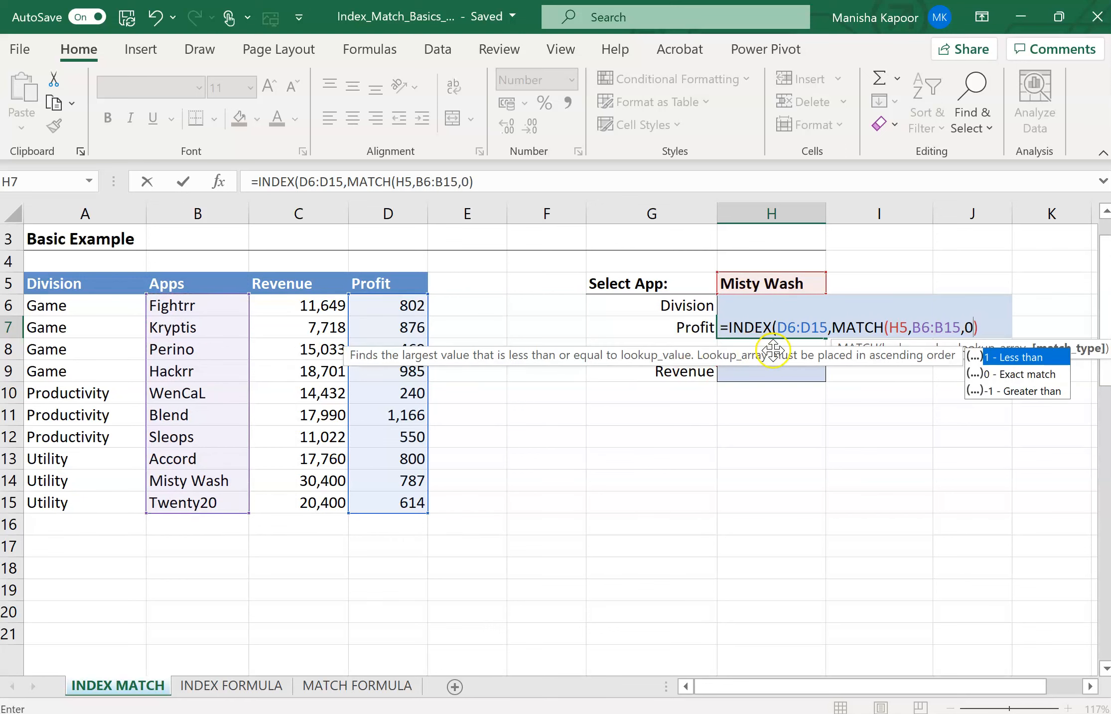
{"action": "left_click", "coordinate": [992, 325]}
{"action": "type", "text": ")"}
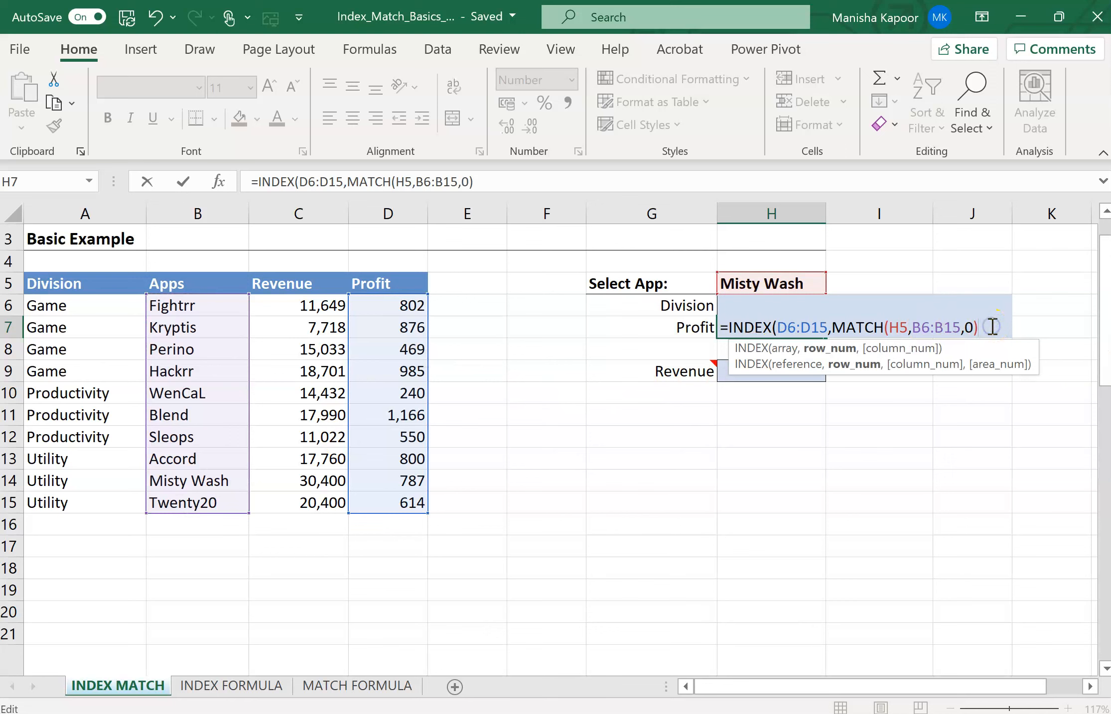
{"action": "type", "text": ")"}
{"action": "key", "text": "Return"}
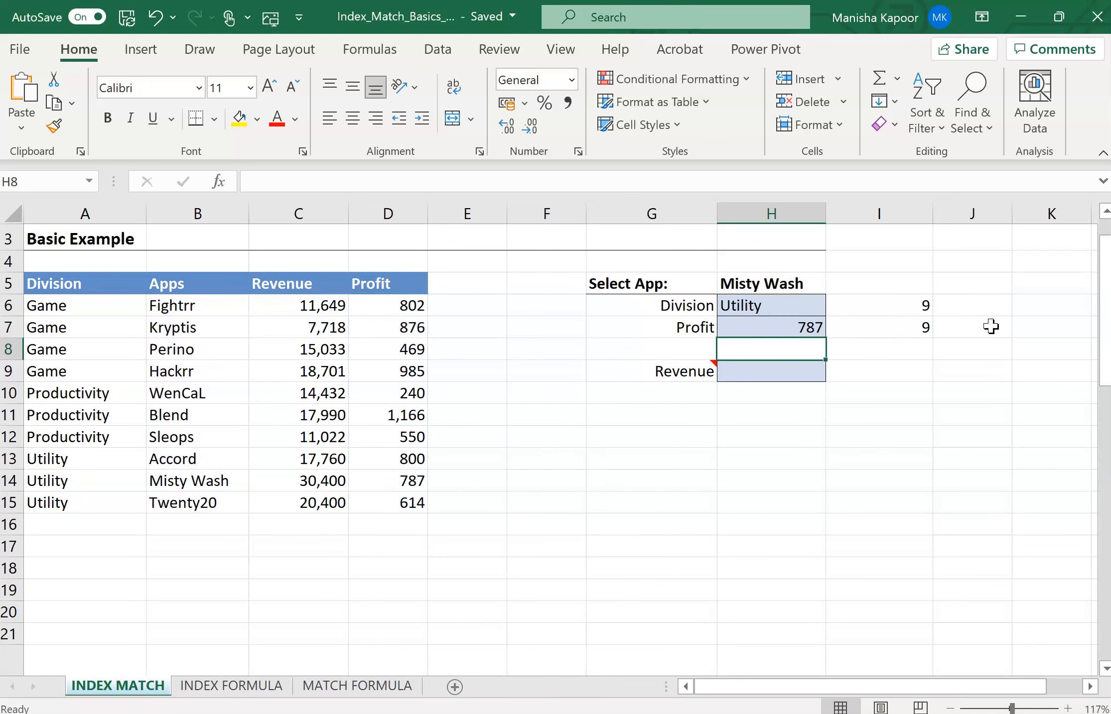
- Review the nested formulas in H7 and H6 against the MATCH formula in I6 and the lookup value in H5
{"action": "left_click", "coordinate": [786, 329]}
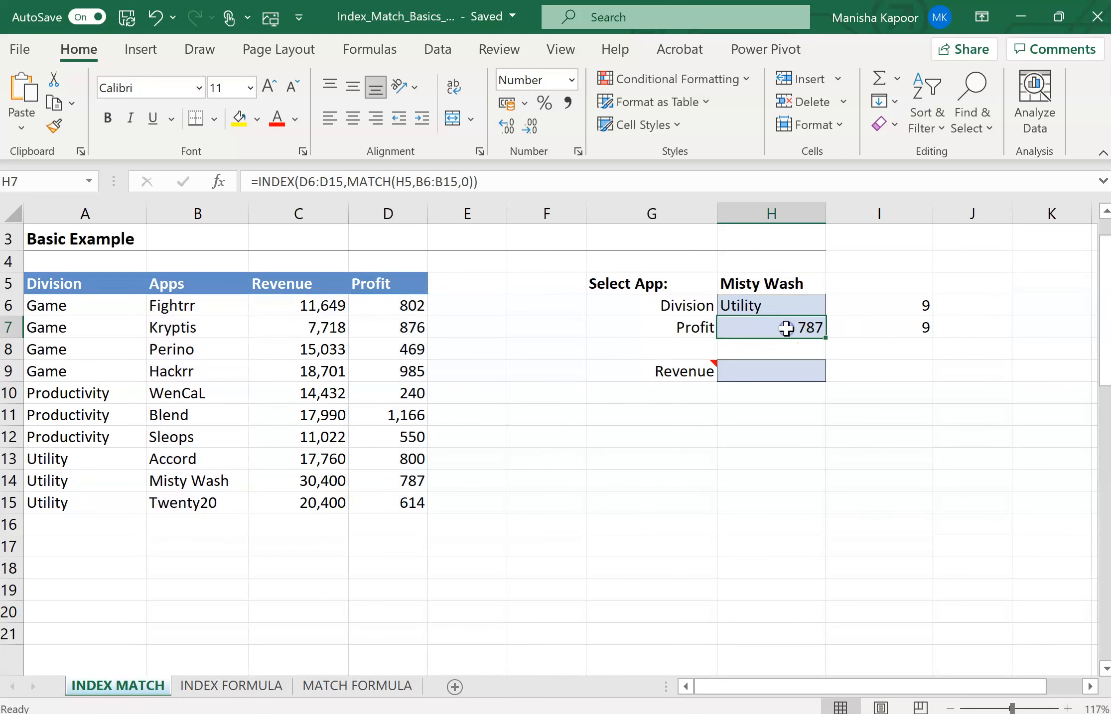
{"action": "left_click", "coordinate": [786, 308]}
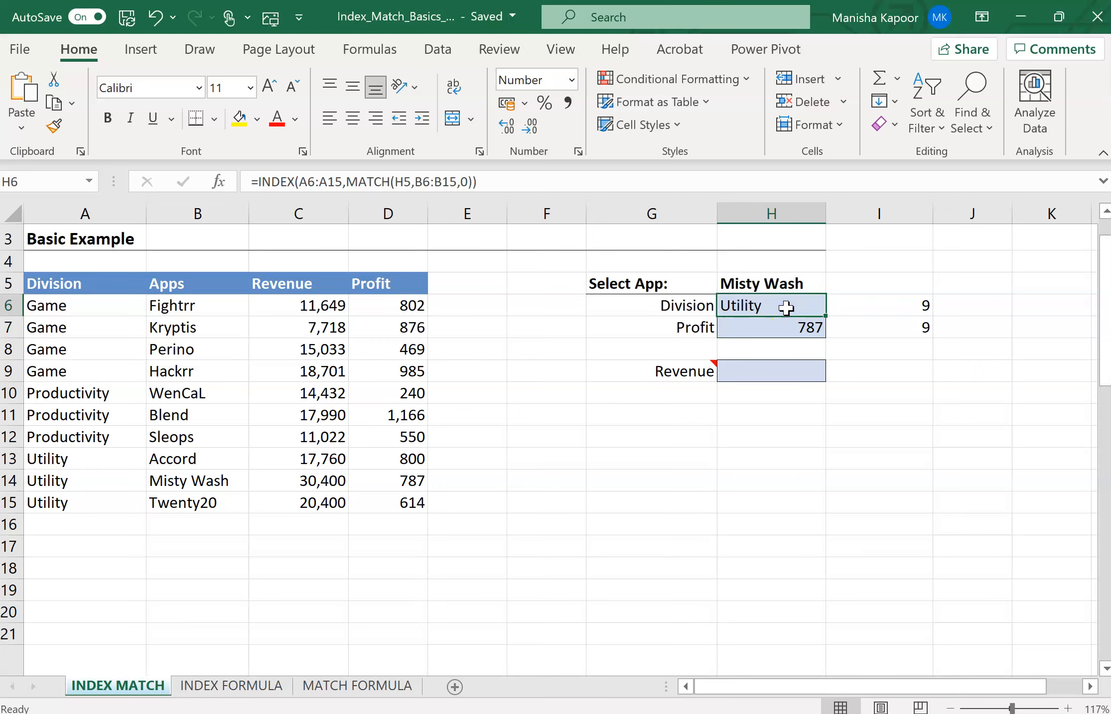
{"action": "left_click", "coordinate": [848, 306]}
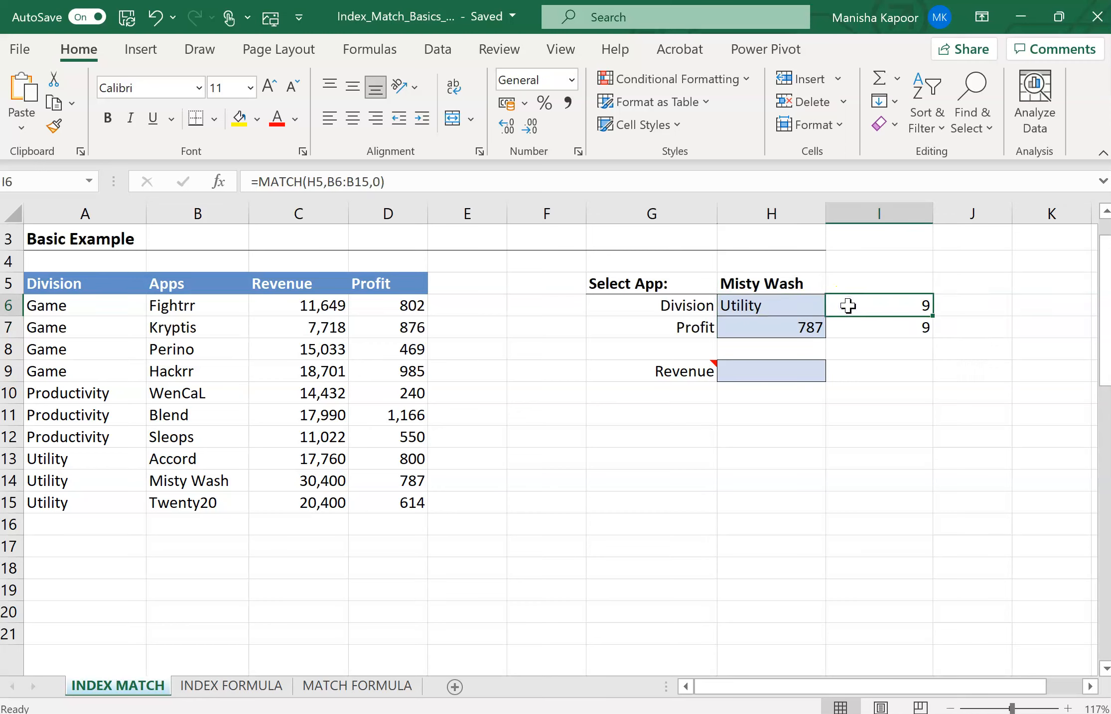
{"action": "left_click", "coordinate": [788, 306]}
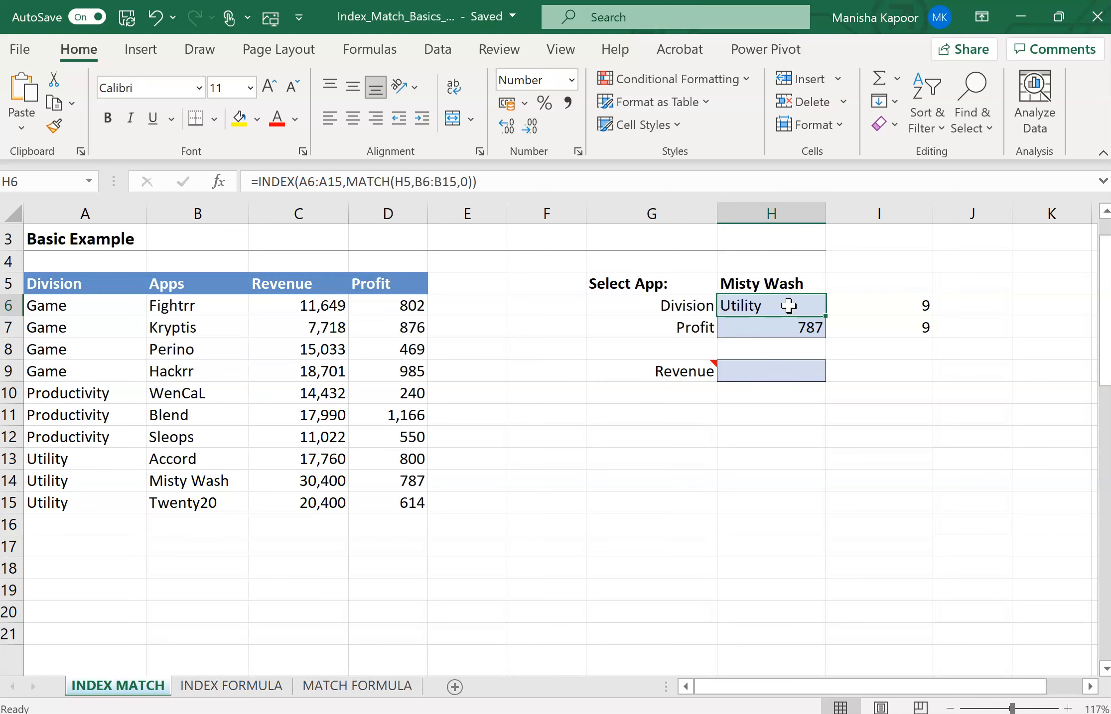
{"action": "left_click", "coordinate": [789, 283]}
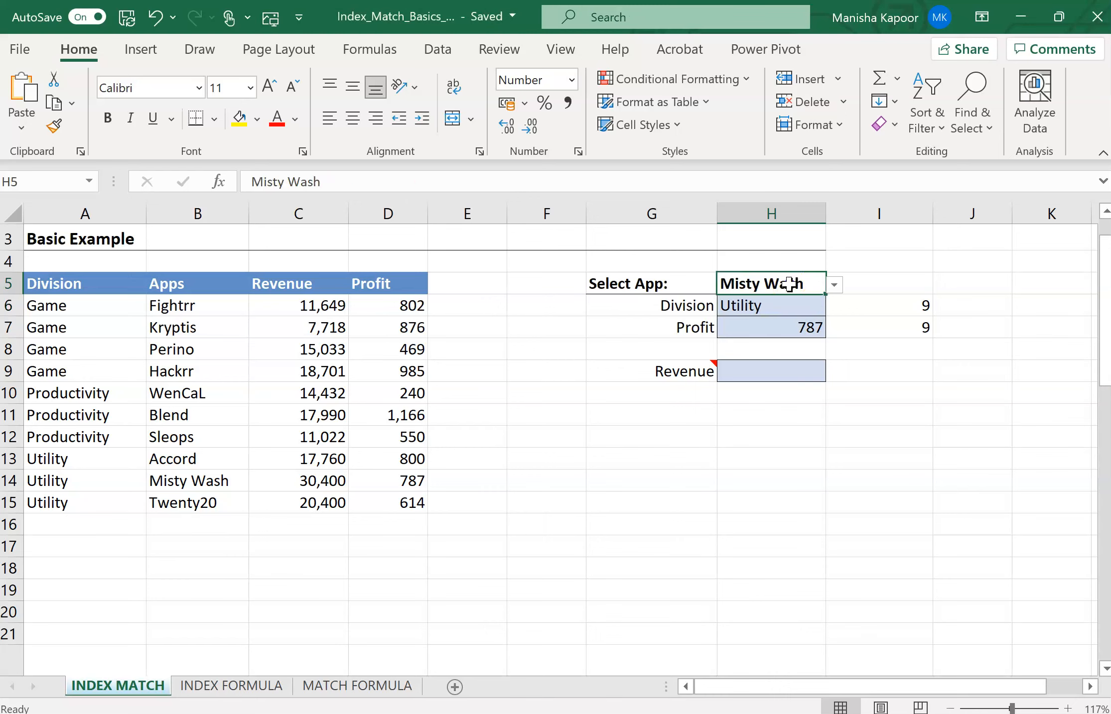
{"action": "left_click", "coordinate": [772, 308]}
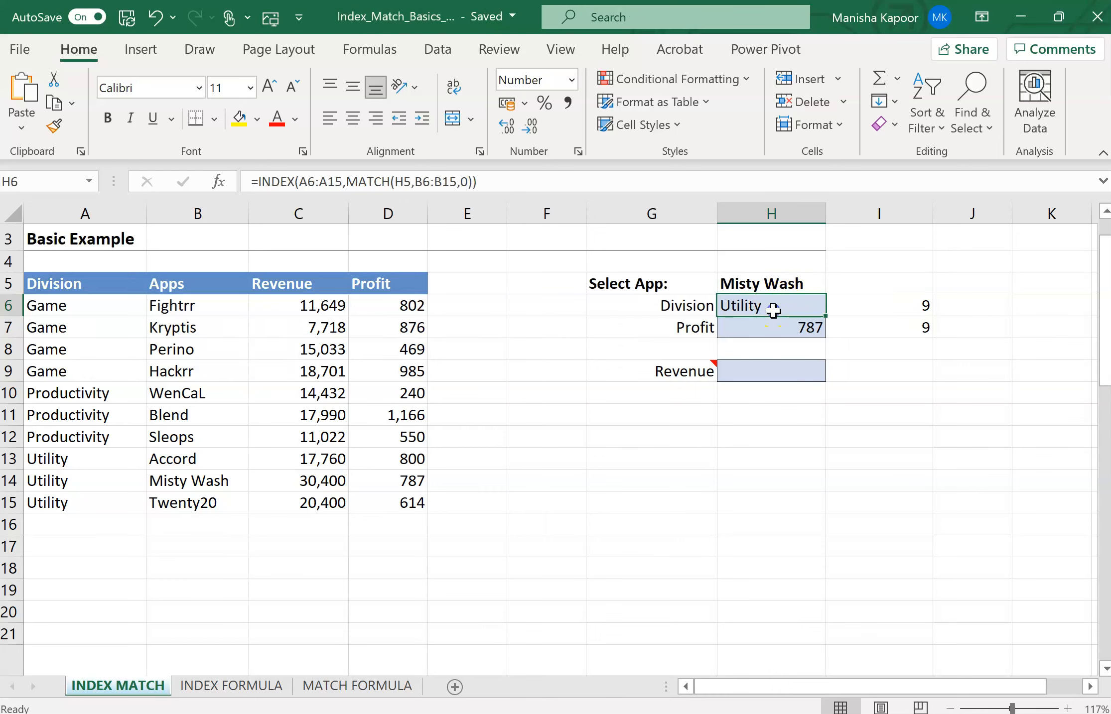
- Check the note and the KPI choices offered in cell G9
{"action": "left_click", "coordinate": [766, 370]}
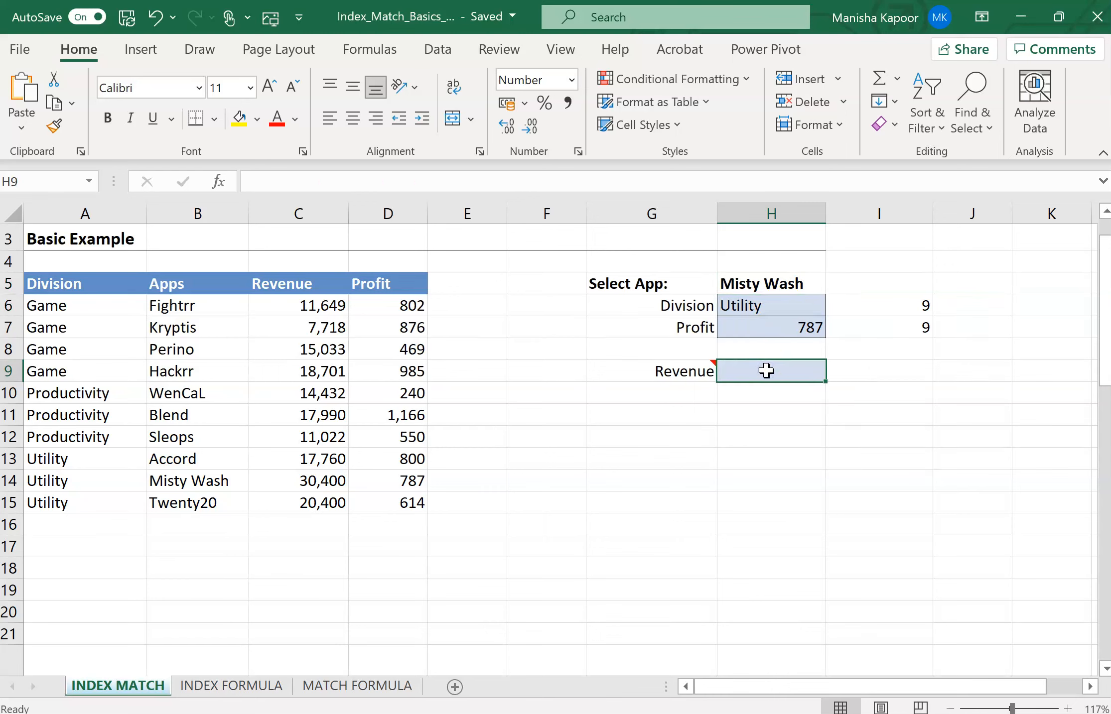
{"action": "left_click", "coordinate": [698, 371]}
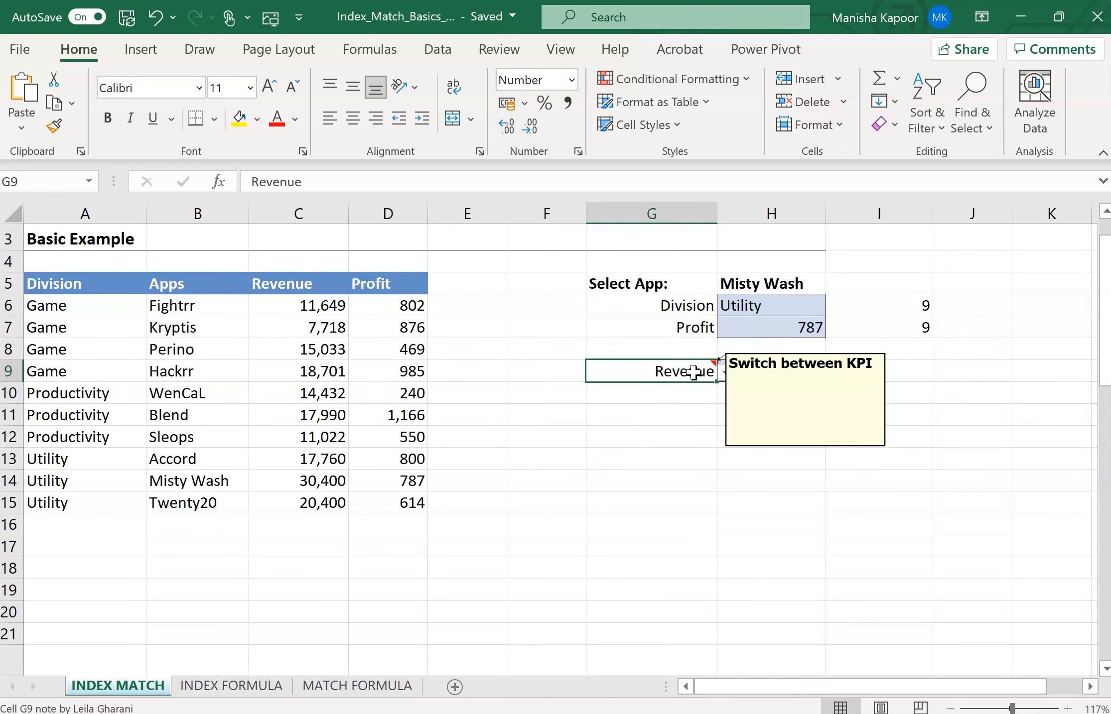
{"action": "left_click", "coordinate": [725, 373]}
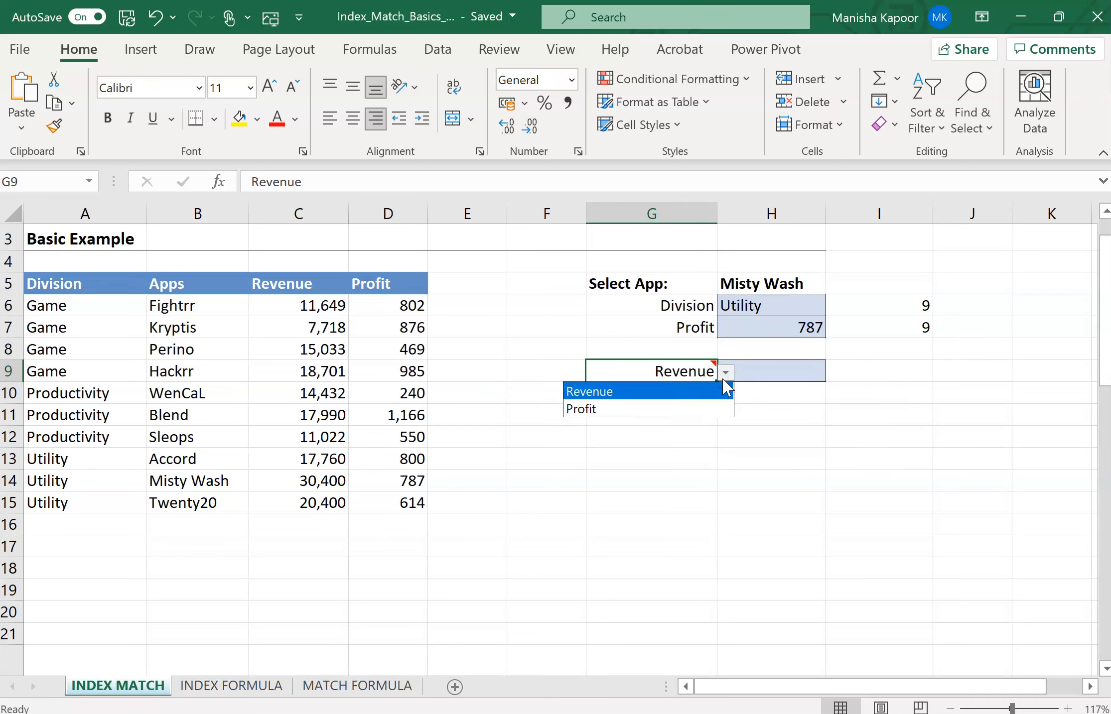
{"action": "left_click", "coordinate": [751, 367]}
{"action": "left_click", "coordinate": [755, 366]}
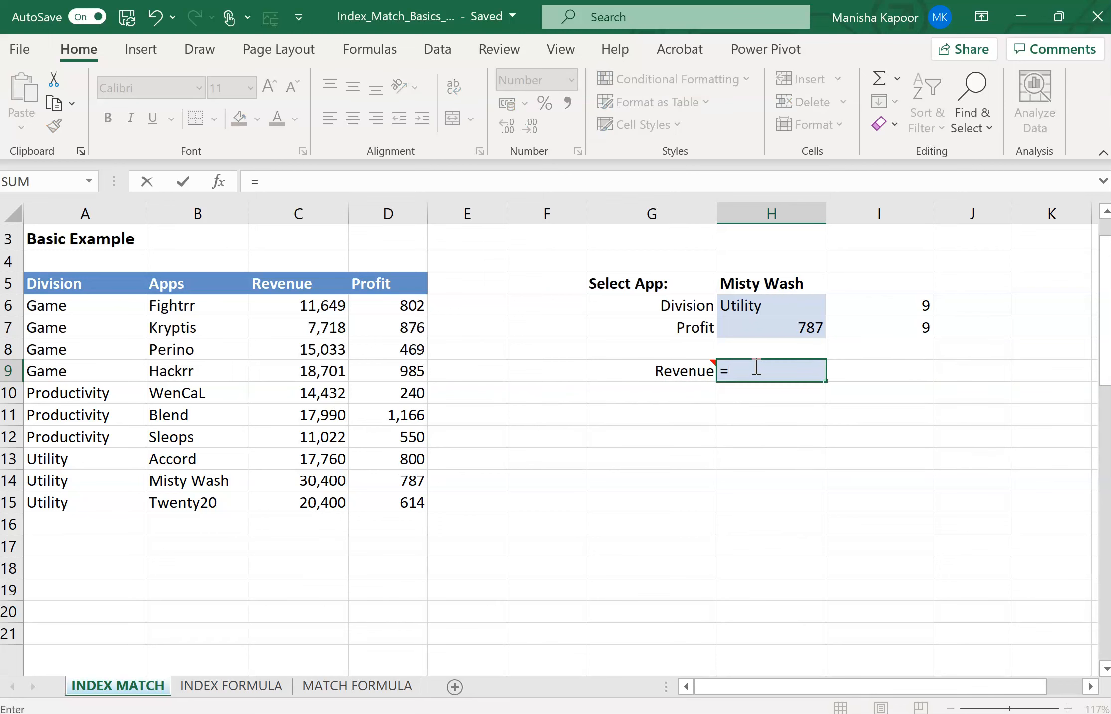
{"action": "key", "text": "BackSpace"}
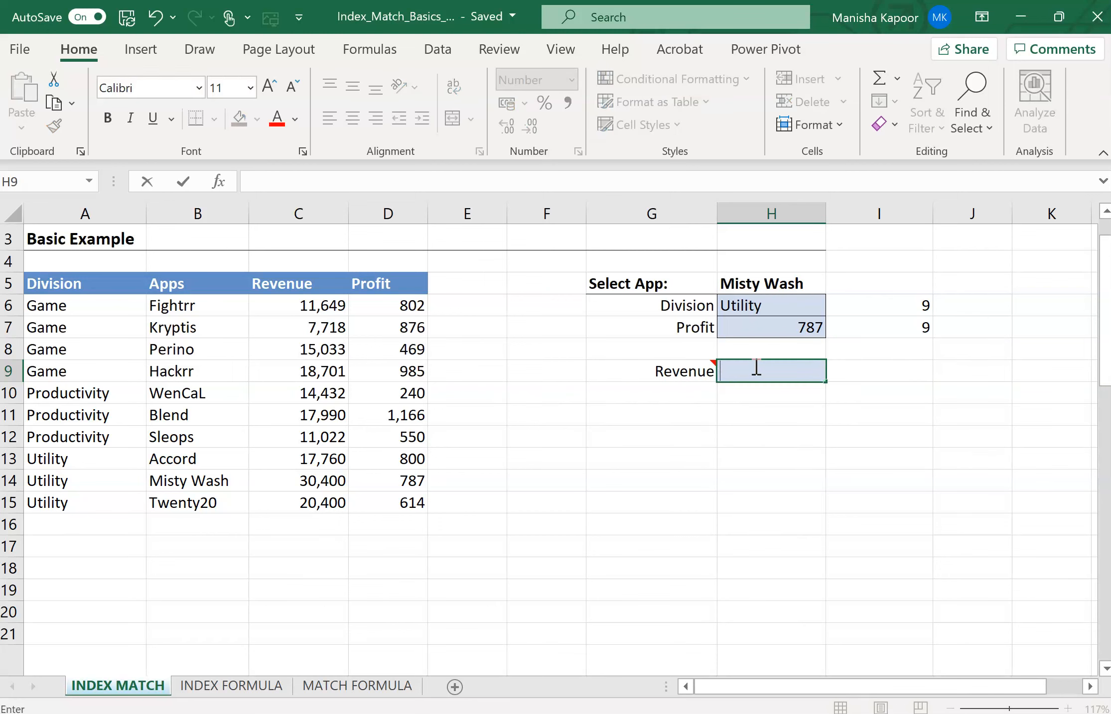
- Enter the formula =INDEX(C6:C15,9) in cell I9 to return the revenue from the ninth row
{"action": "left_click", "coordinate": [866, 377]}
{"action": "type", "text": "="}
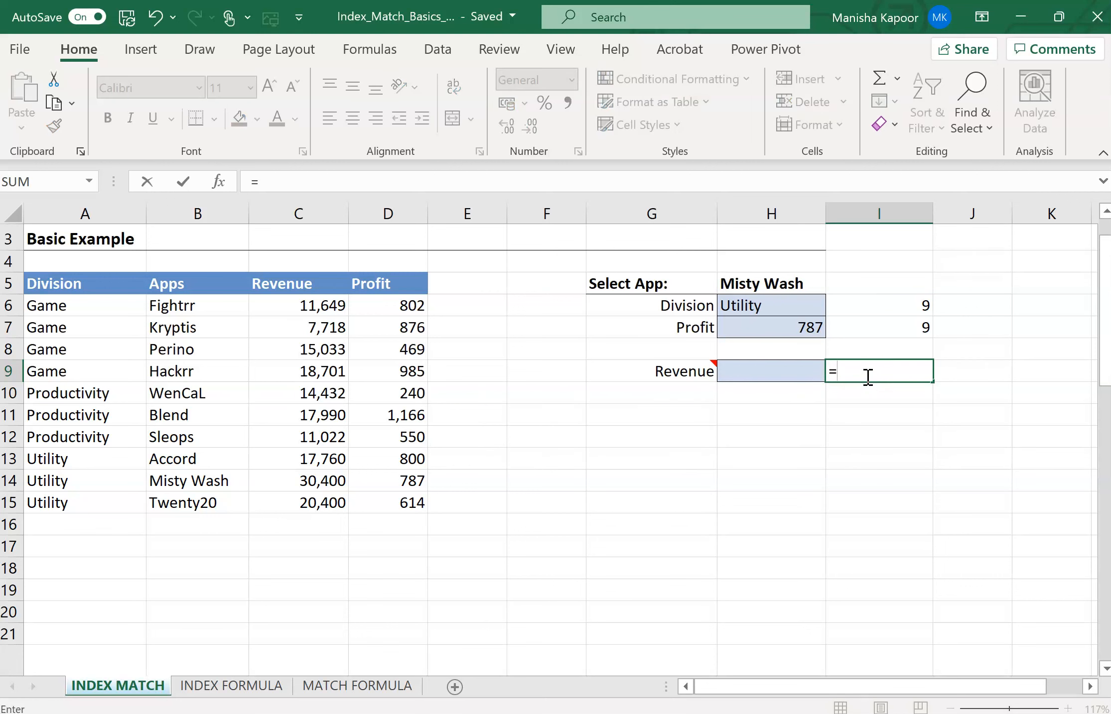
{"action": "type", "text": "INDEX"}
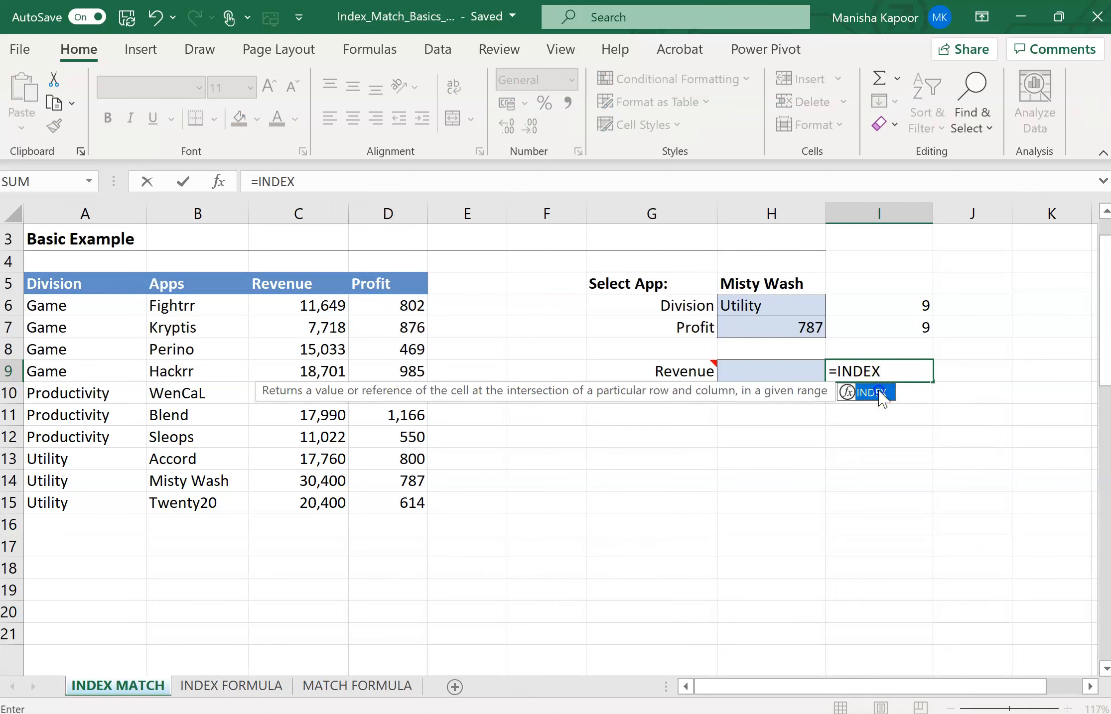
{"action": "double_click", "coordinate": [879, 393]}
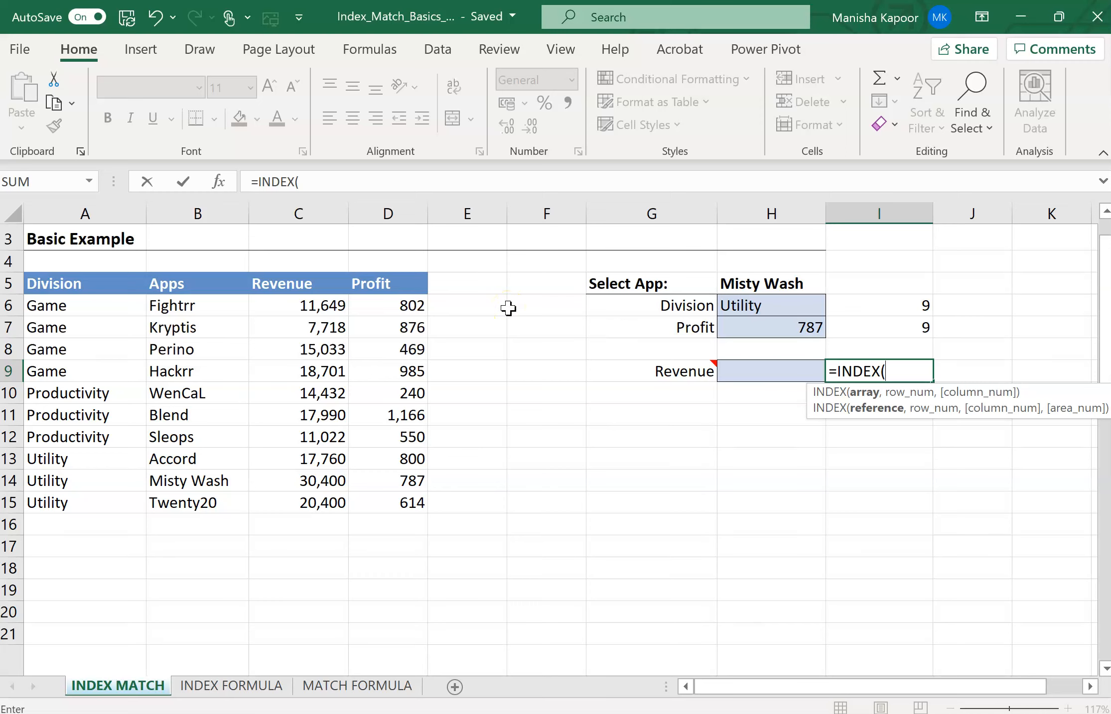
{"action": "left_click_drag", "start_coordinate": [318, 305], "coordinate": [302, 498]}
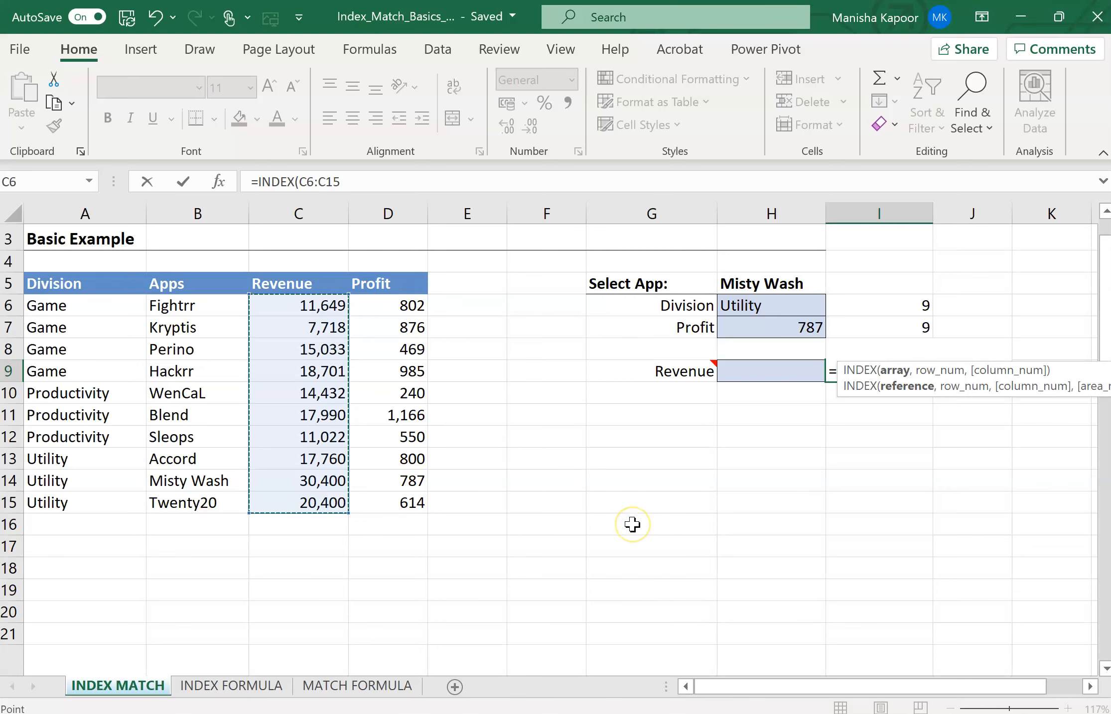
{"action": "type", "text": ","}
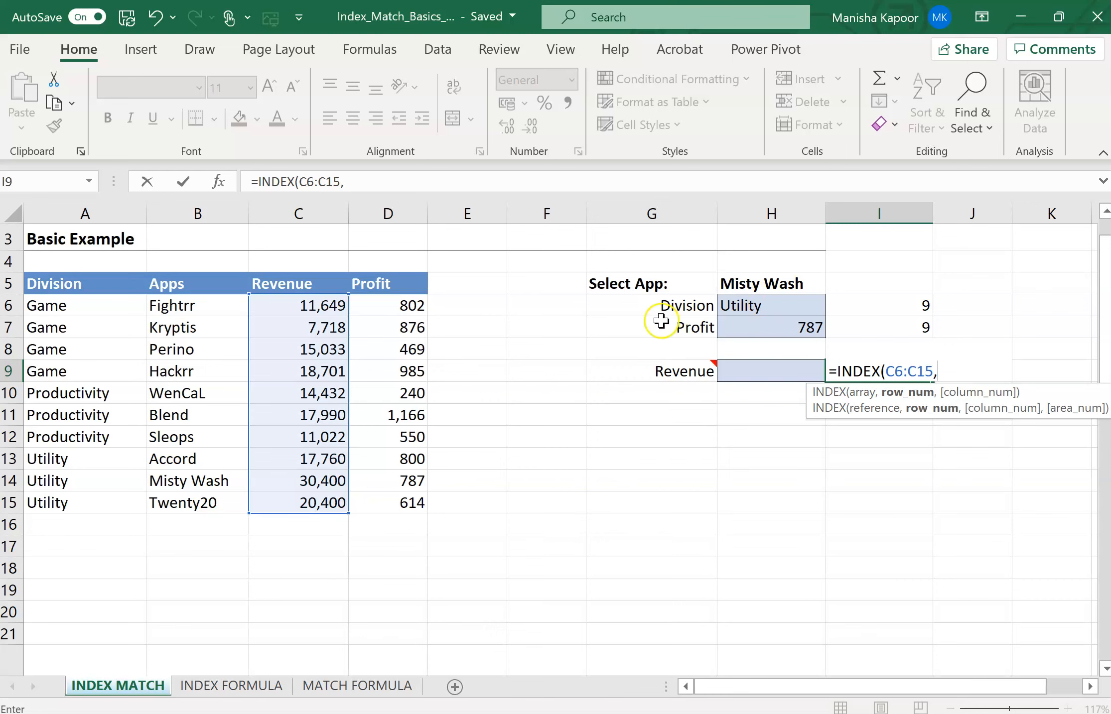
{"action": "type", "text": "9)"}
{"action": "key", "text": "Return"}
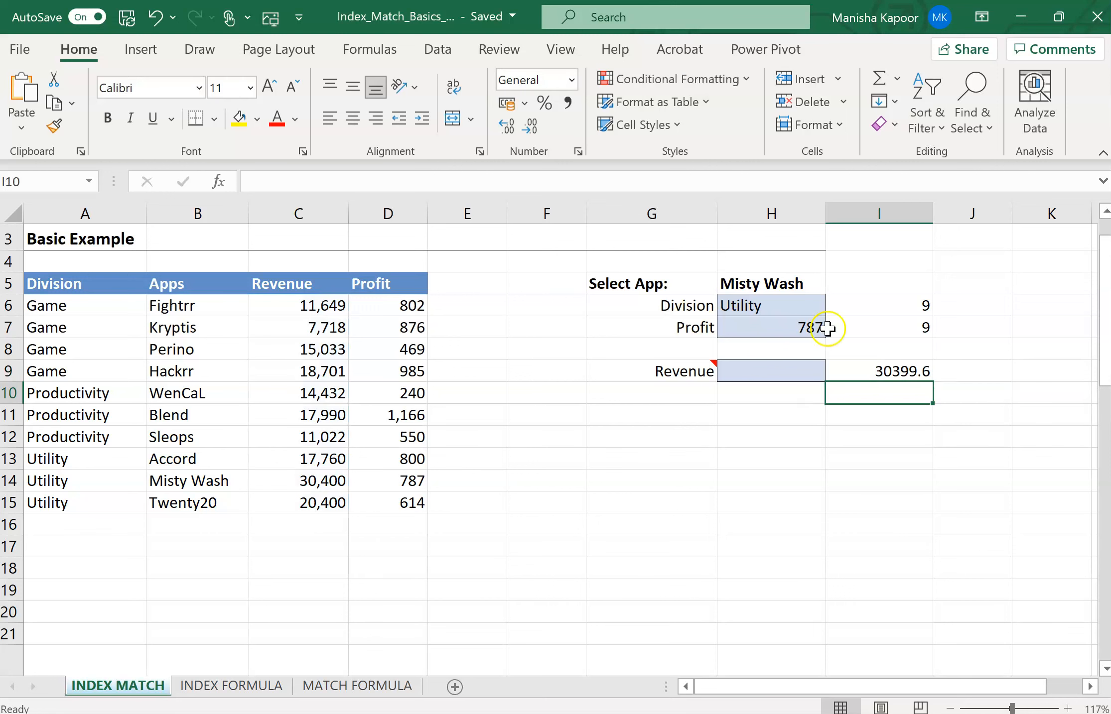
- Compare the I9 result with Misty Wash's revenue in C14 and format I9 to show no decimals
{"action": "left_click", "coordinate": [864, 375]}
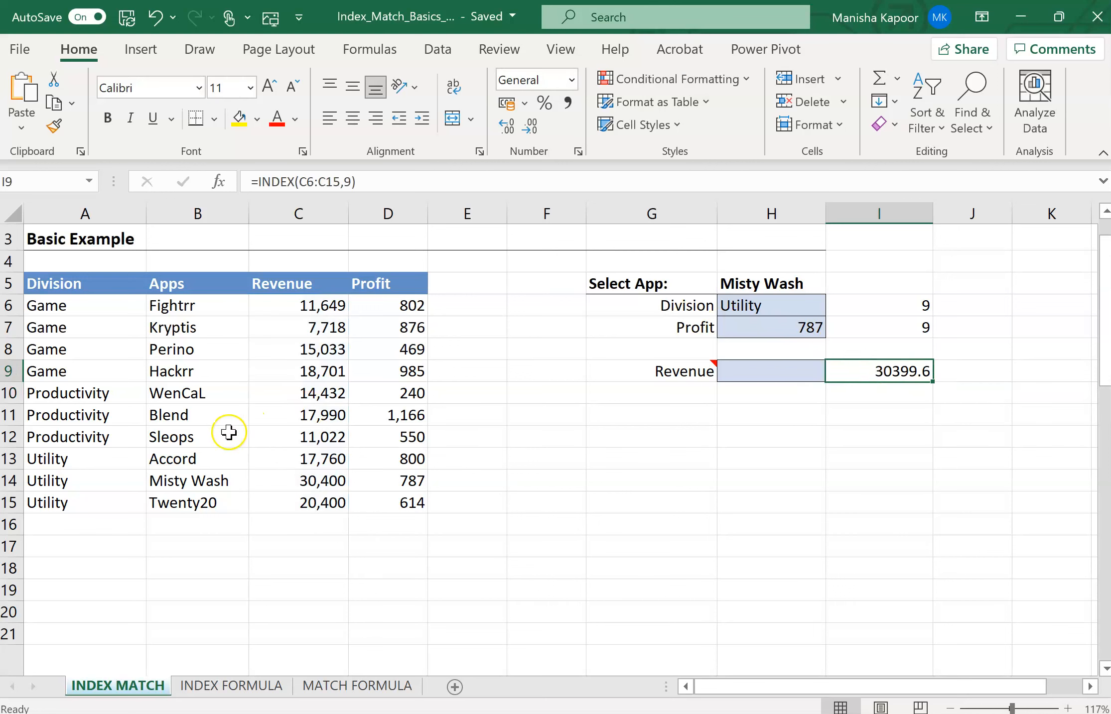
{"action": "left_click", "coordinate": [296, 481]}
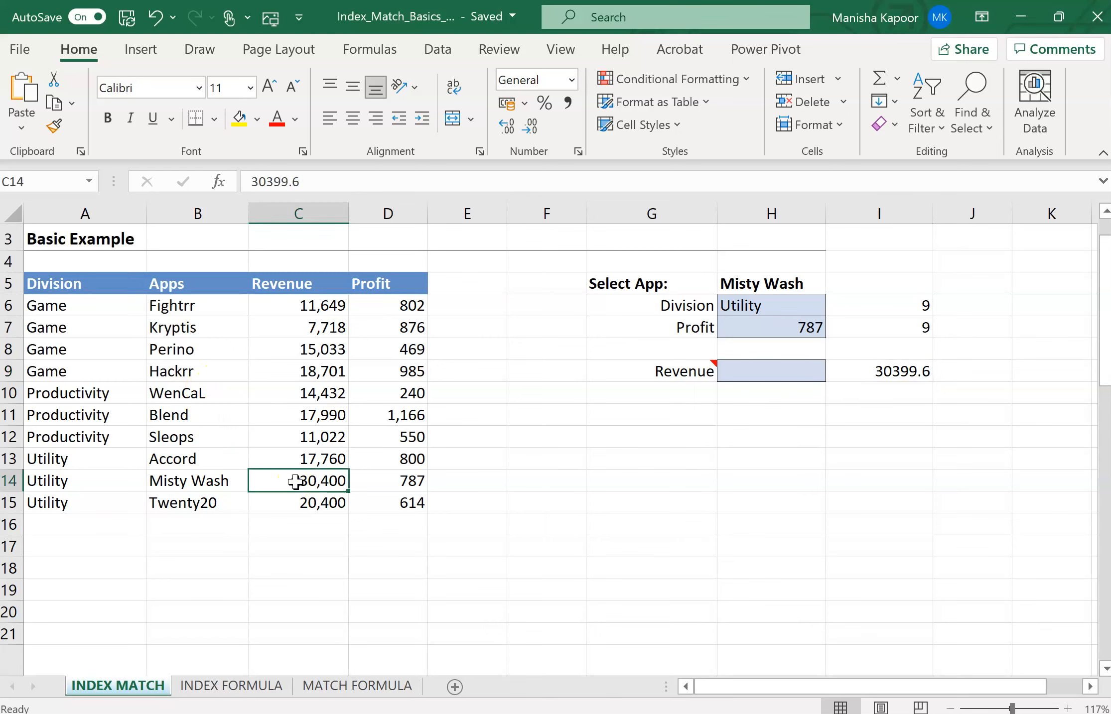
{"action": "left_click", "coordinate": [881, 374]}
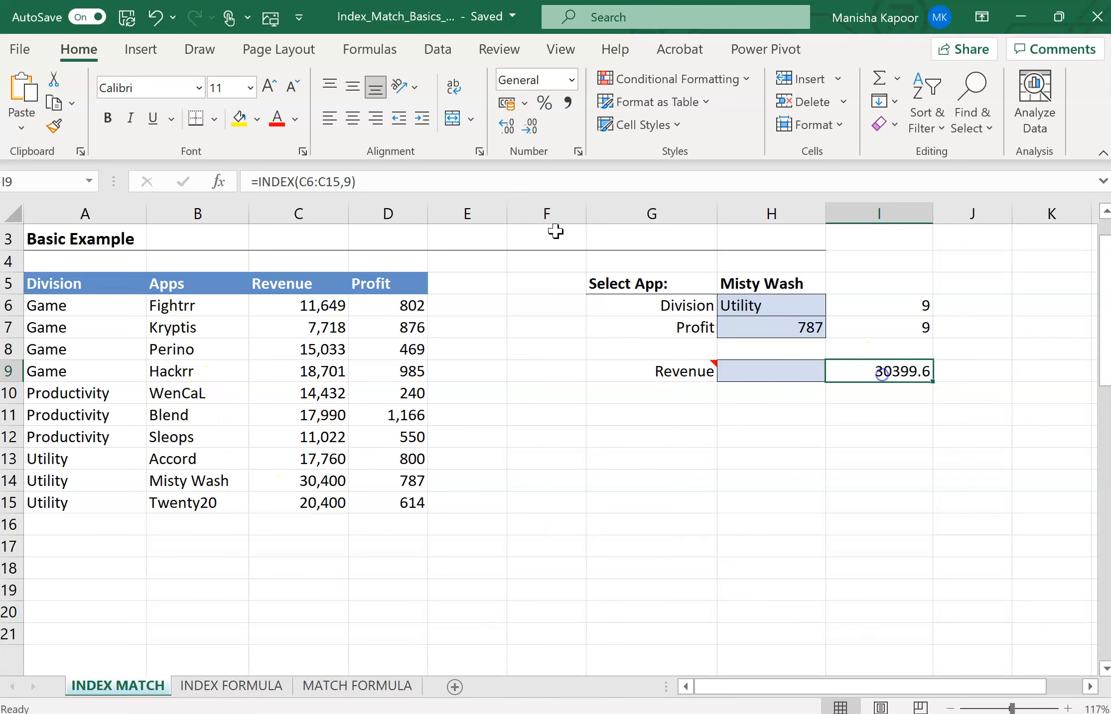
{"action": "left_click", "coordinate": [531, 127]}
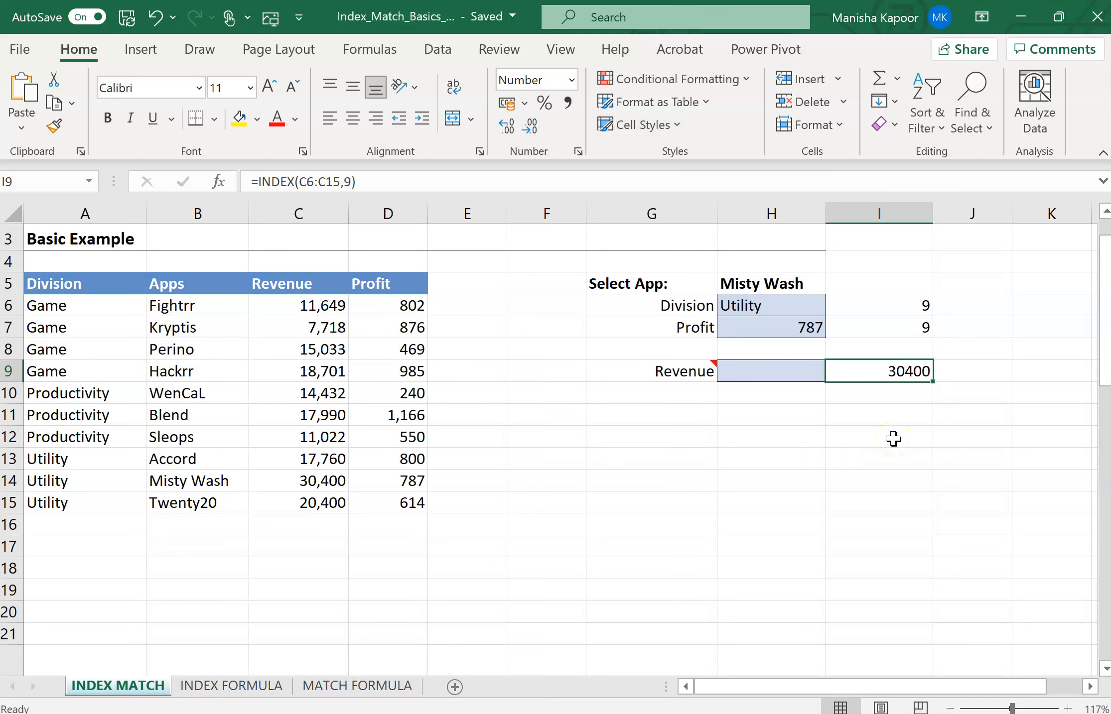
- Replace the fixed row number in I9's INDEX formula with MATCH(H5,B6:B15,0), giving =INDEX(C6:C15,MATCH(H5,B6:B15,0))
{"action": "double_click", "coordinate": [898, 368]}
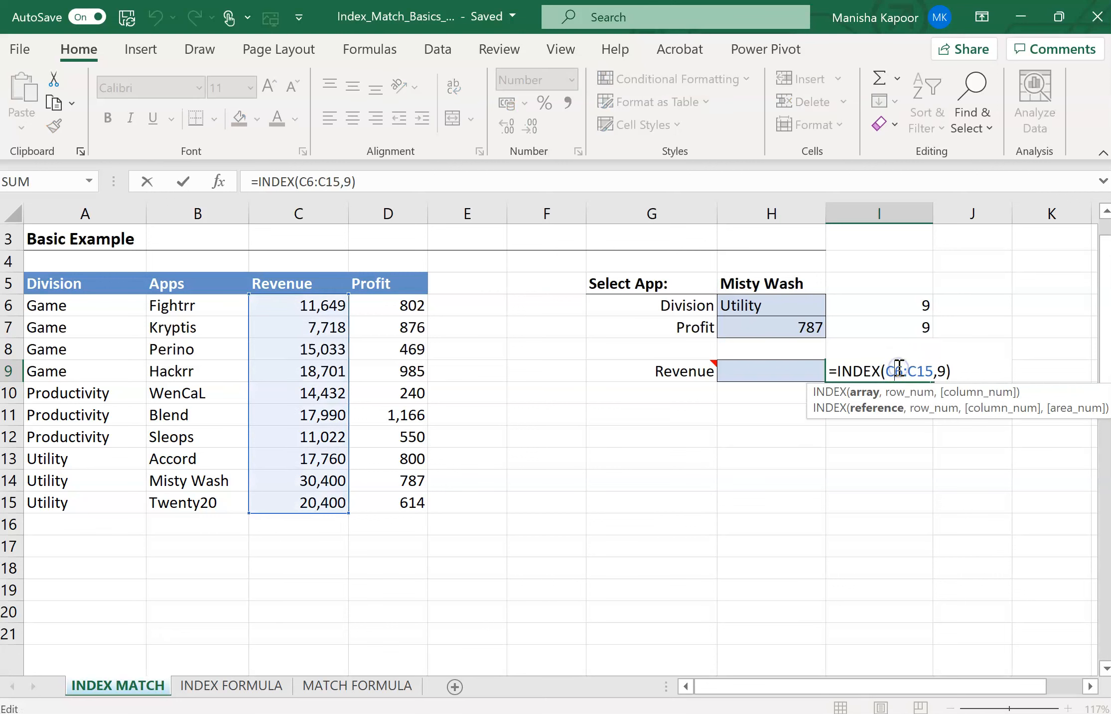
{"action": "left_click", "coordinate": [945, 372]}
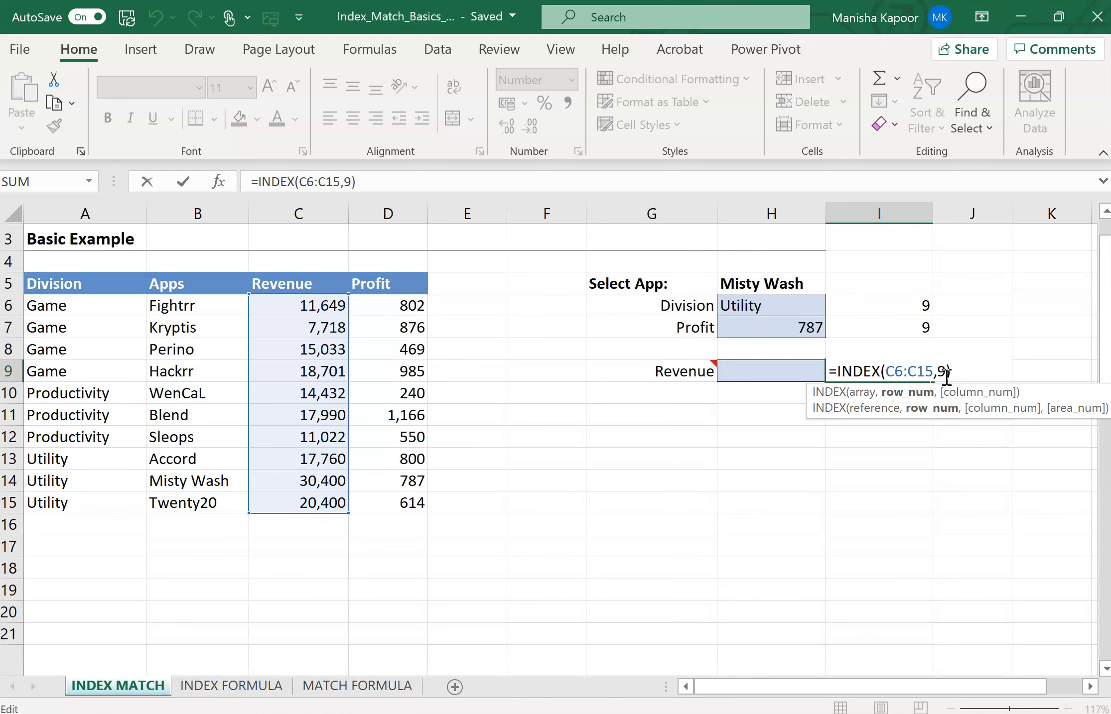
{"action": "key", "text": "BackSpace"}
{"action": "type", "text": "MATCH"}
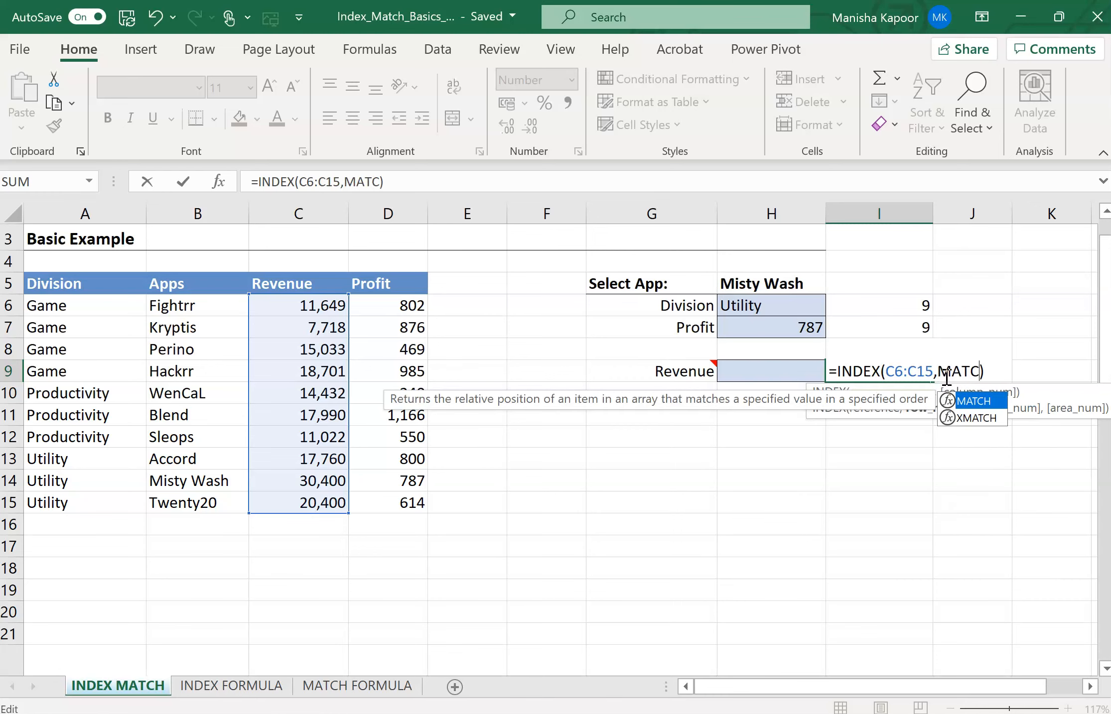
{"action": "type", "text": "("}
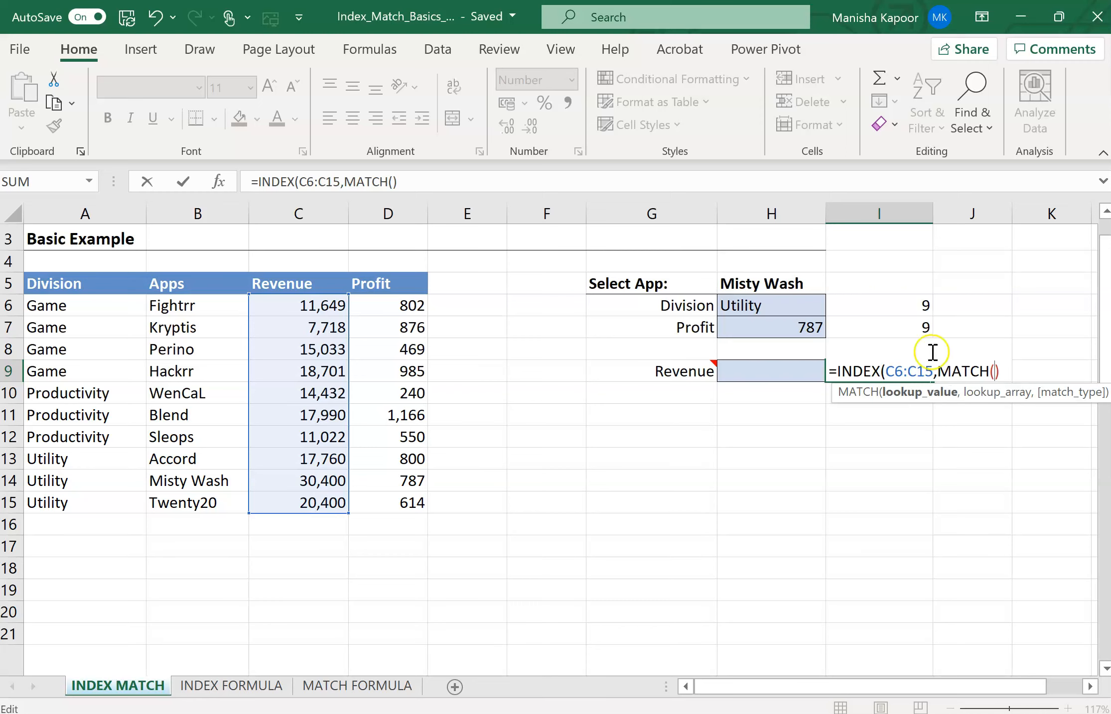
{"action": "left_click", "coordinate": [806, 283]}
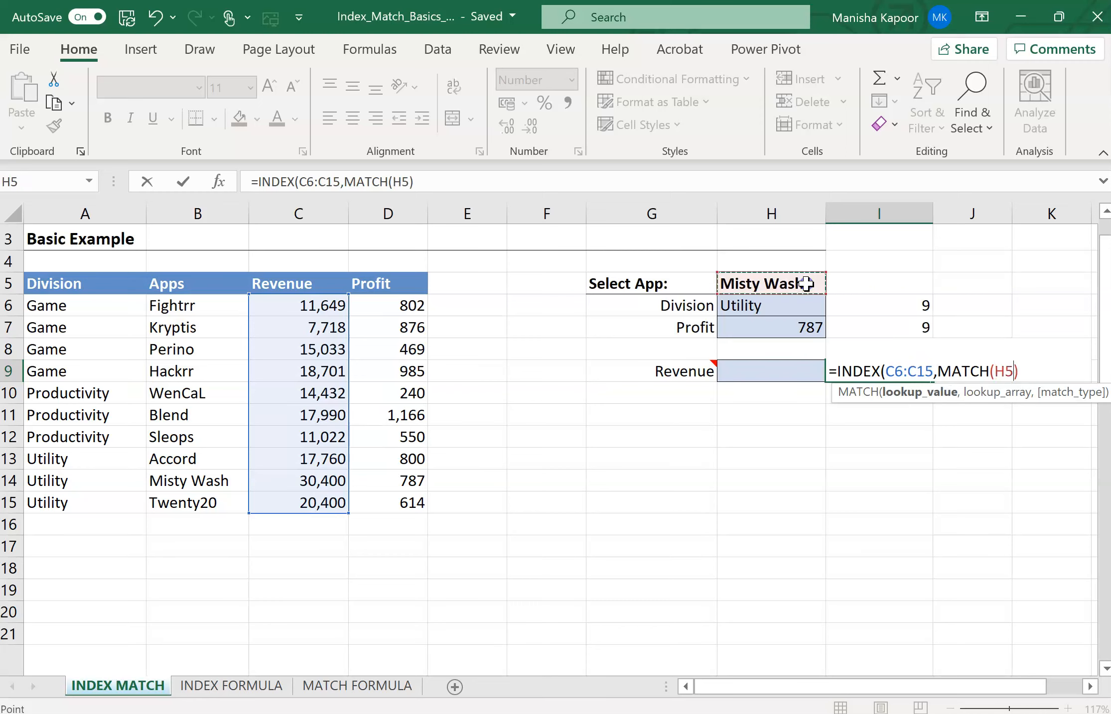
{"action": "type", "text": ","}
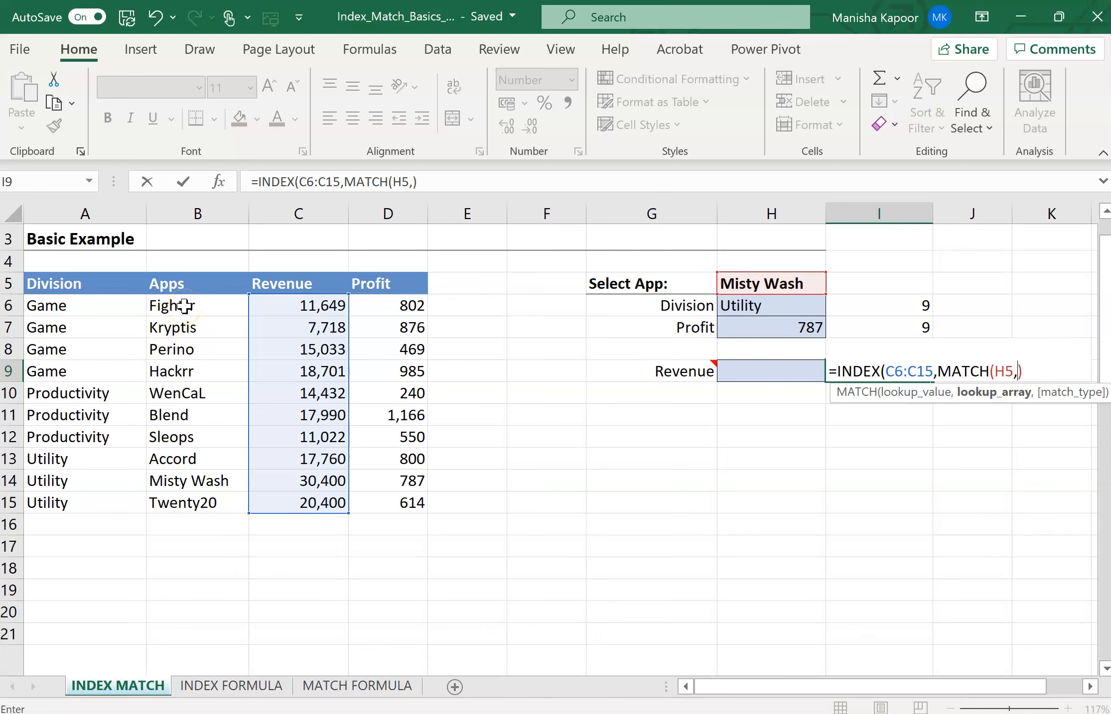
{"action": "left_click_drag", "start_coordinate": [185, 306], "coordinate": [181, 503]}
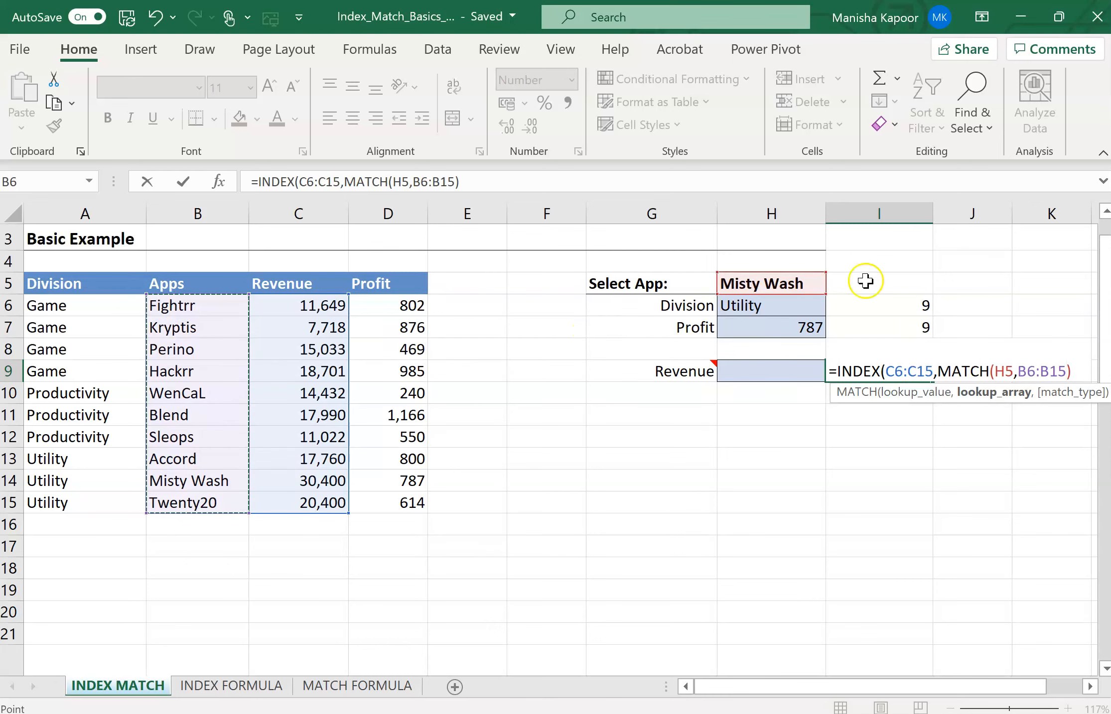
{"action": "type", "text": ","}
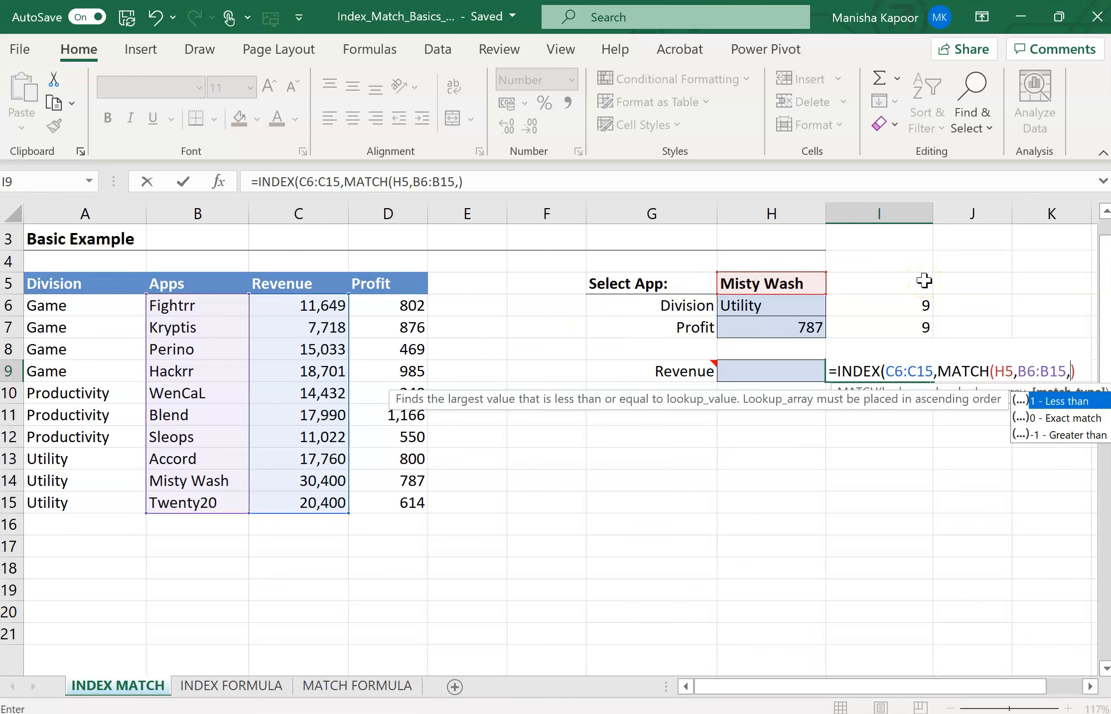
{"action": "double_click", "coordinate": [1071, 418]}
{"action": "left_click", "coordinate": [1089, 373]}
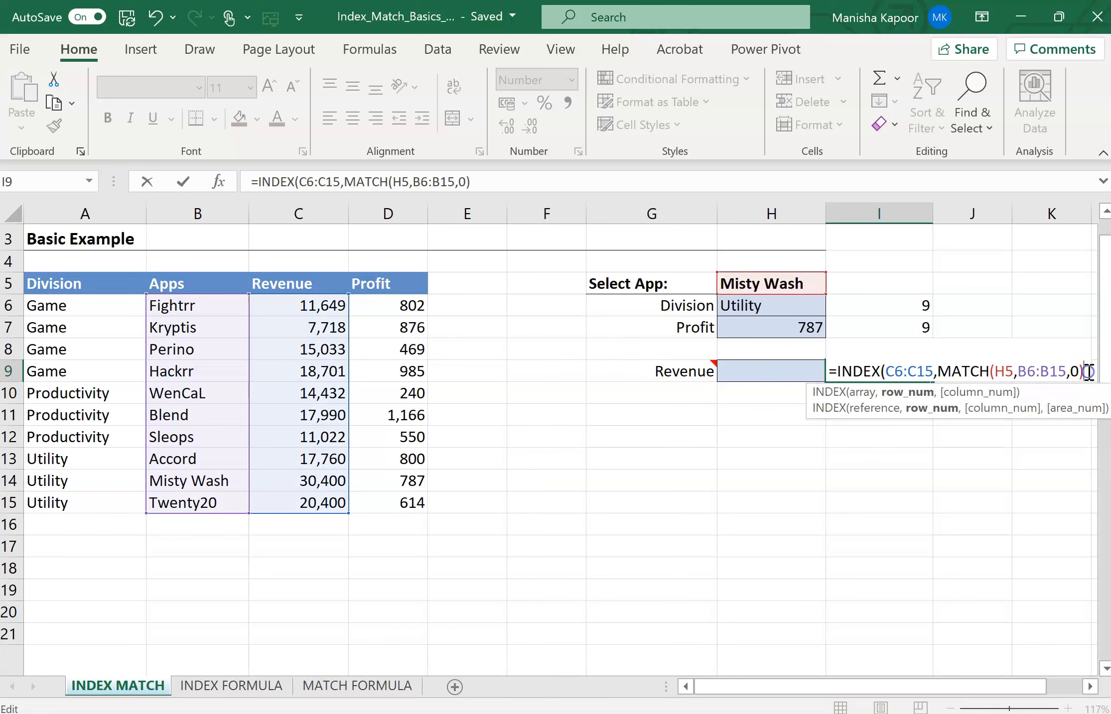
{"action": "type", "text": ")"}
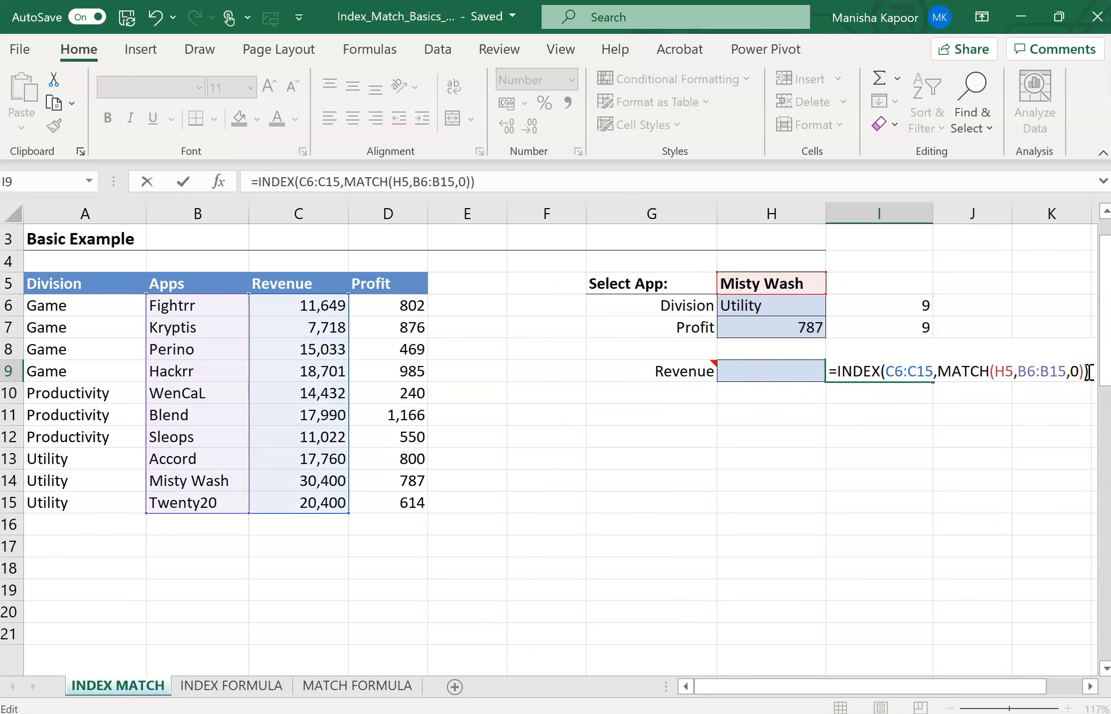
{"action": "key", "text": "Return"}
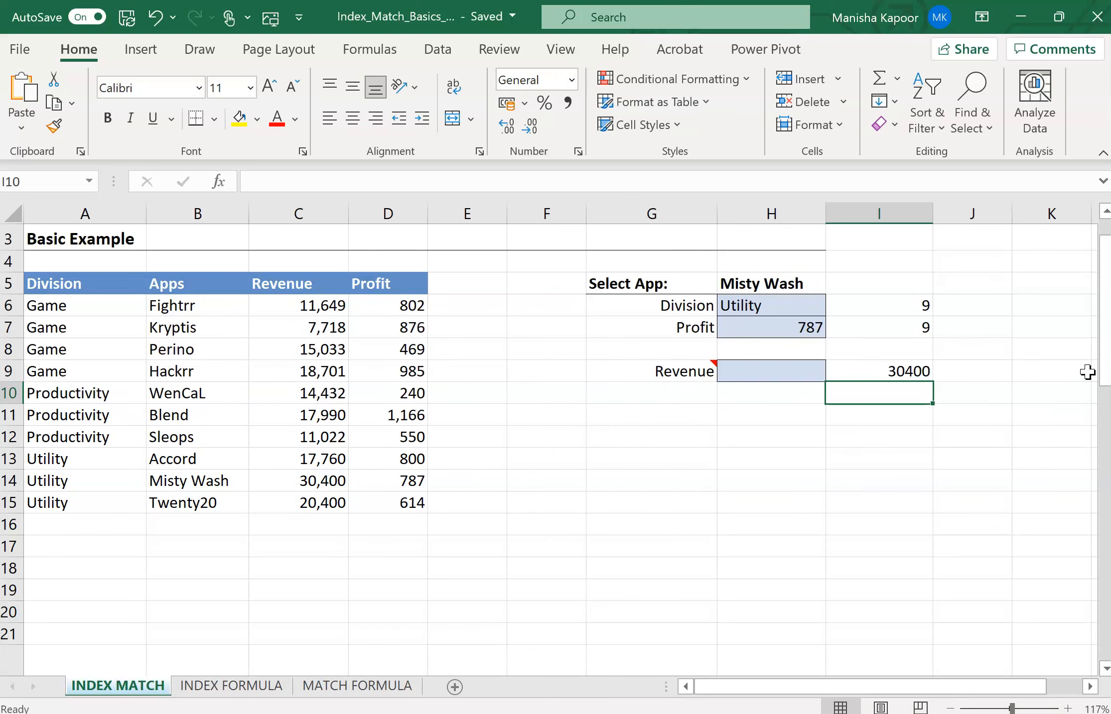
{"action": "left_click", "coordinate": [887, 370]}
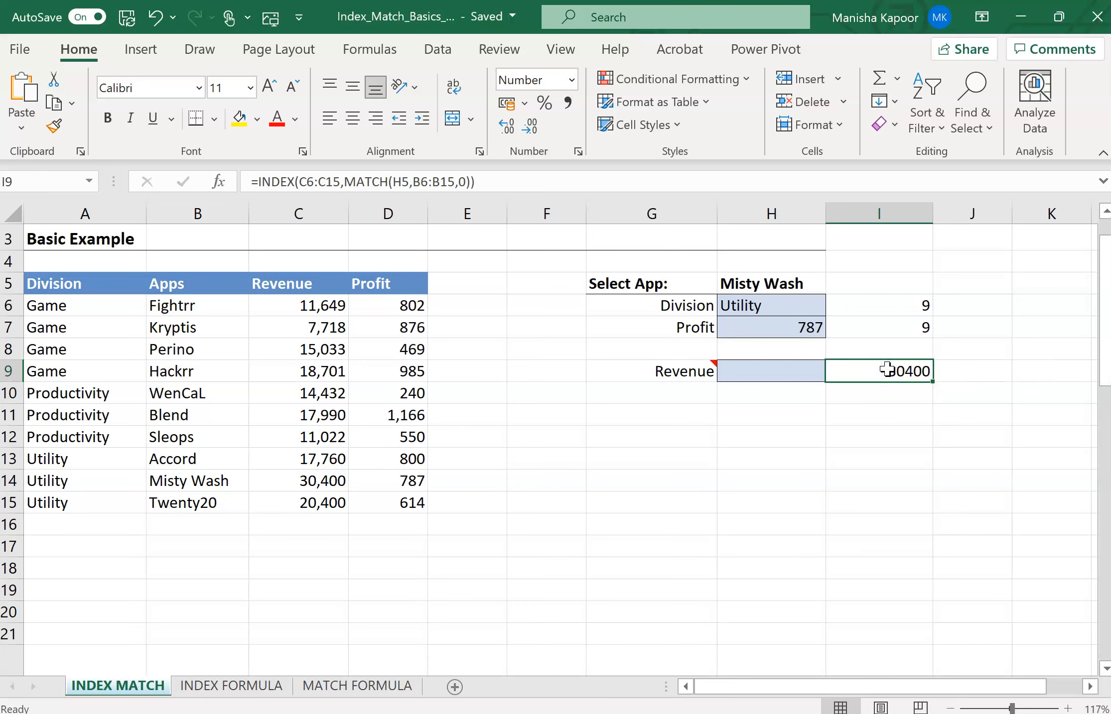
- Try the KPI choices in cell G9 by switching it to Profit and back to Revenue
{"action": "left_click", "coordinate": [682, 367]}
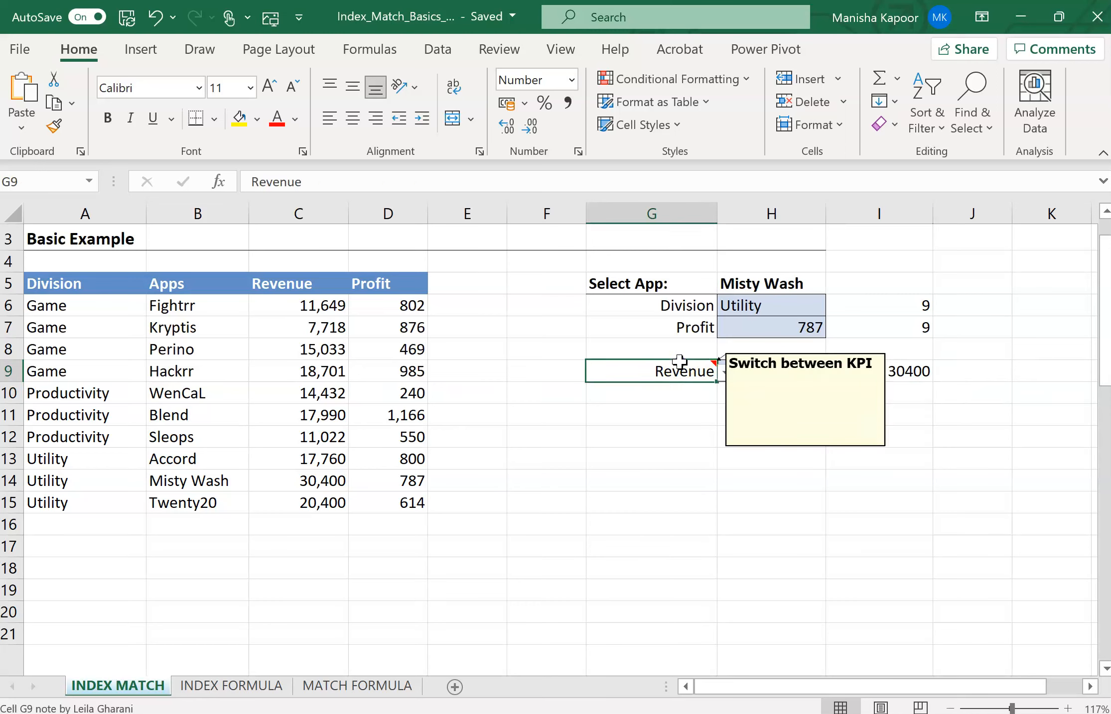
{"action": "left_click", "coordinate": [724, 376]}
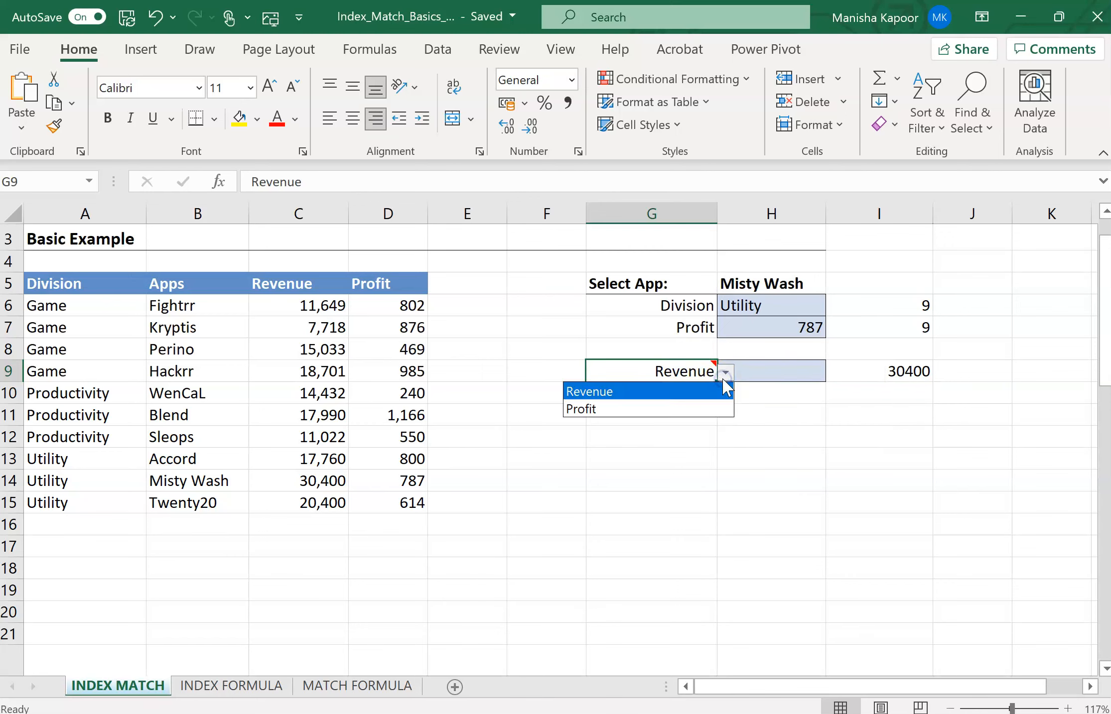
{"action": "left_click", "coordinate": [645, 393]}
{"action": "left_click", "coordinate": [726, 381]}
{"action": "left_click", "coordinate": [656, 409]}
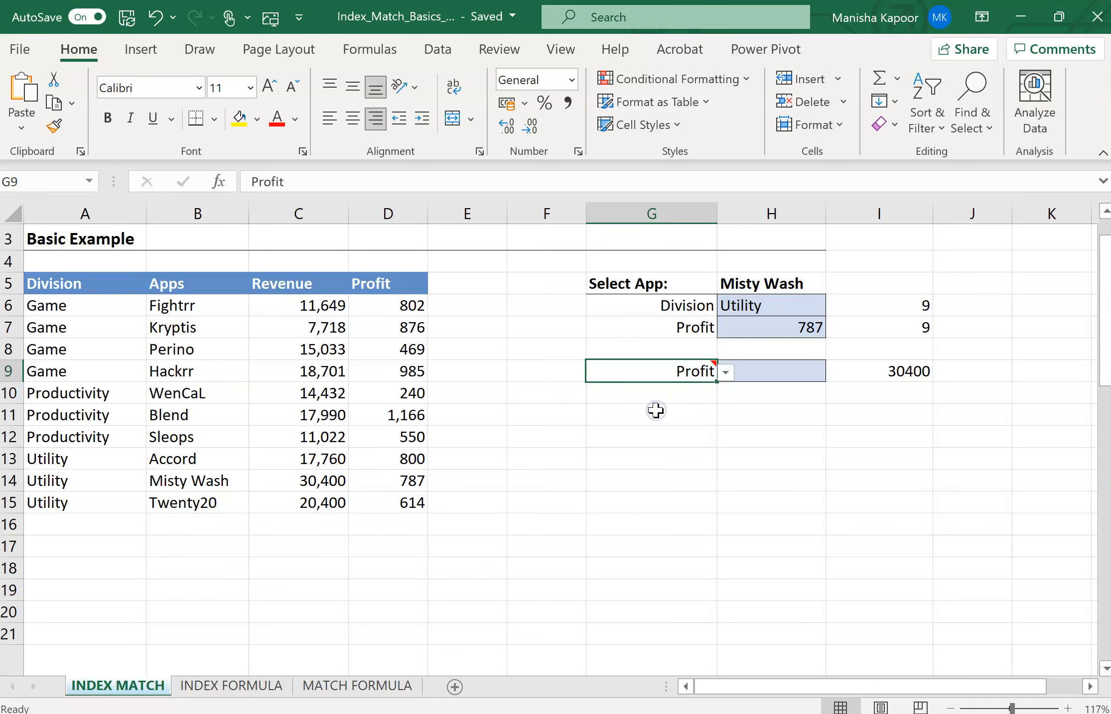
{"action": "left_click", "coordinate": [725, 372]}
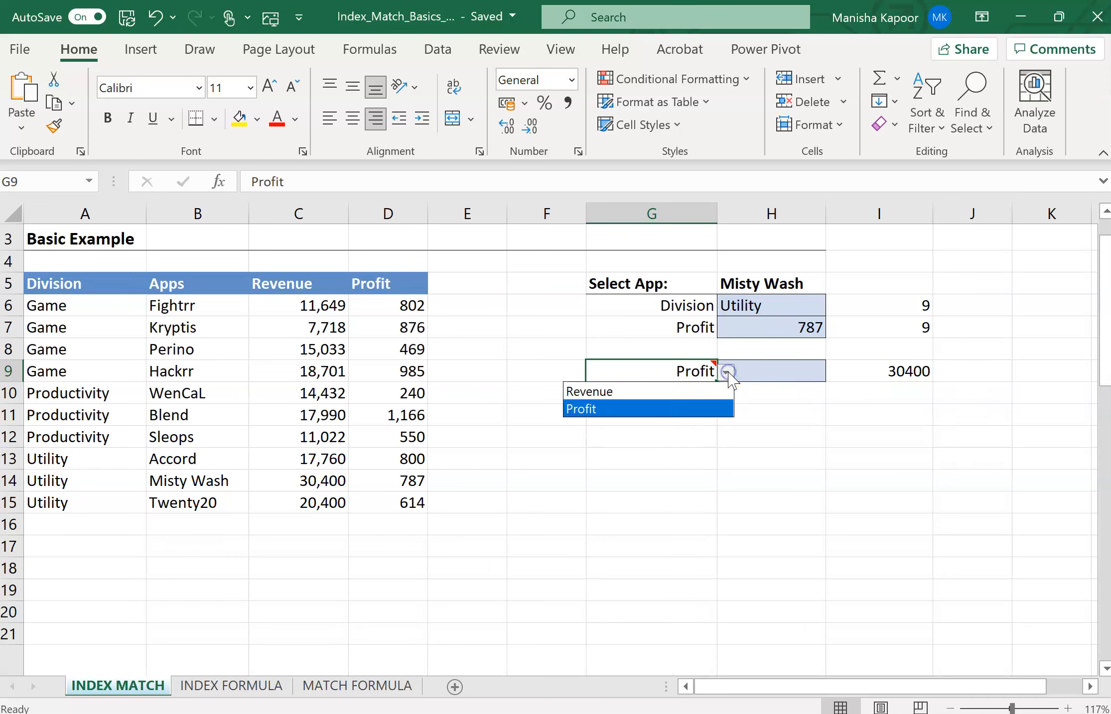
{"action": "left_click", "coordinate": [703, 385]}
{"action": "left_click", "coordinate": [762, 371]}
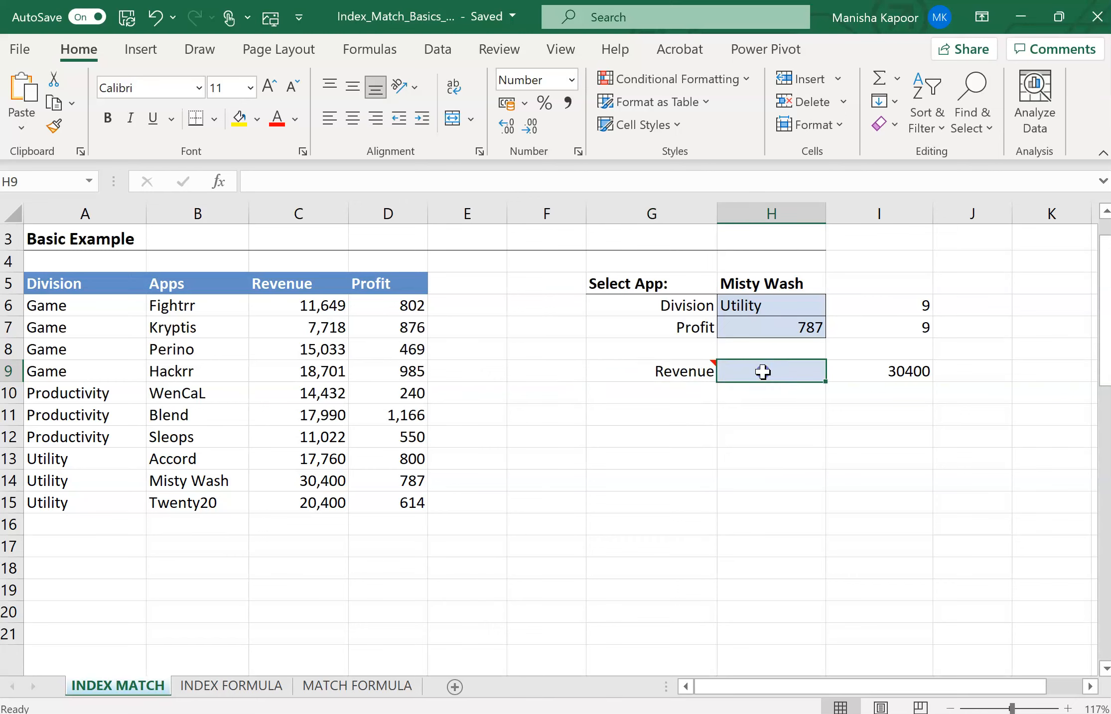
{"action": "left_click", "coordinate": [684, 372]}
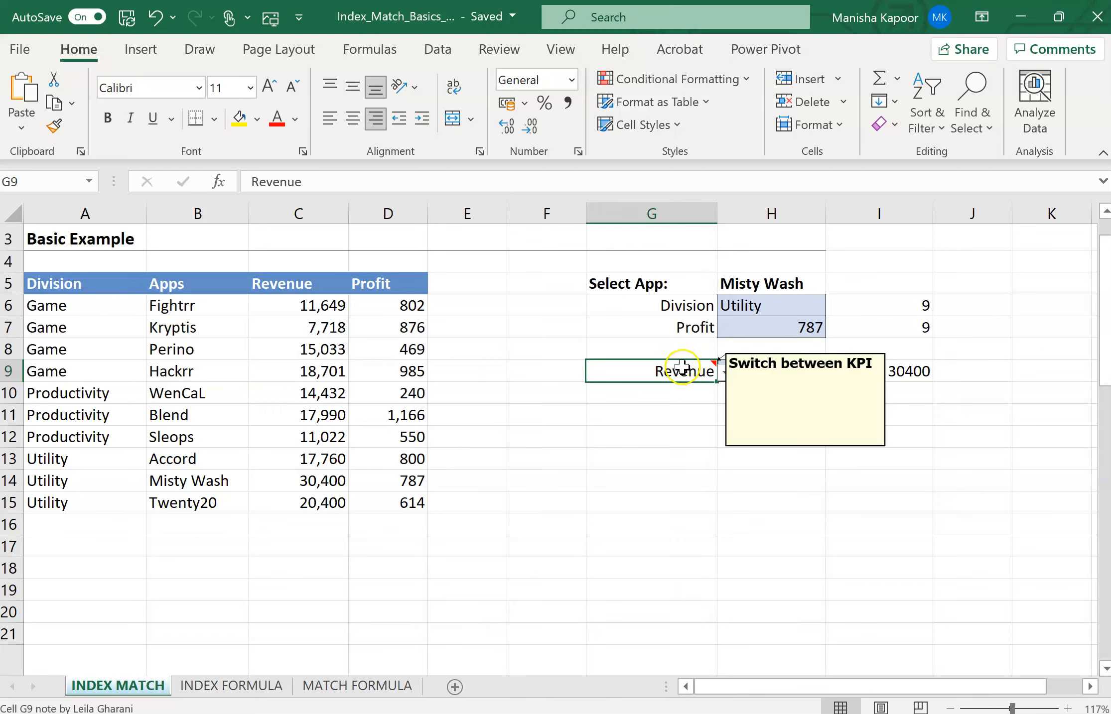
{"action": "left_click", "coordinate": [737, 525]}
- Begin an INDEX formula in H9 with the revenue and profit range C6:D15 as its array
{"action": "left_click", "coordinate": [747, 368]}
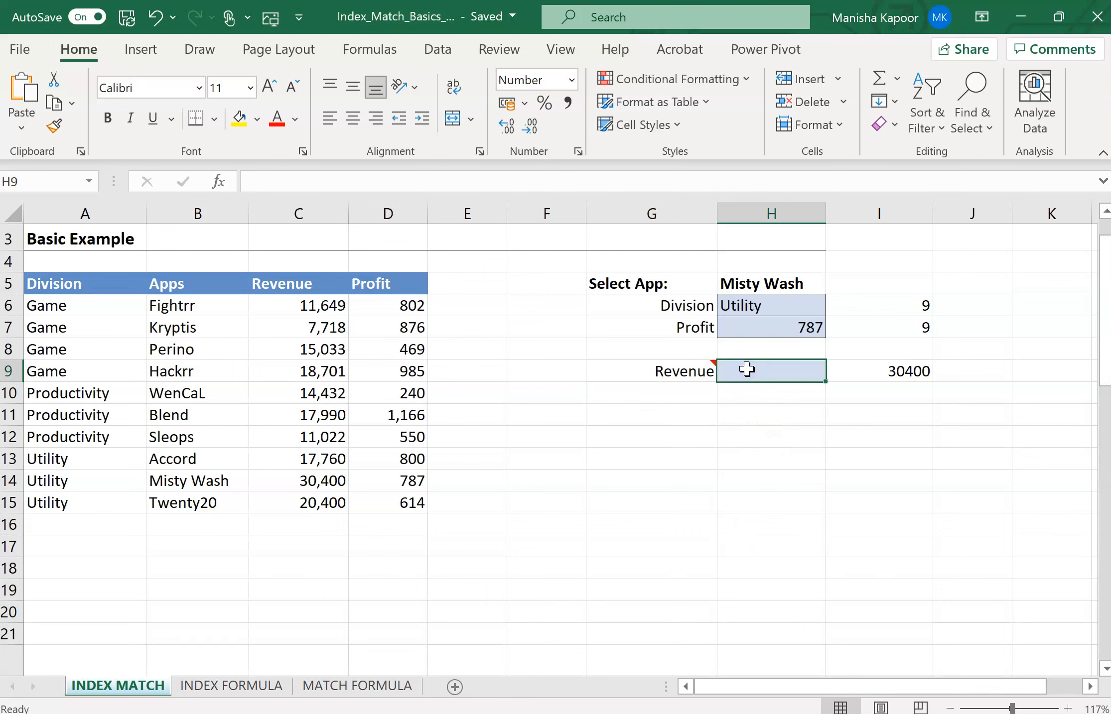
{"action": "type", "text": "="}
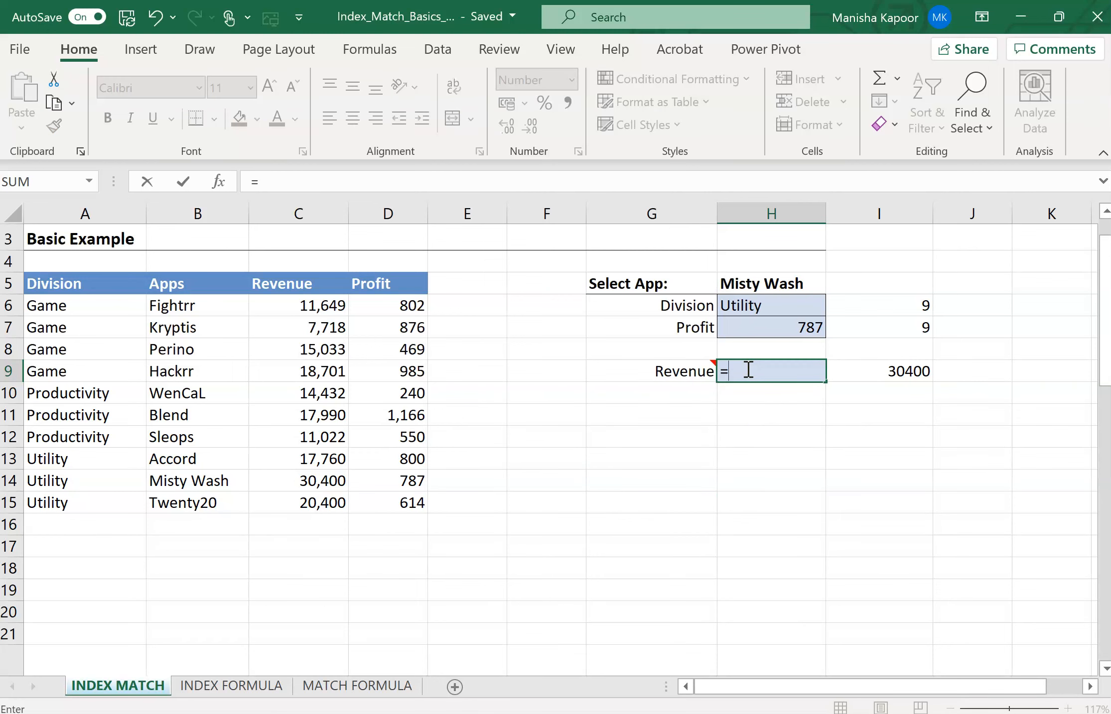
{"action": "type", "text": "INDEX"}
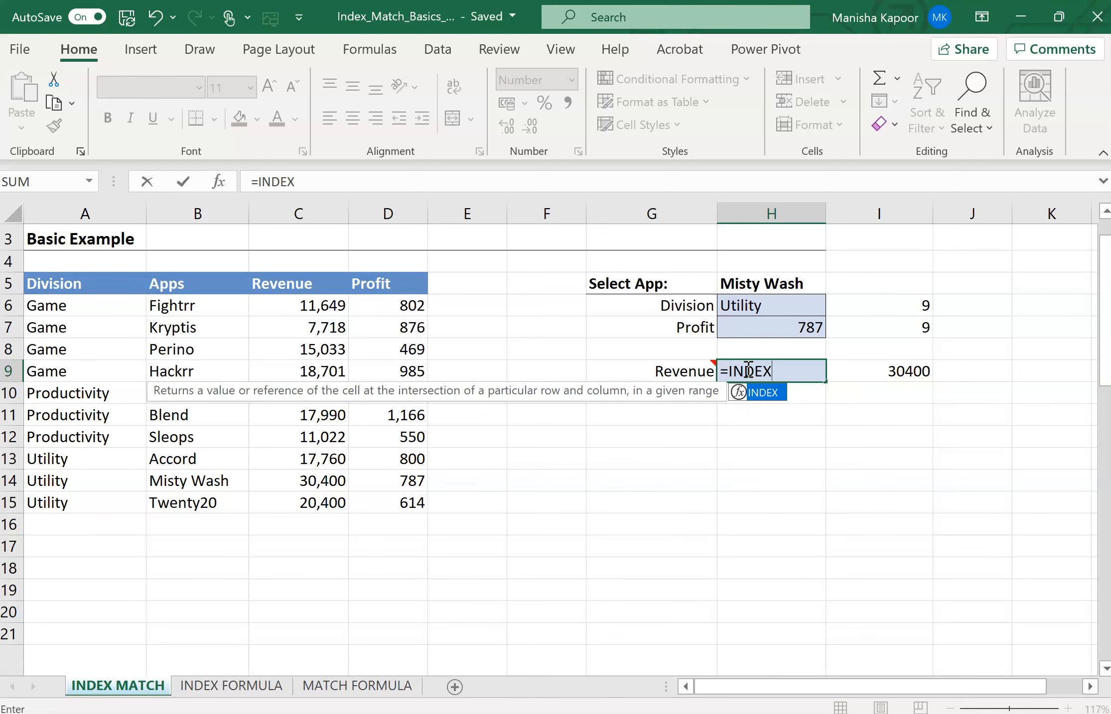
{"action": "double_click", "coordinate": [766, 391]}
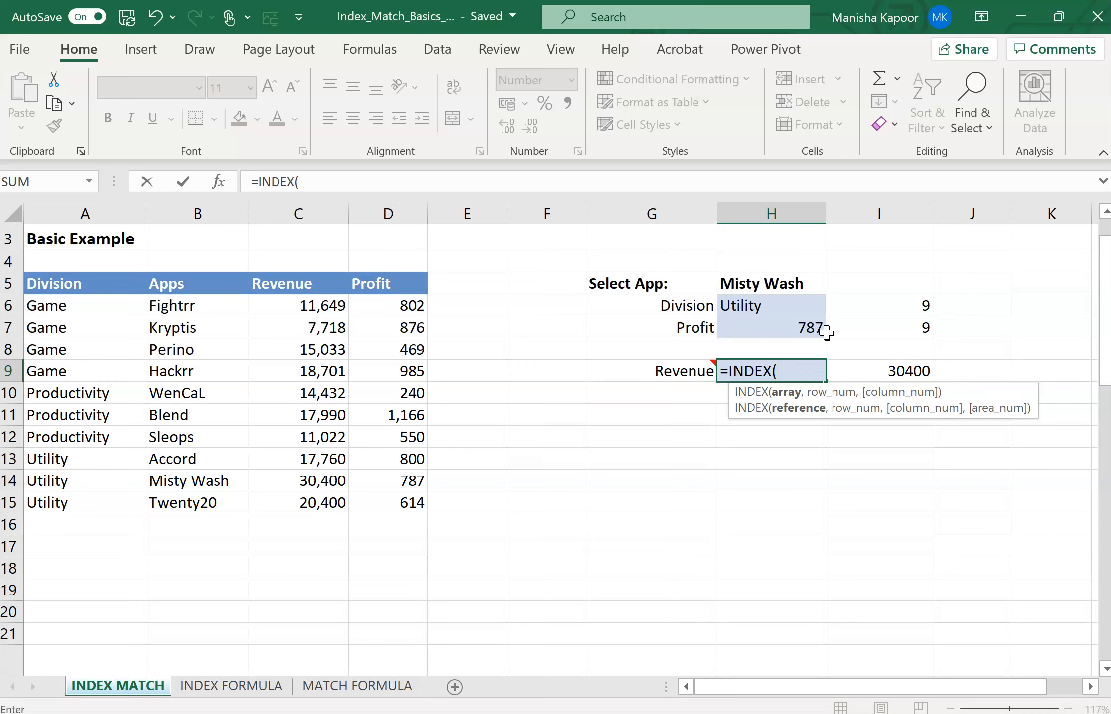
{"action": "left_click_drag", "start_coordinate": [318, 306], "coordinate": [396, 502]}
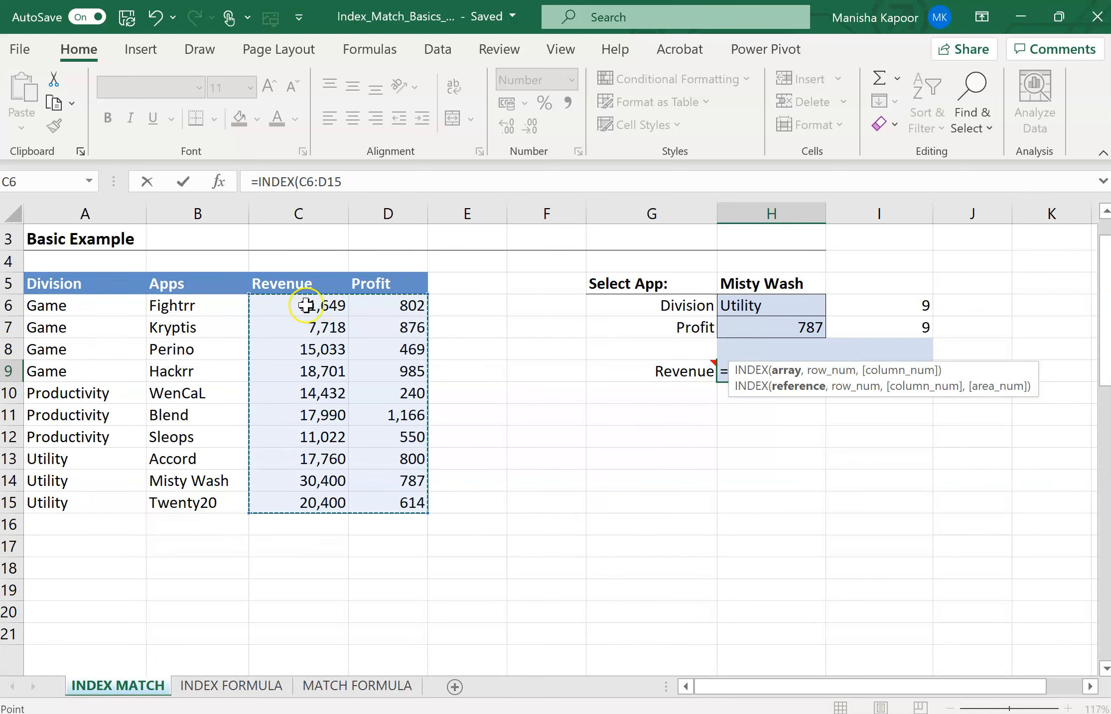
{"action": "left_click", "coordinate": [359, 182]}
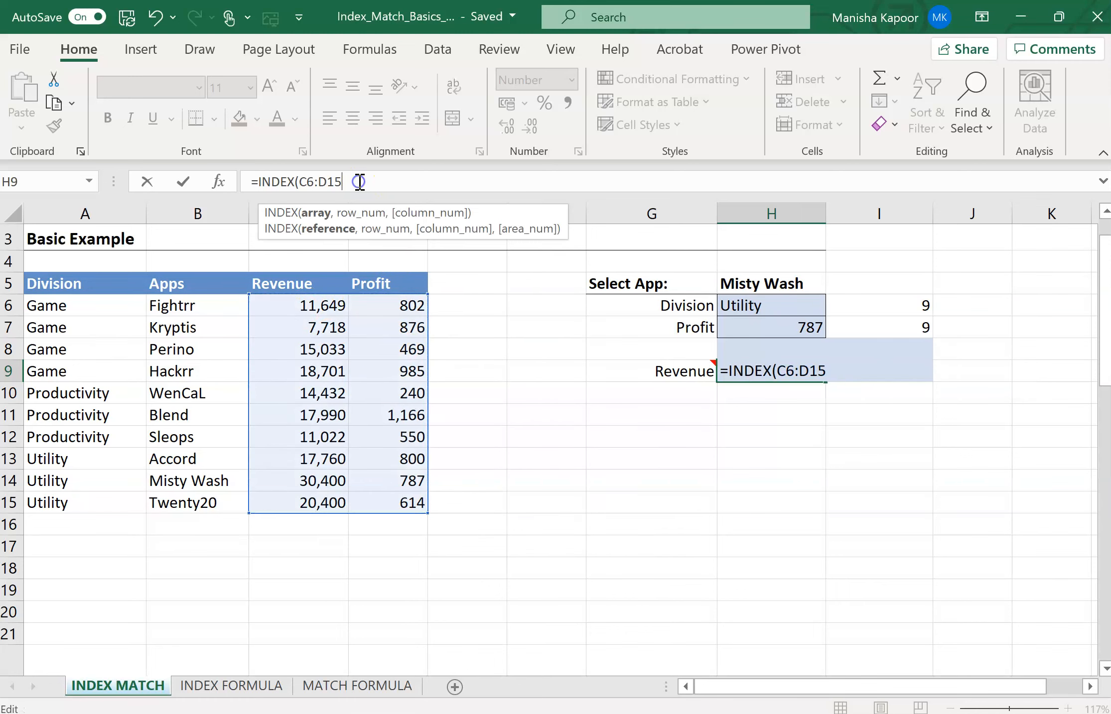
{"action": "type", "text": ","}
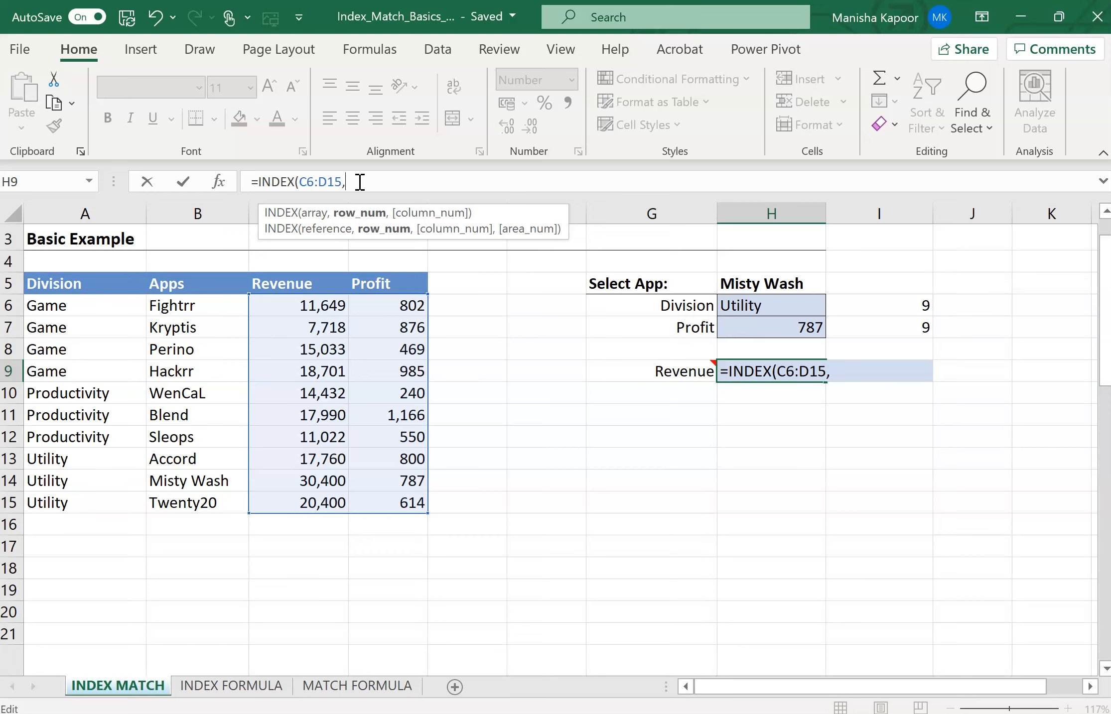
- Add MATCH(H5,B6:B15,0) as the row number argument of the INDEX formula in H9
{"action": "type", "text": "ATCH"}
{"action": "key", "text": "Escape"}
{"action": "type", "text": "("}
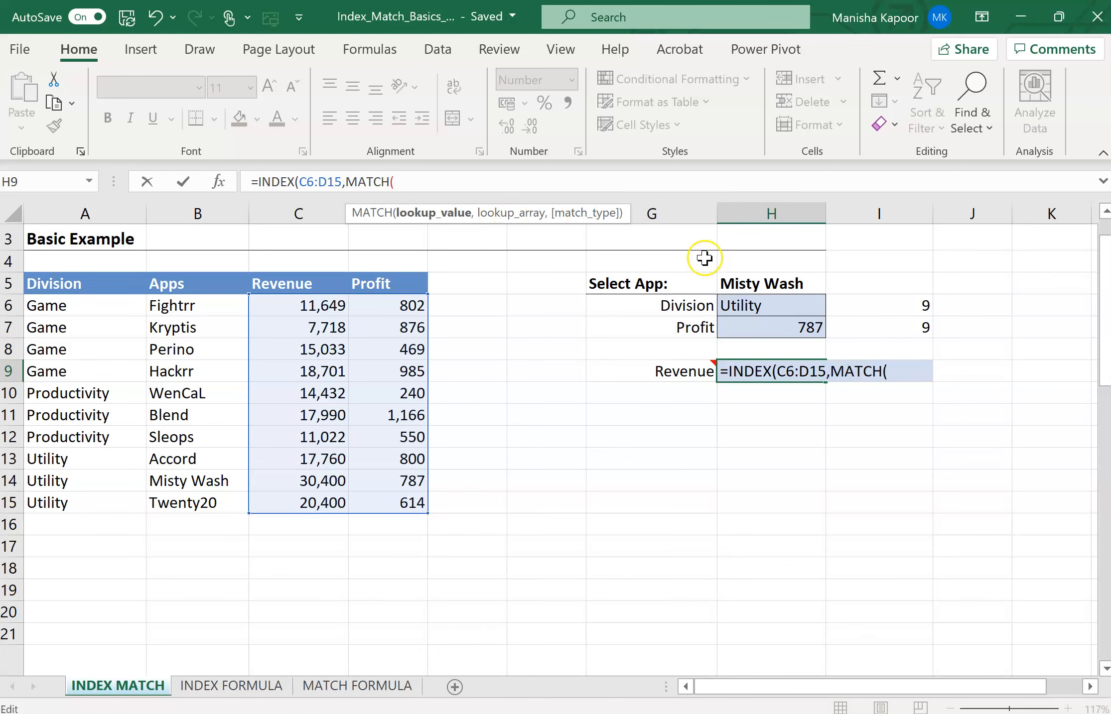
{"action": "left_click", "coordinate": [758, 282]}
{"action": "type", "text": ","}
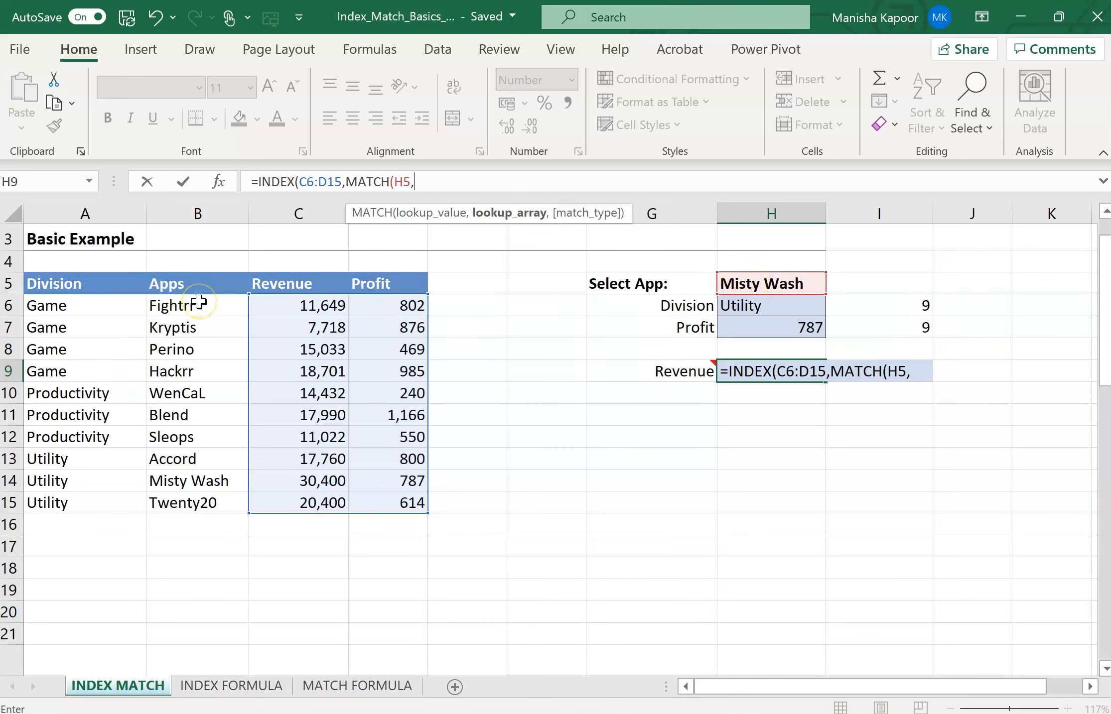
{"action": "left_click_drag", "start_coordinate": [200, 299], "coordinate": [187, 501]}
{"action": "type", "text": ",0"}
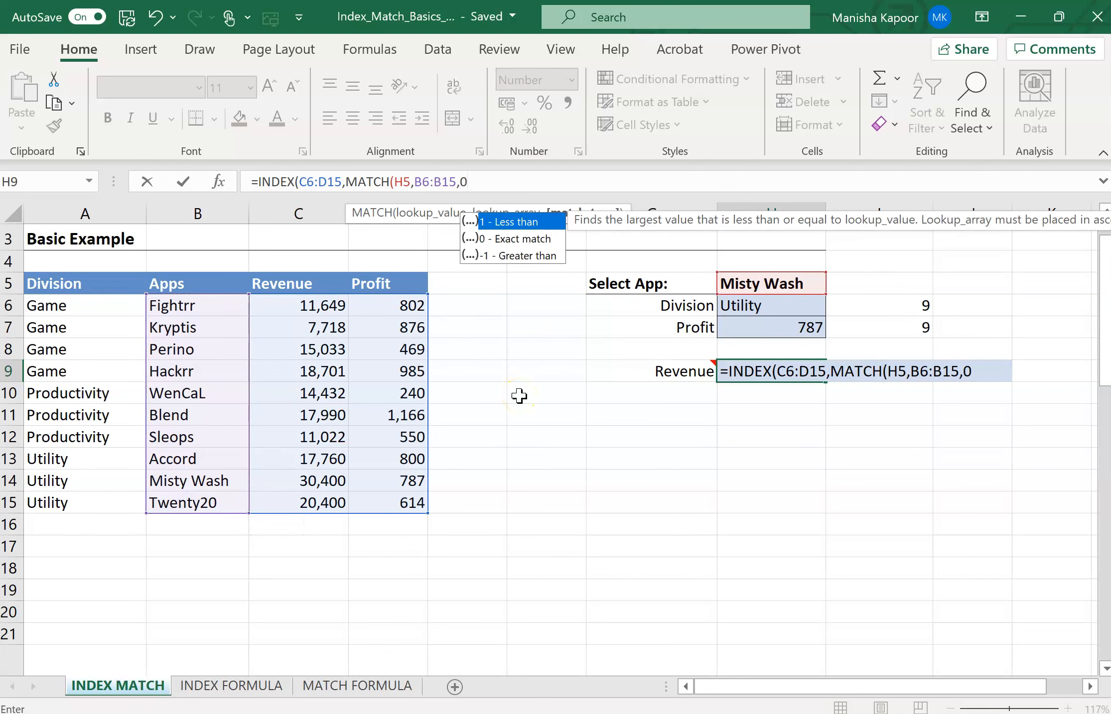
{"action": "type", "text": ")"}
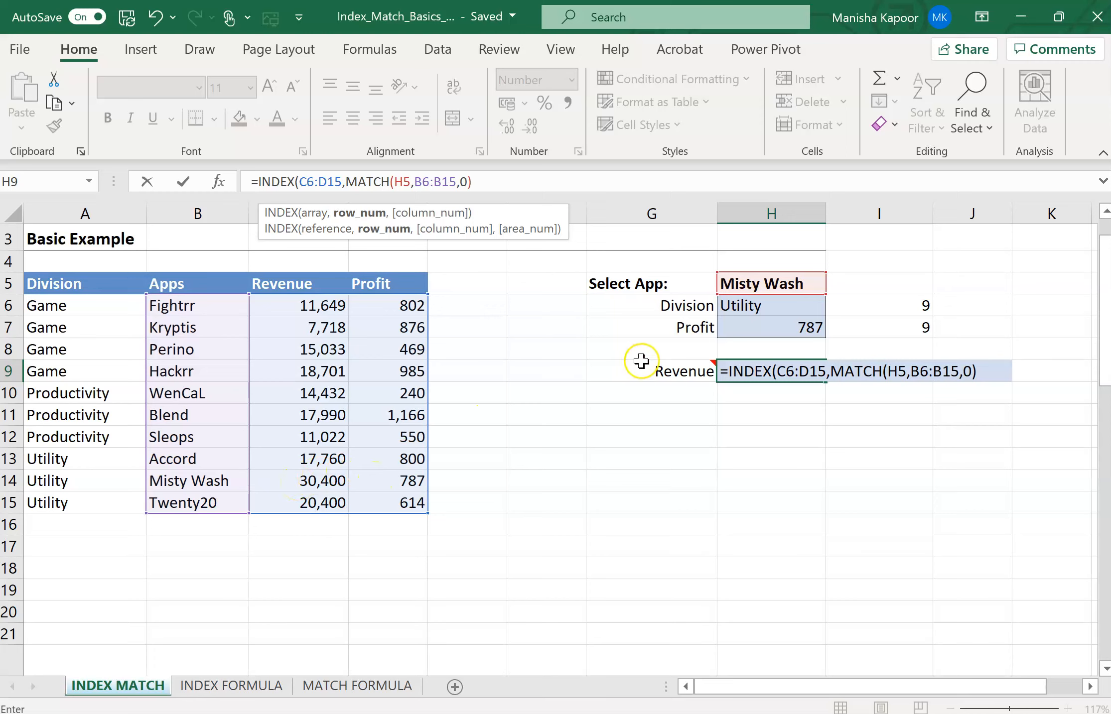
- Add MATCH(G9,C5:D5,0) as the column number argument of H9's INDEX formula, then complete =INDEX(C6:D15,MATCH(H5,B6:B15,0),MATCH(G9,C5:D5,0))
{"action": "mouse_move", "coordinate": [641, 366]}
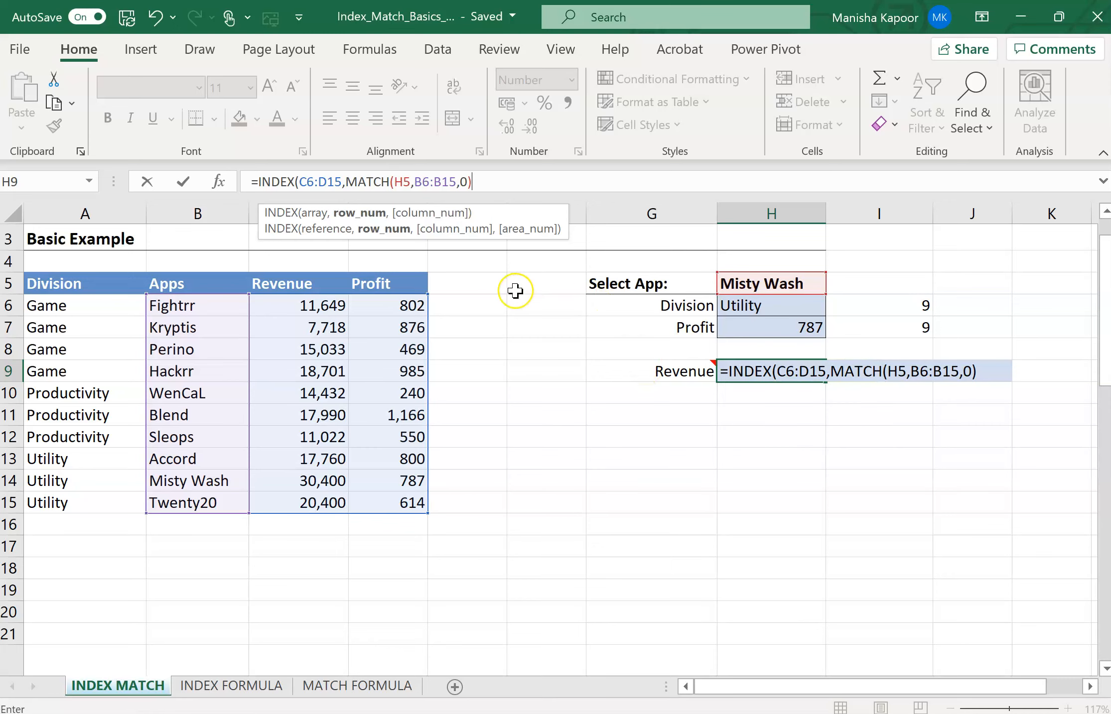
{"action": "type", "text": ","}
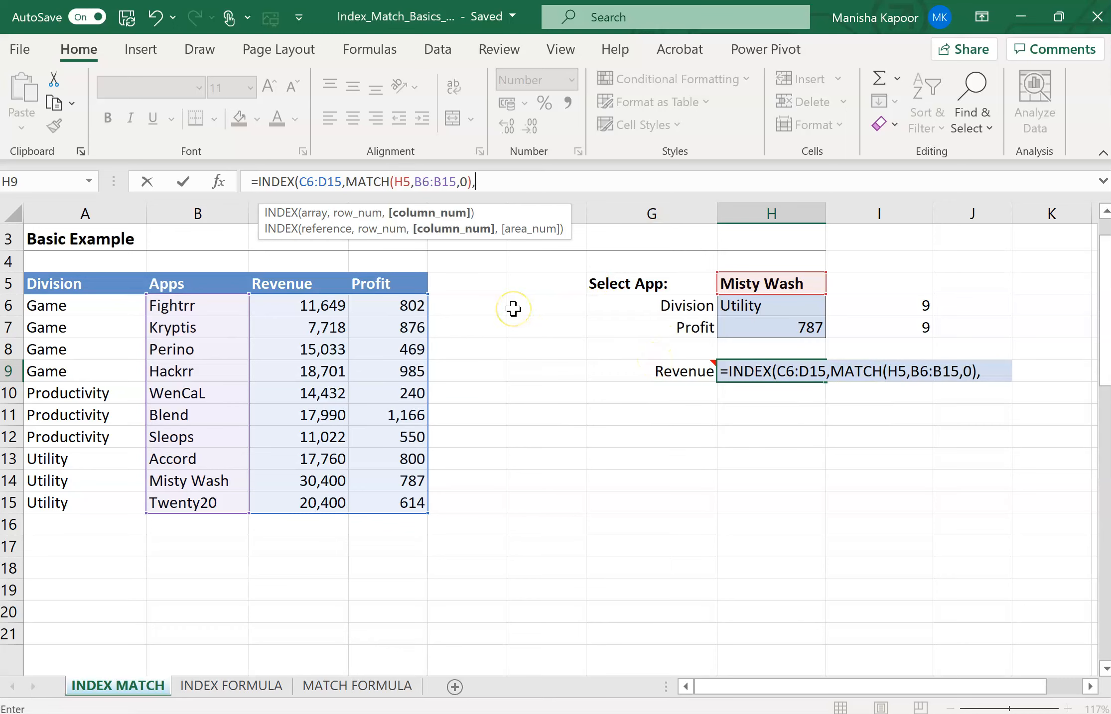
{"action": "type", "text": "MATCH"}
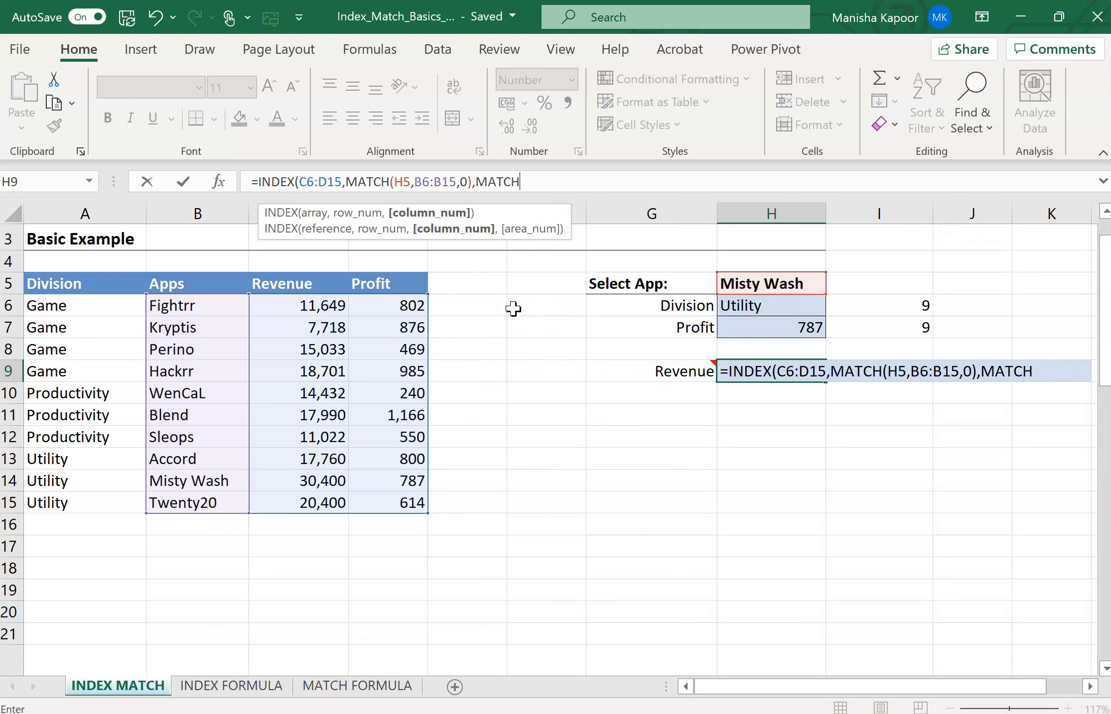
{"action": "type", "text": "("}
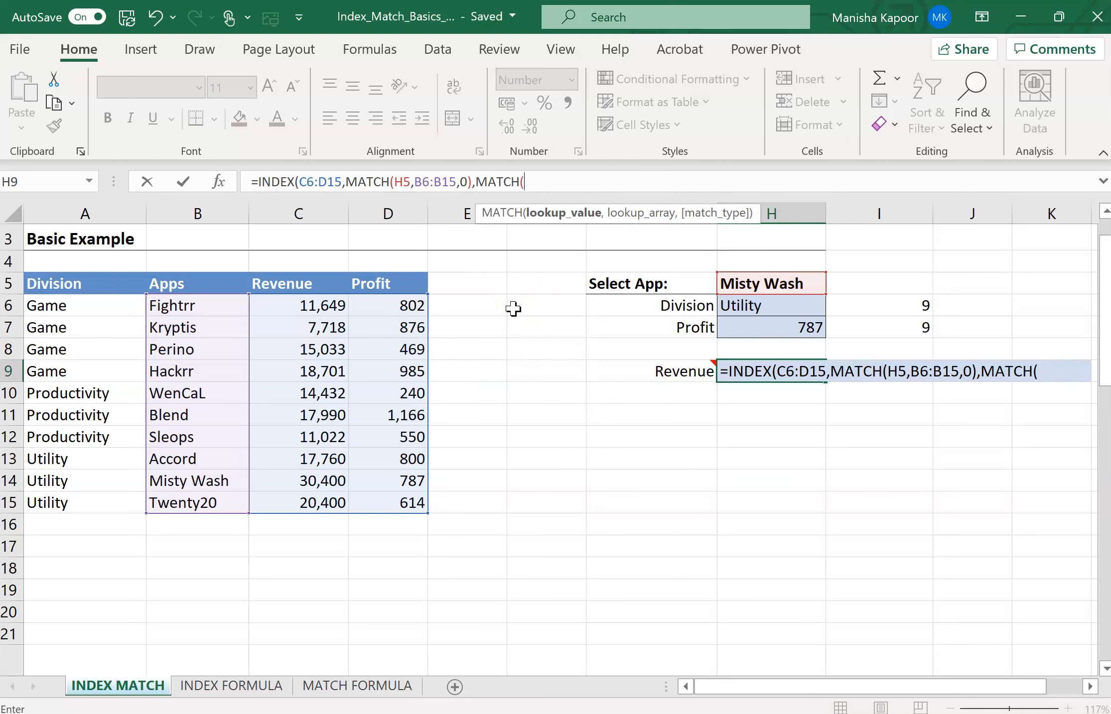
{"action": "left_click", "coordinate": [666, 366]}
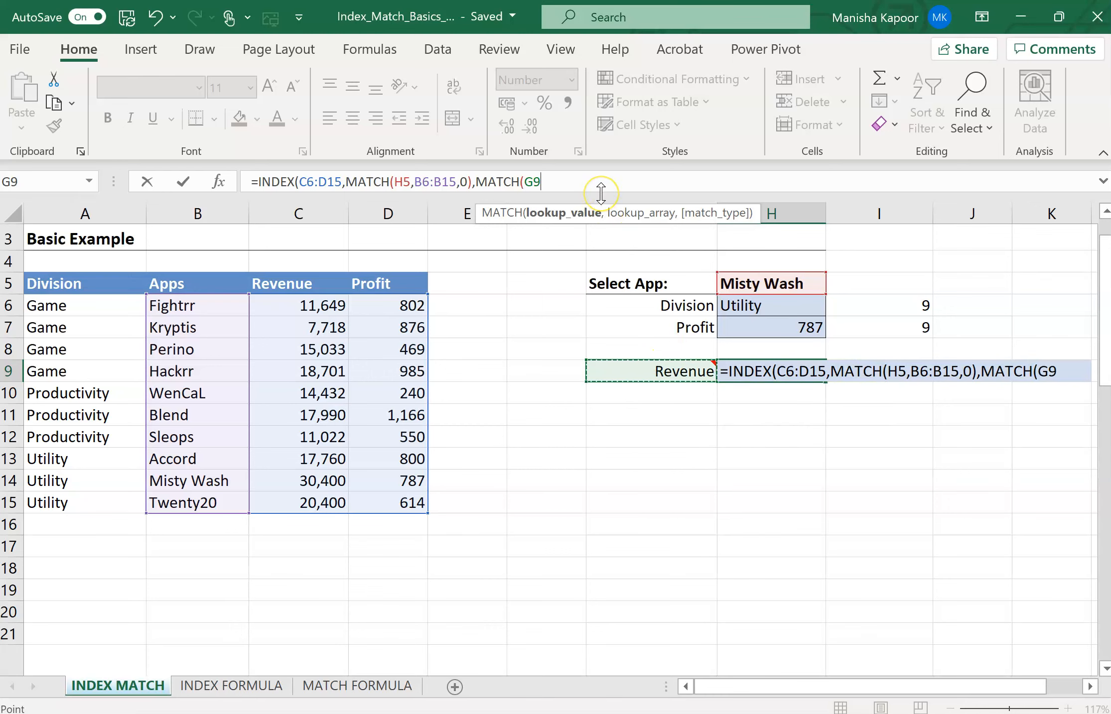
{"action": "type", "text": ","}
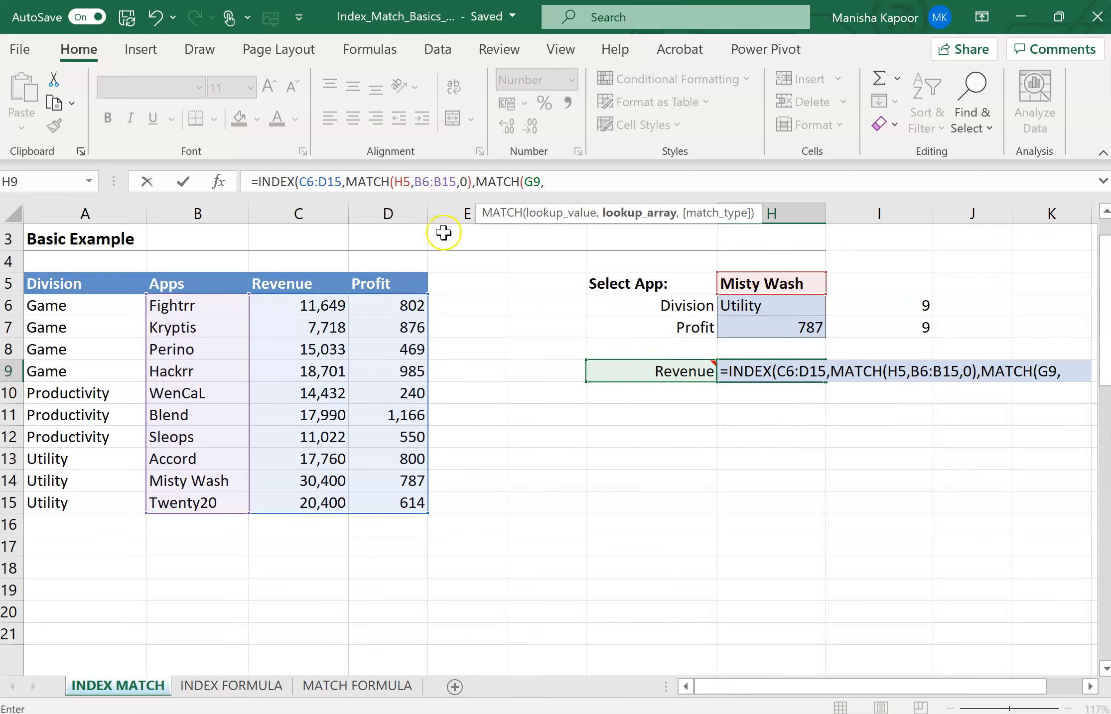
{"action": "left_click_drag", "start_coordinate": [287, 285], "coordinate": [378, 291]}
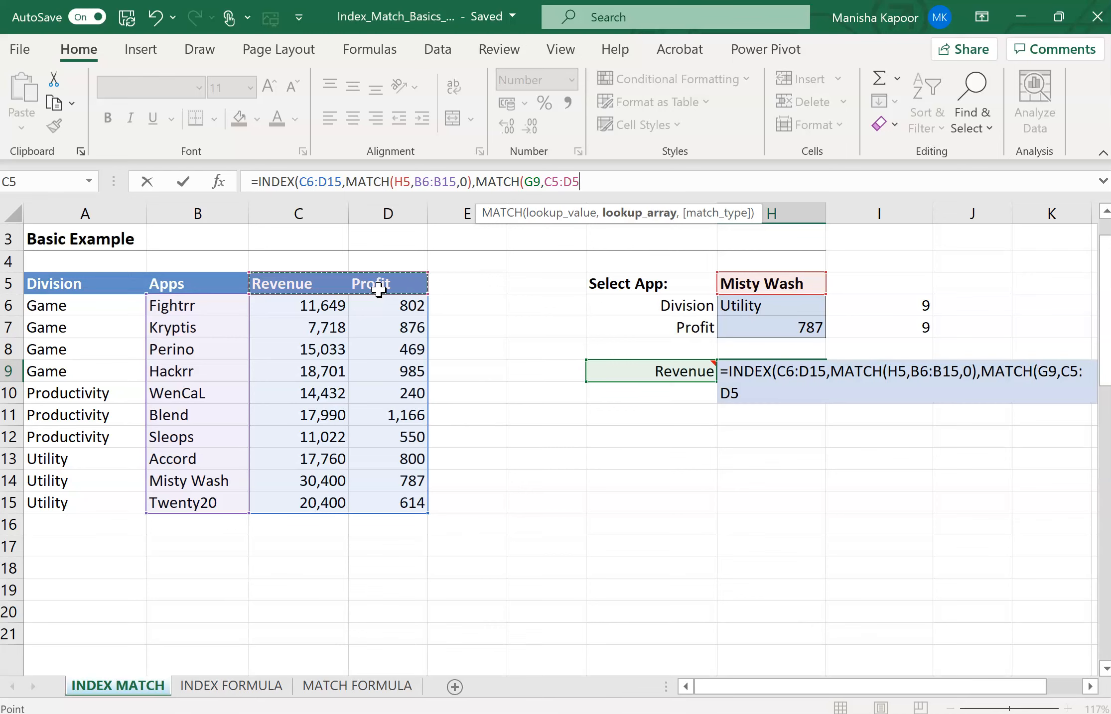
{"action": "type", "text": ",0"}
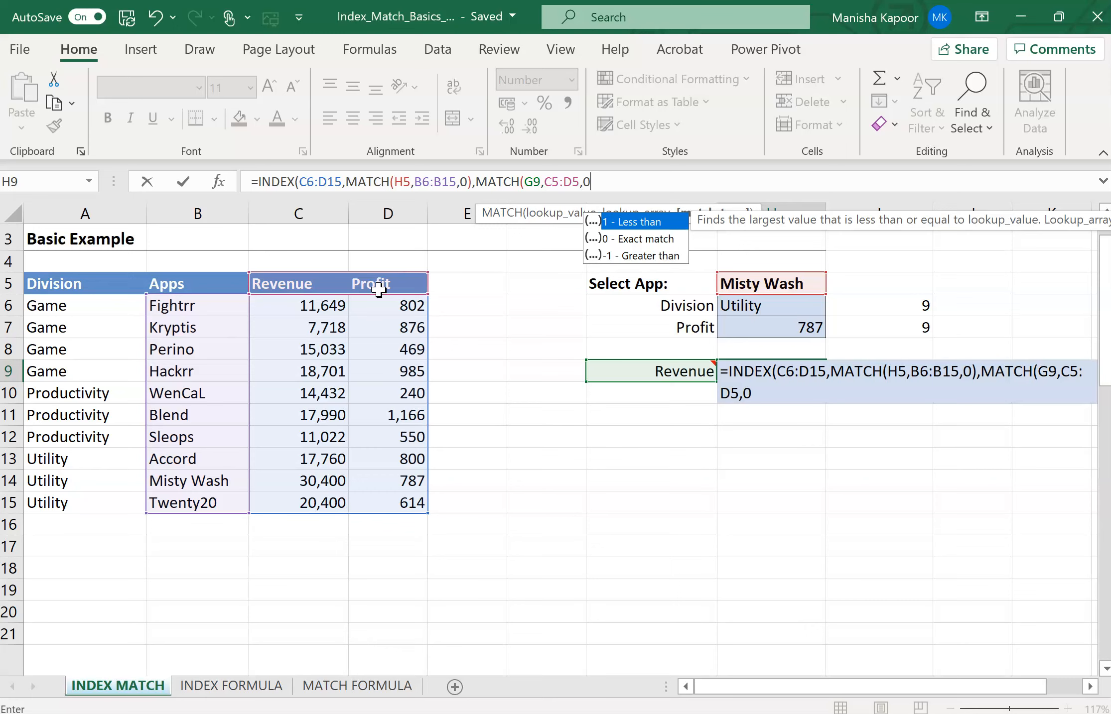
{"action": "type", "text": ")"}
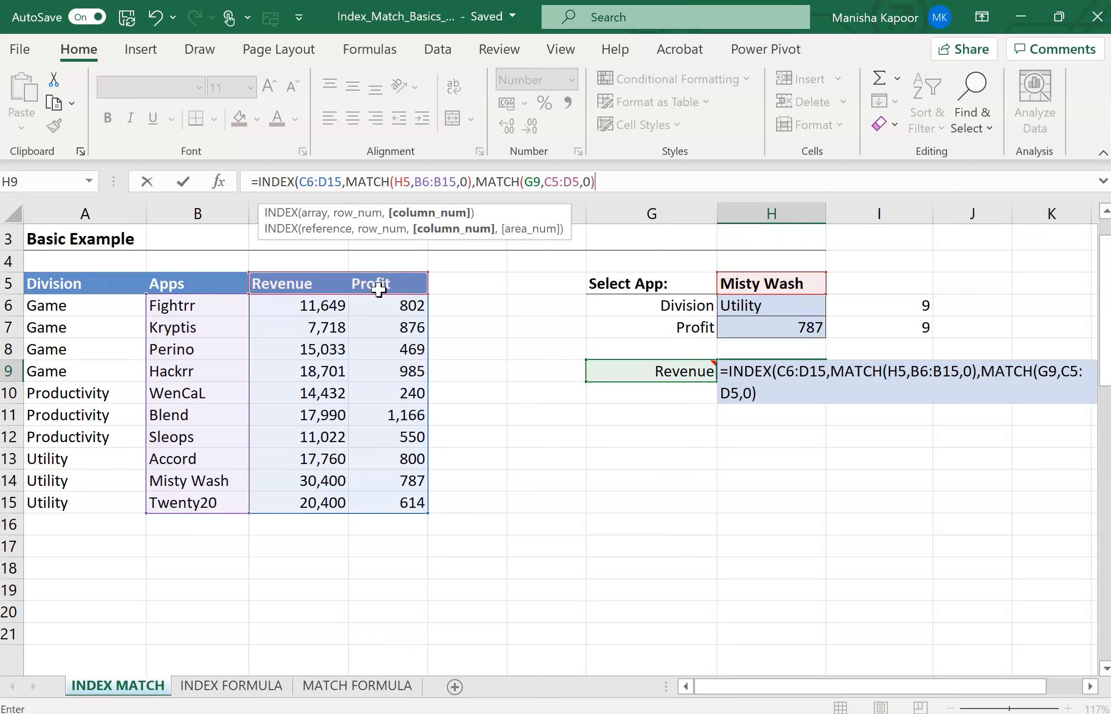
{"action": "type", "text": ")"}
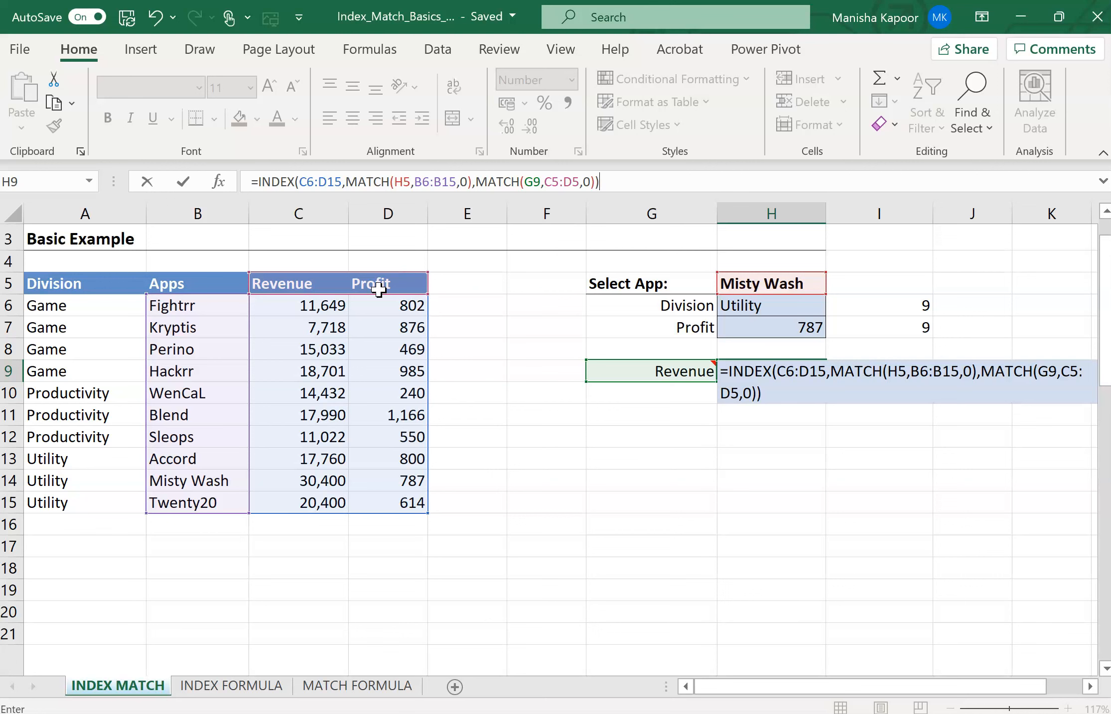
{"action": "key", "text": "Return"}
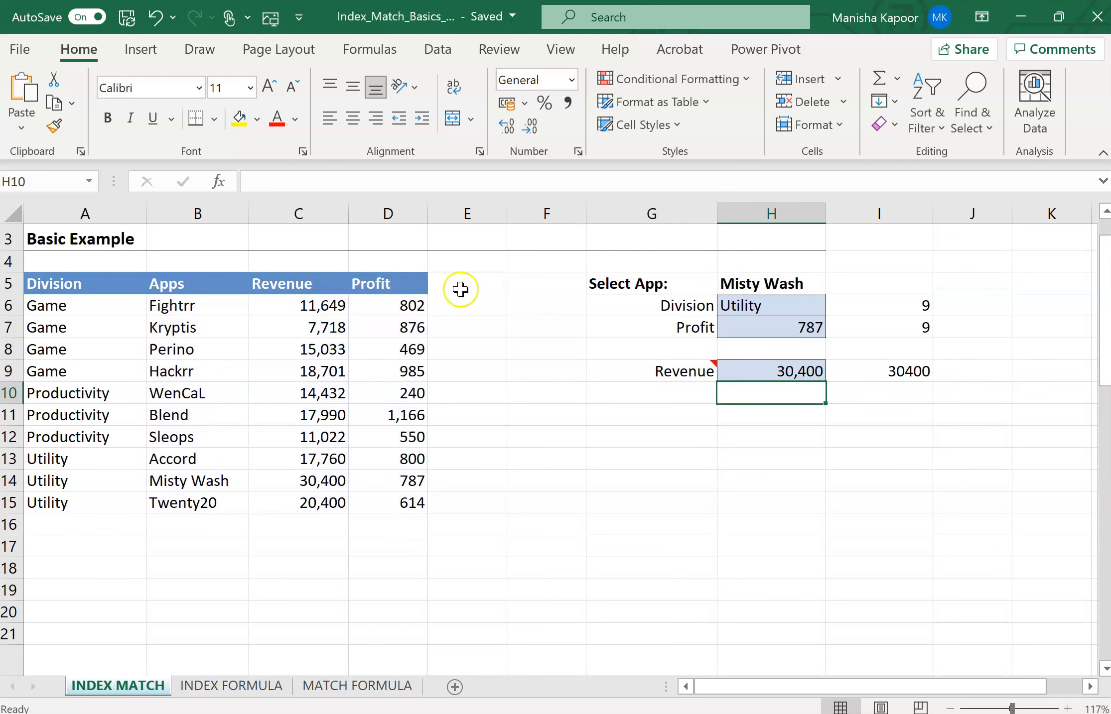
- Test the two-way lookup in H9 by switching the KPI choice in cell G9 to Profit
{"action": "left_click", "coordinate": [762, 369]}
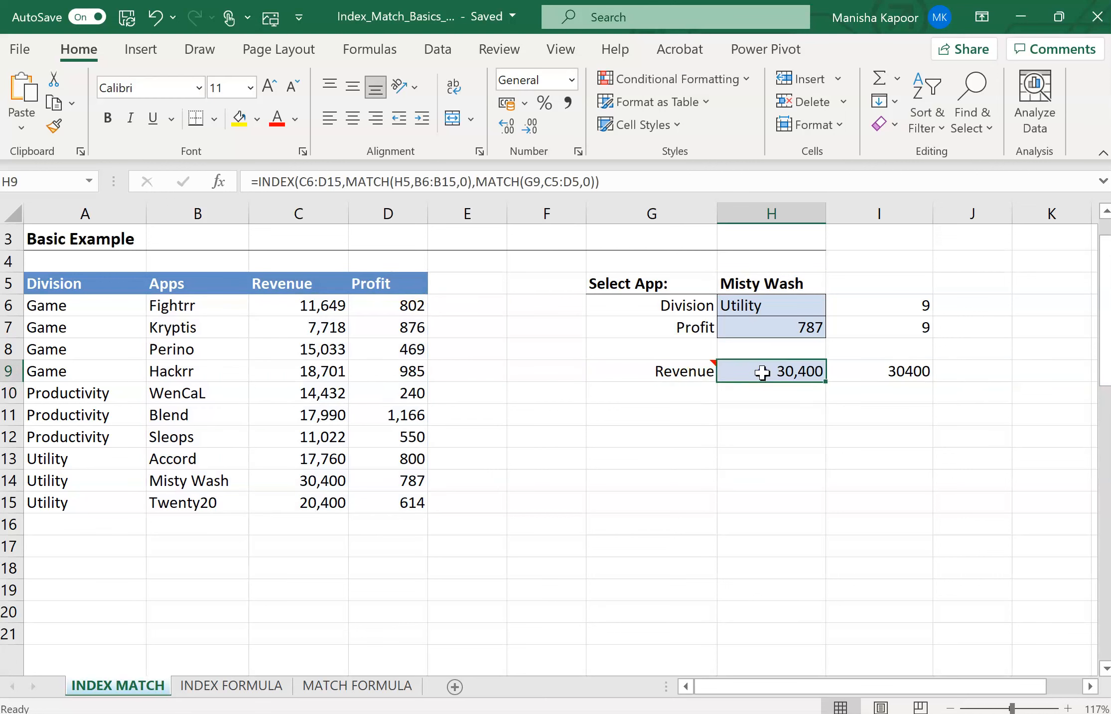
{"action": "left_click", "coordinate": [695, 367]}
{"action": "left_click", "coordinate": [724, 373]}
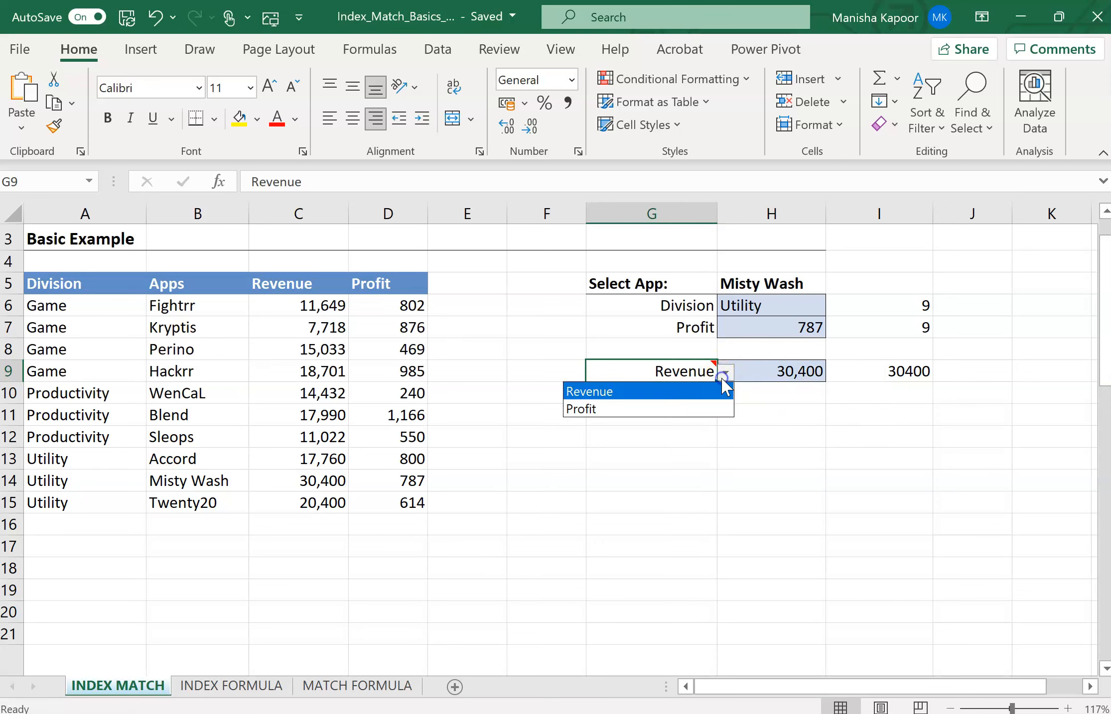
{"action": "left_click", "coordinate": [707, 408]}
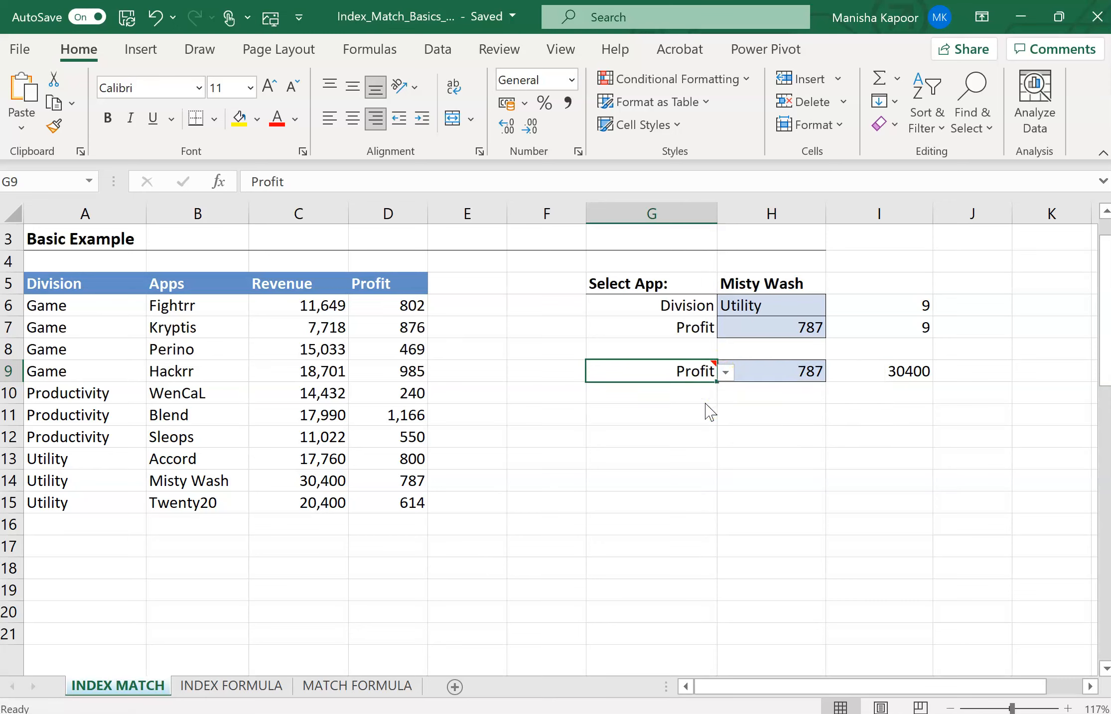